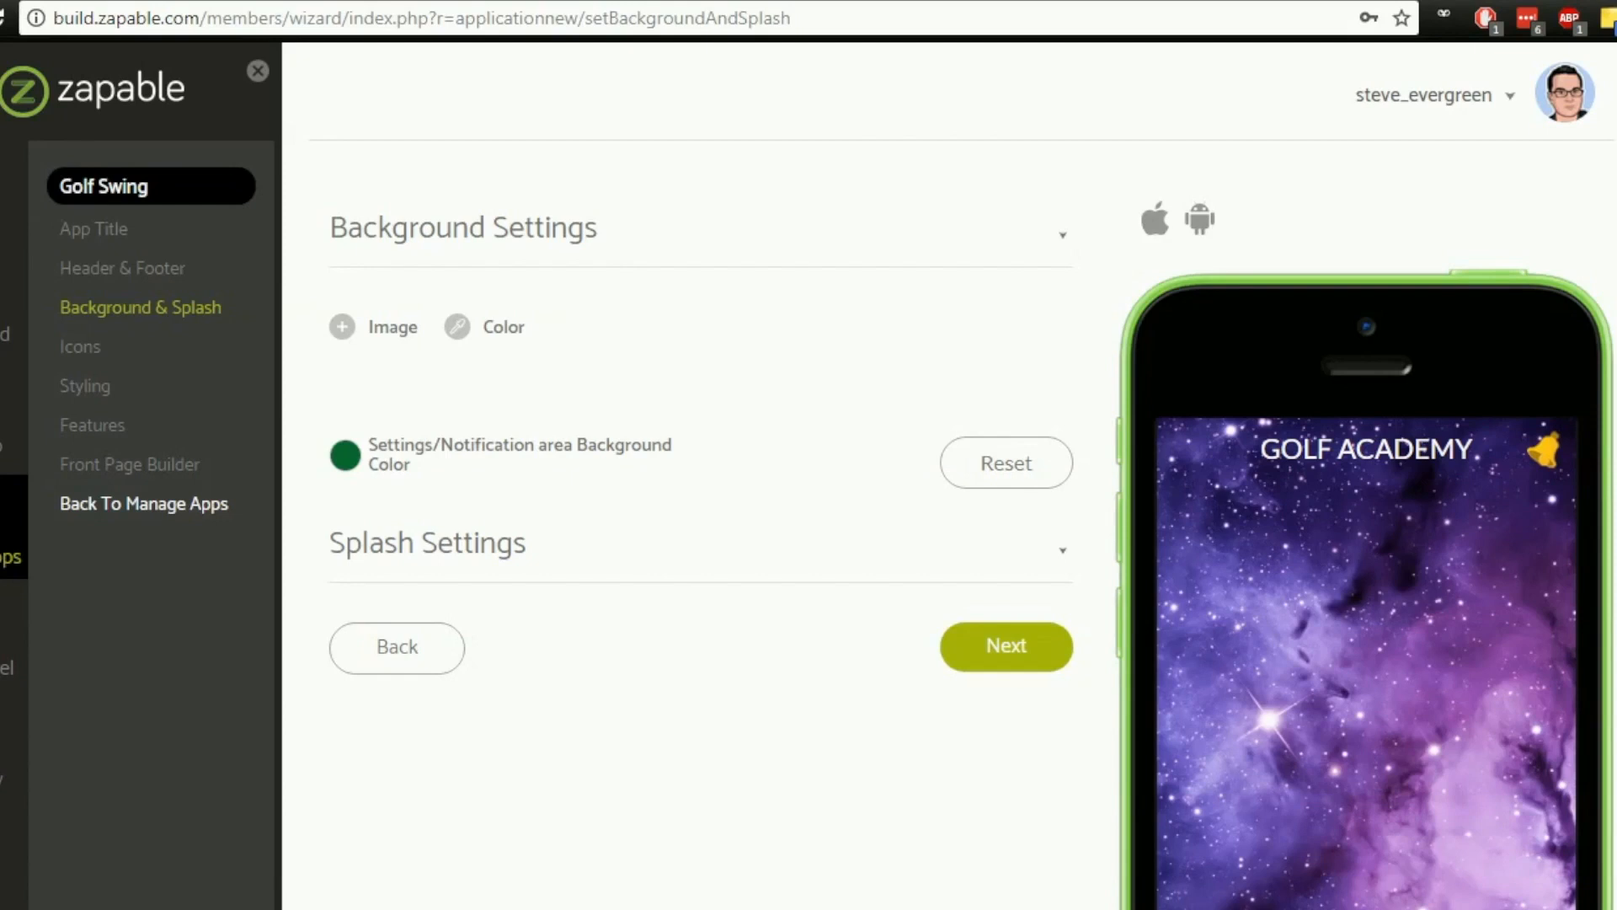
Switch the app background to a color gradient and set its first stop to red, hsv(0, 84%, 88%).
{"action": "scroll", "coordinate": [812, 559], "scroll_direction": "down", "scroll_amount": 3}
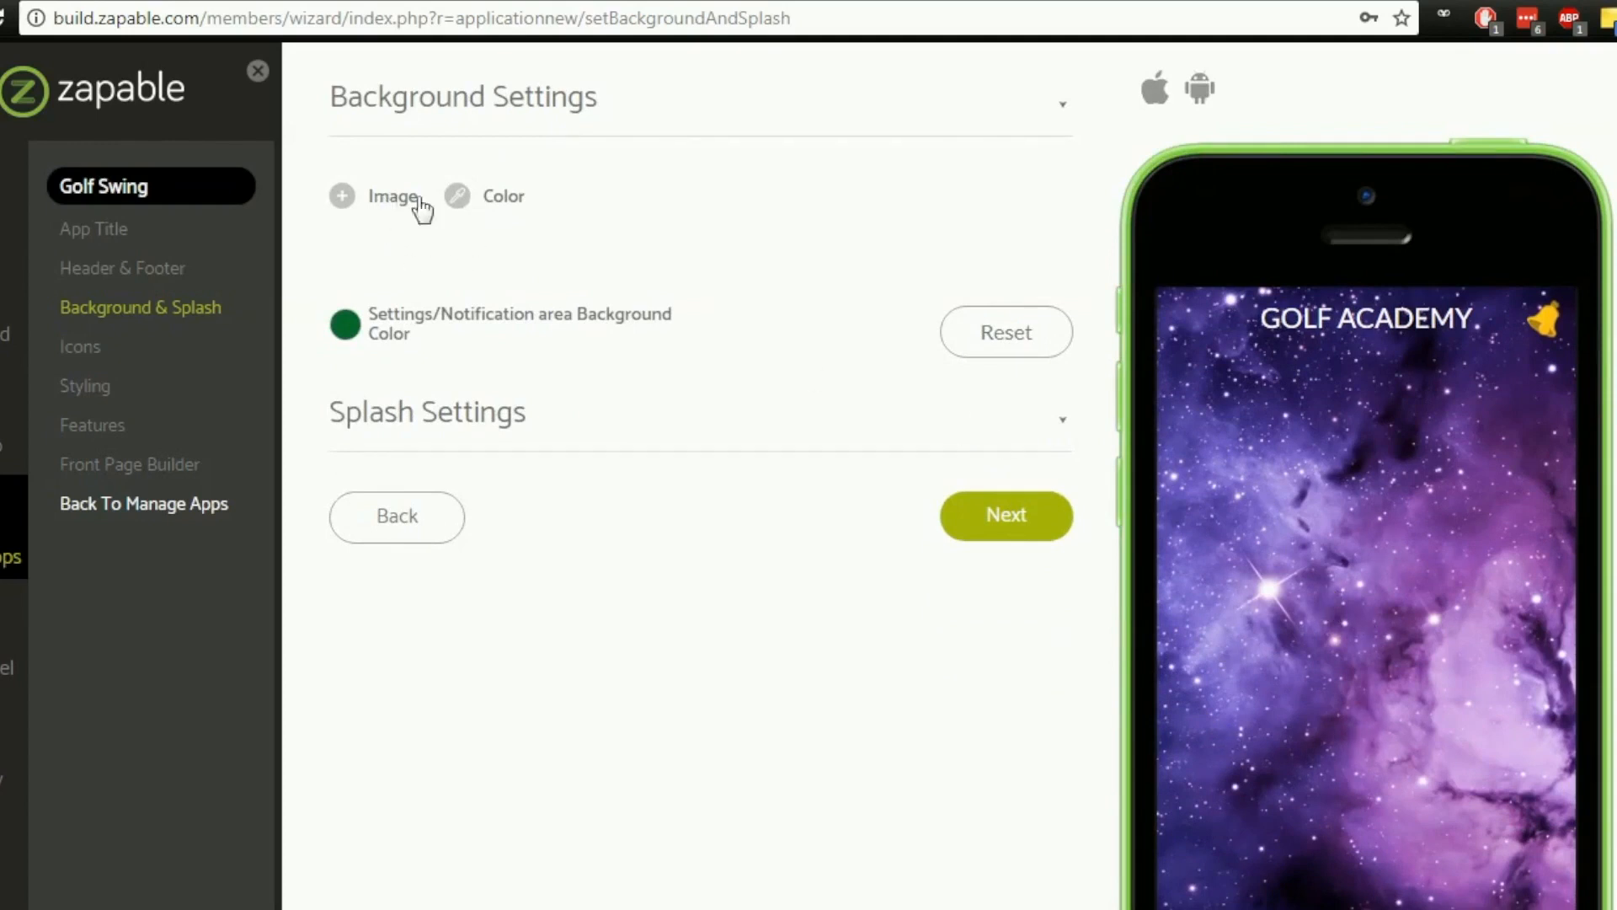
{"action": "left_click", "coordinate": [503, 197]}
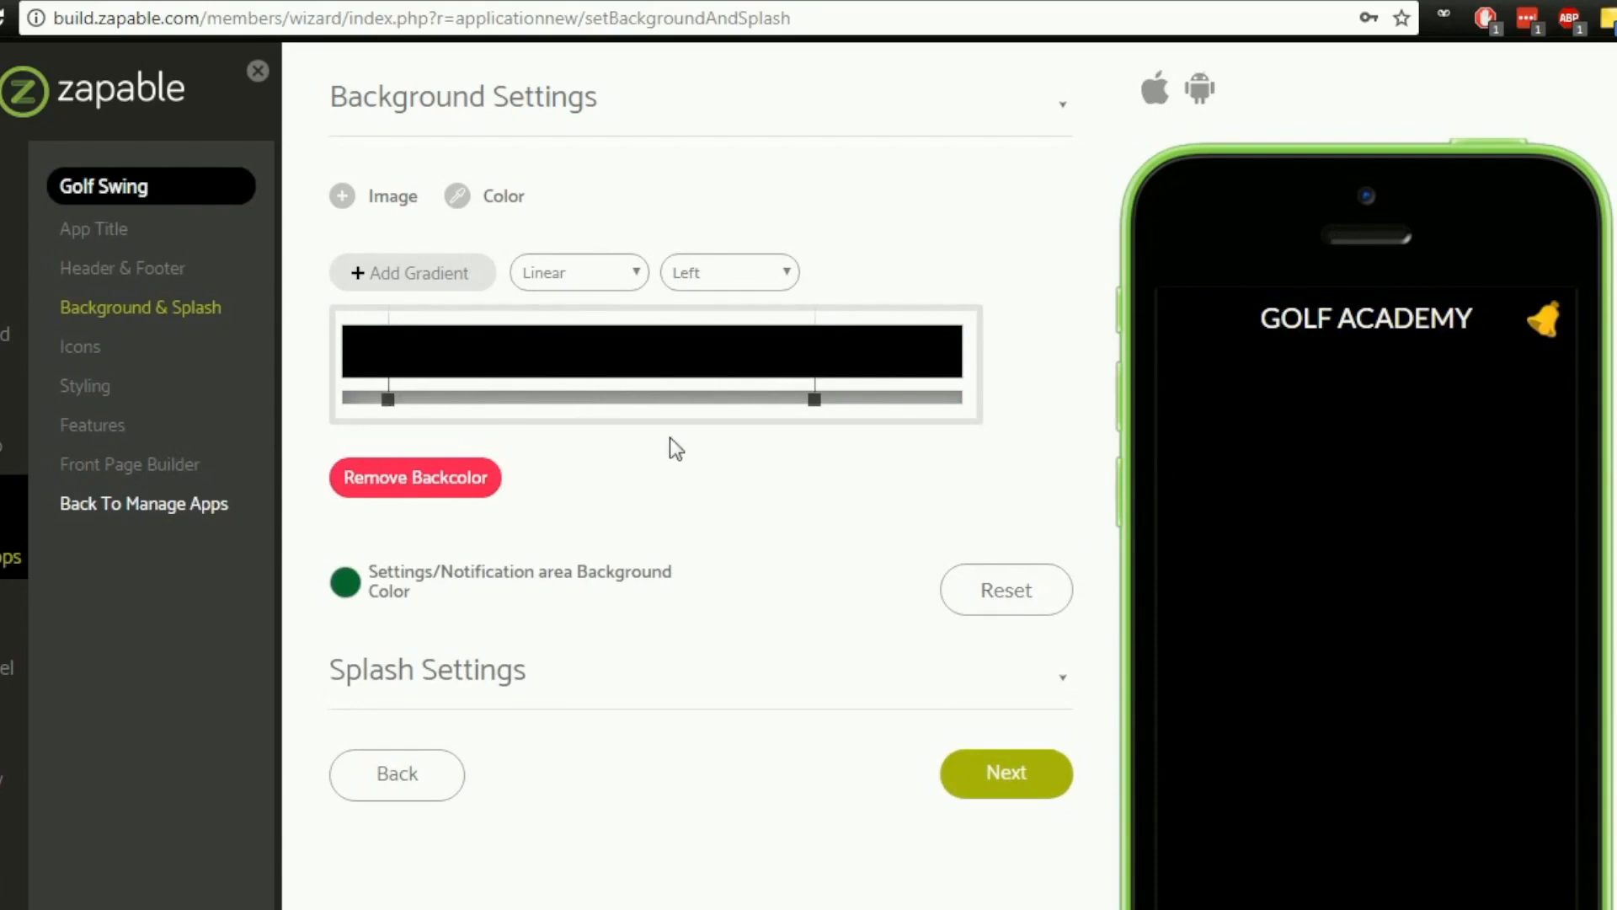
{"action": "left_click", "coordinate": [388, 401]}
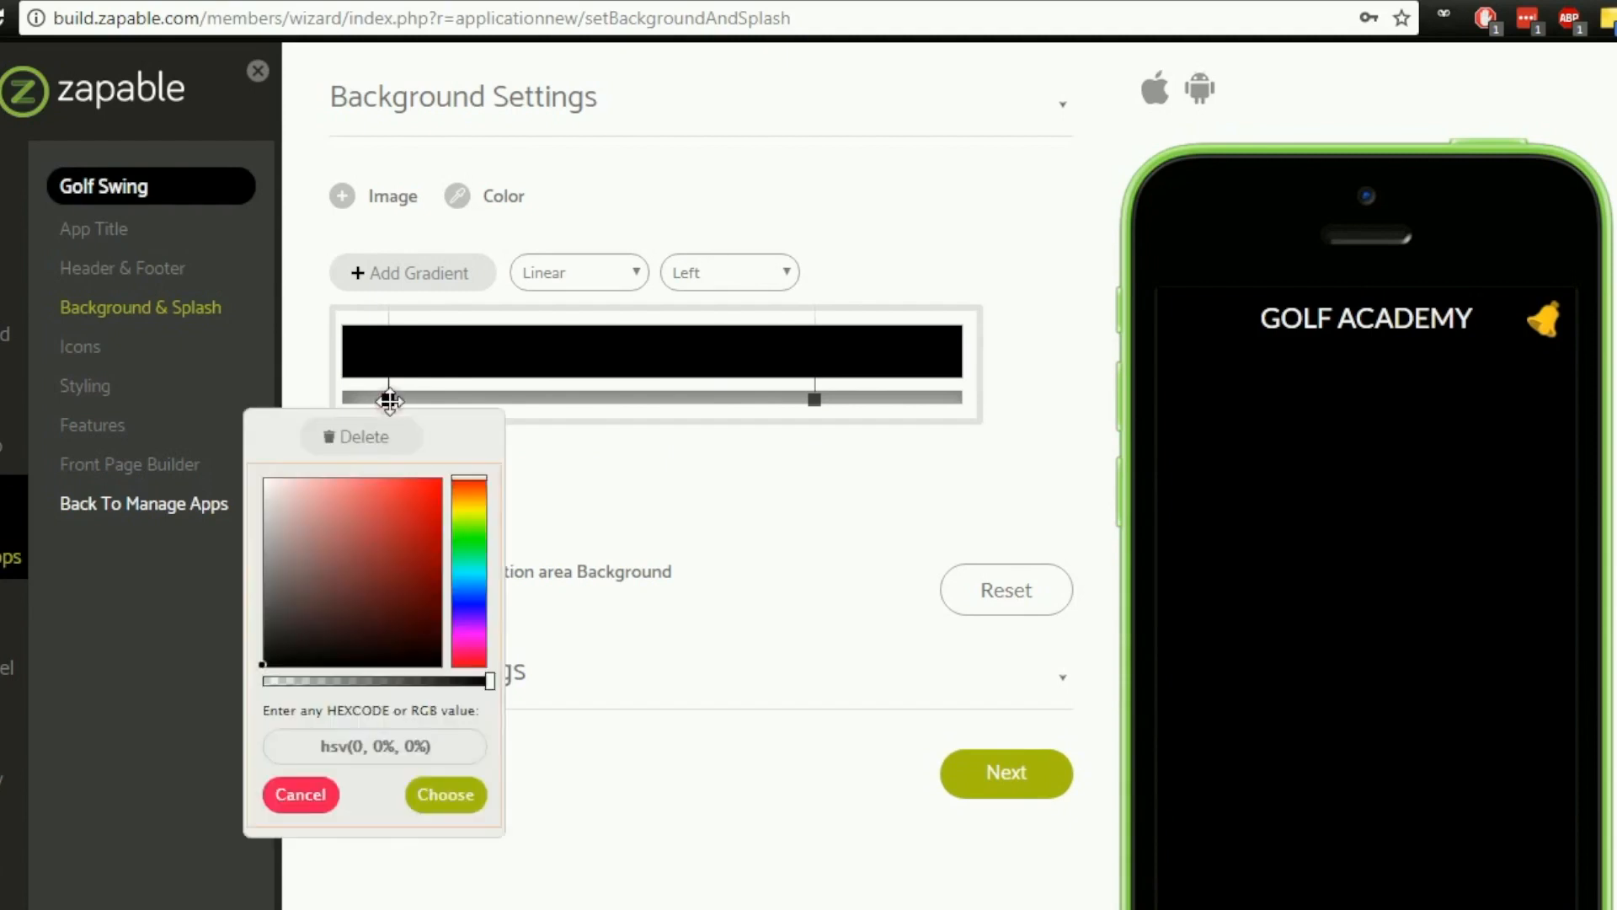
{"action": "left_click", "coordinate": [411, 500]}
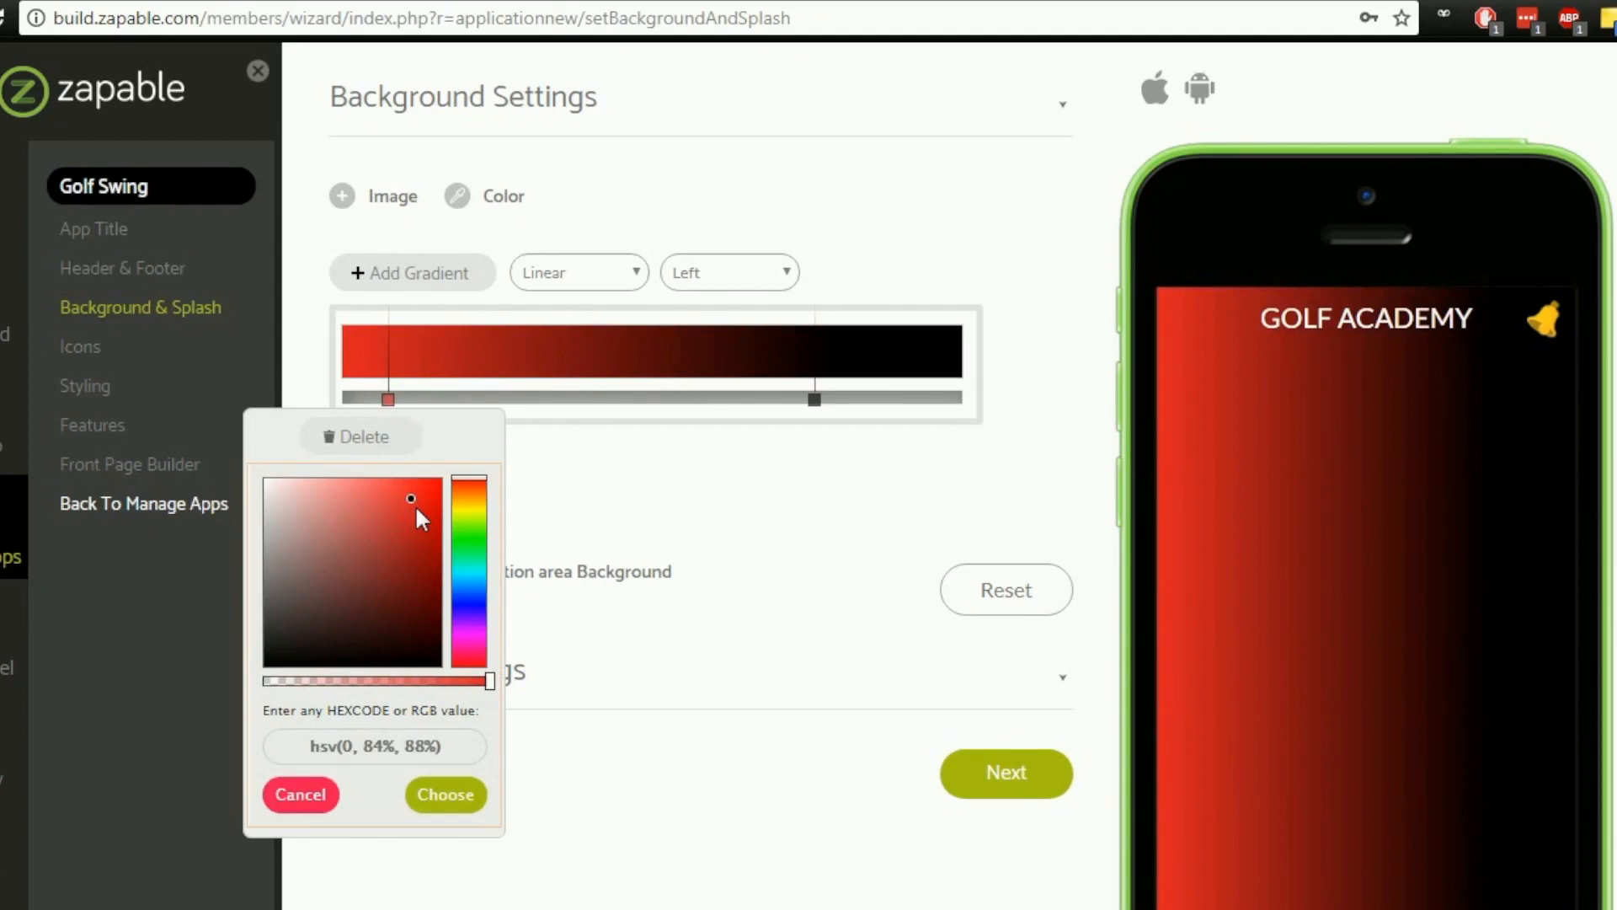
{"action": "left_click", "coordinate": [444, 796]}
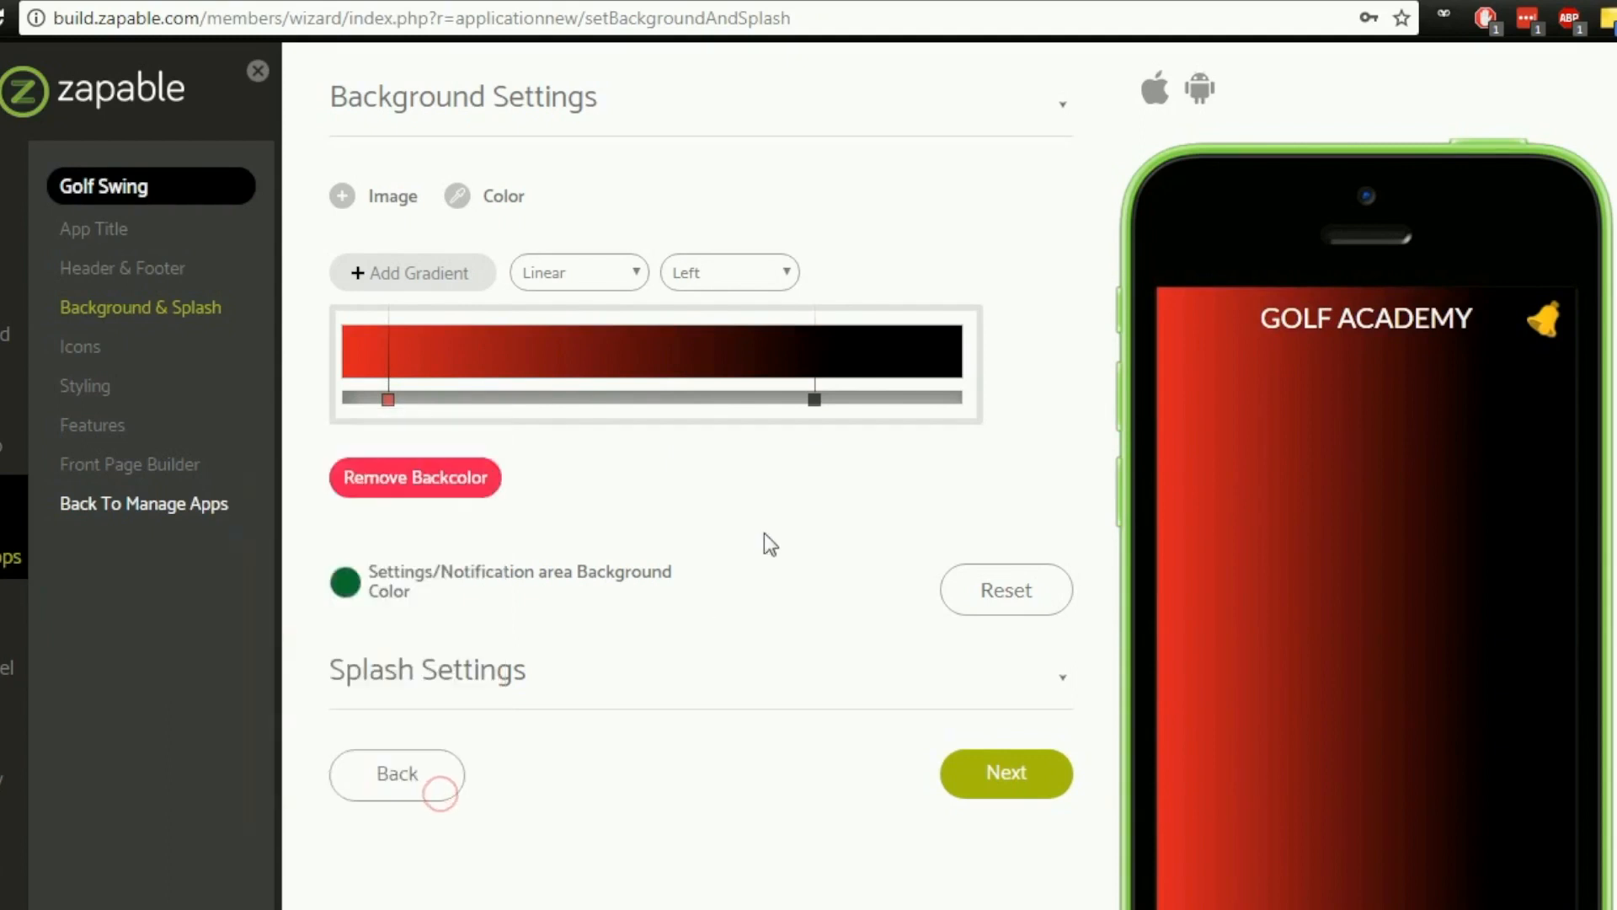
Set the second stop of the background gradient to blue, hsv(233, 85%, 78%).
{"action": "left_click", "coordinate": [814, 399]}
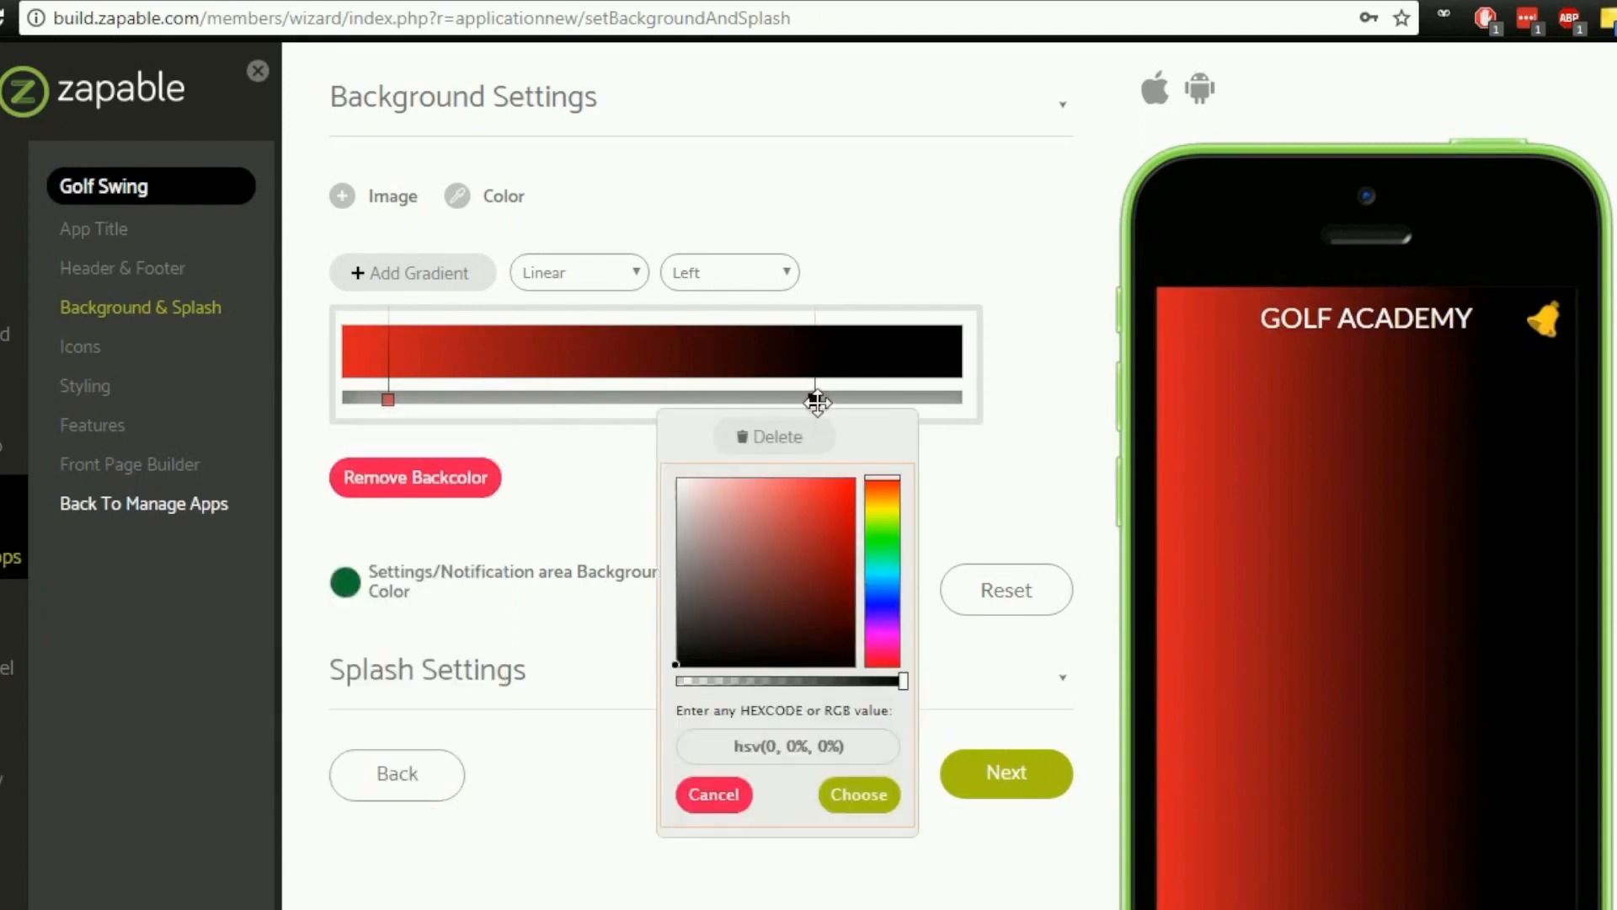
{"action": "left_click", "coordinate": [880, 596]}
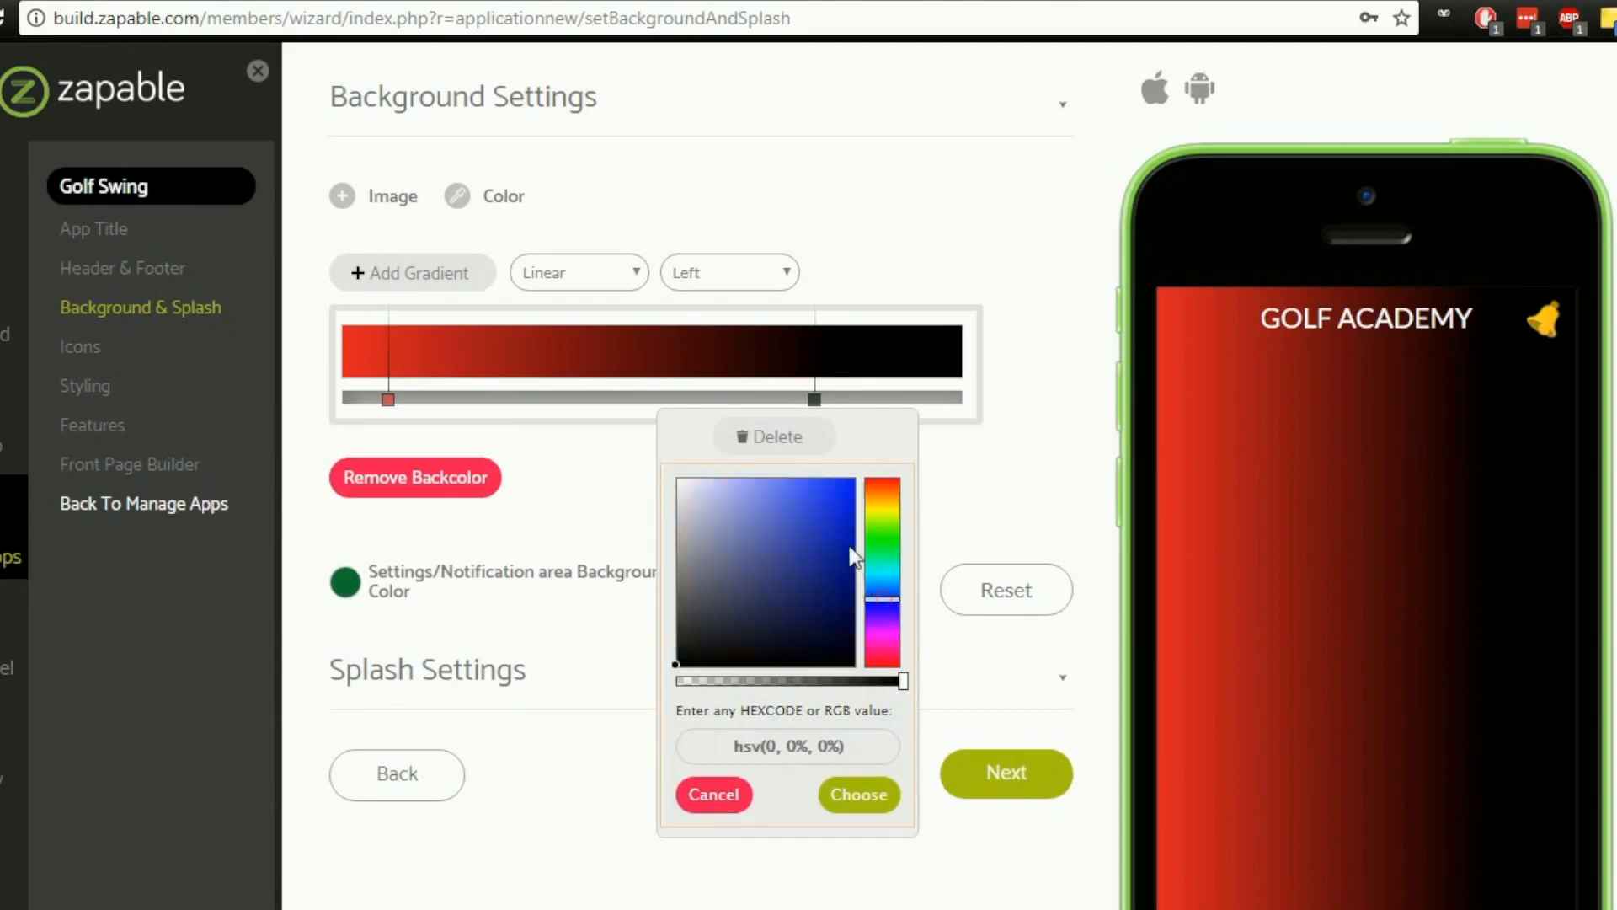
{"action": "left_click", "coordinate": [825, 518]}
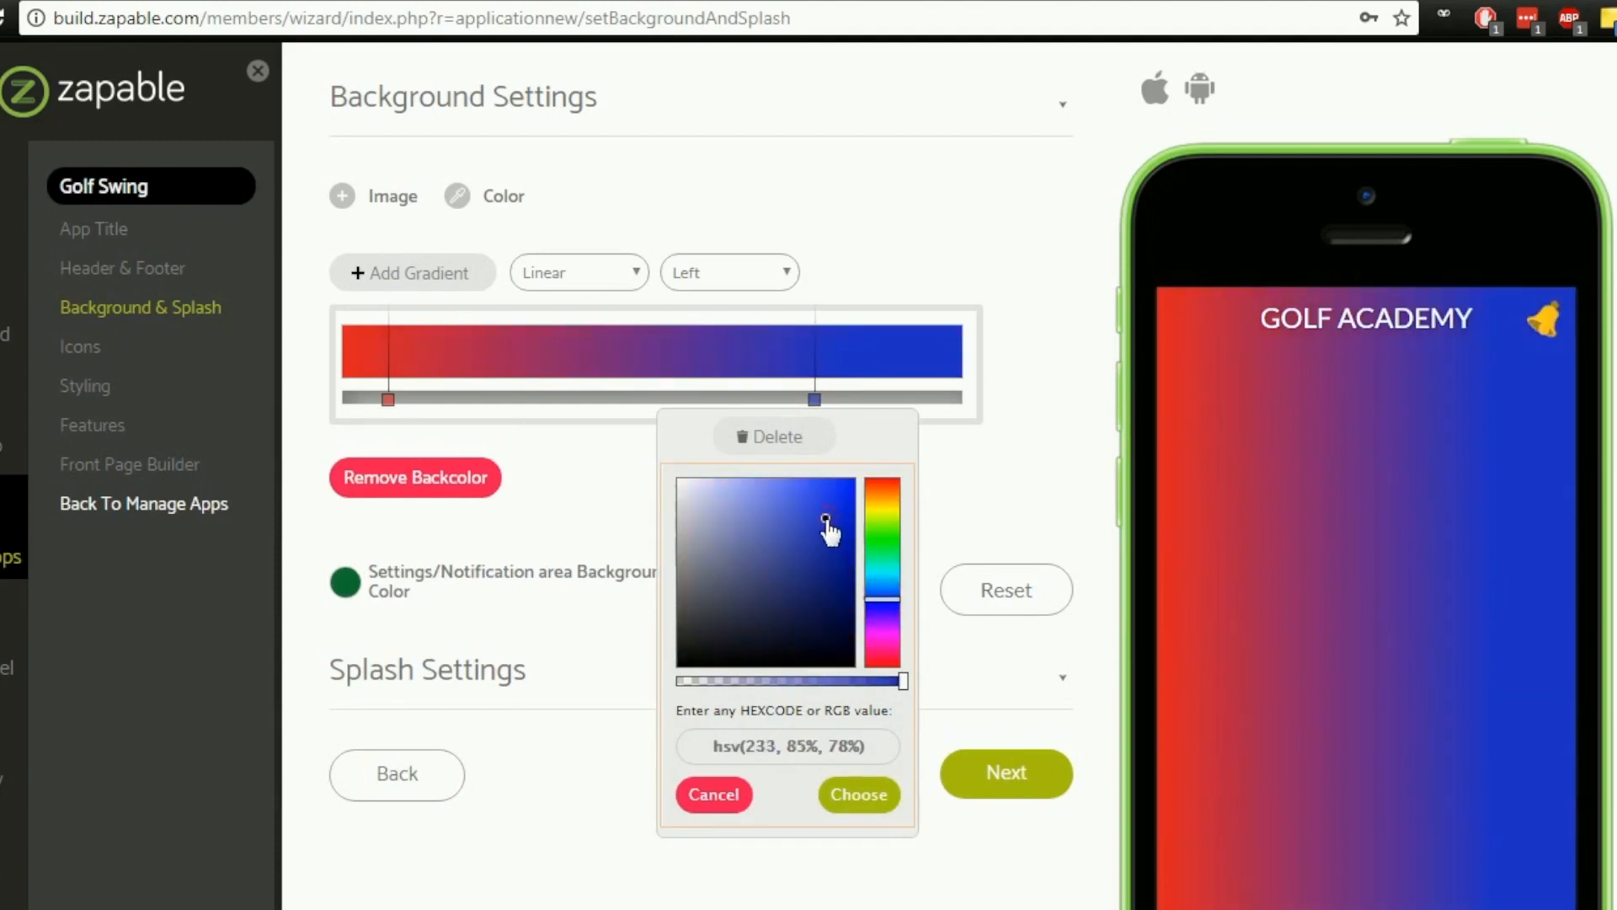
{"action": "left_click", "coordinate": [853, 800]}
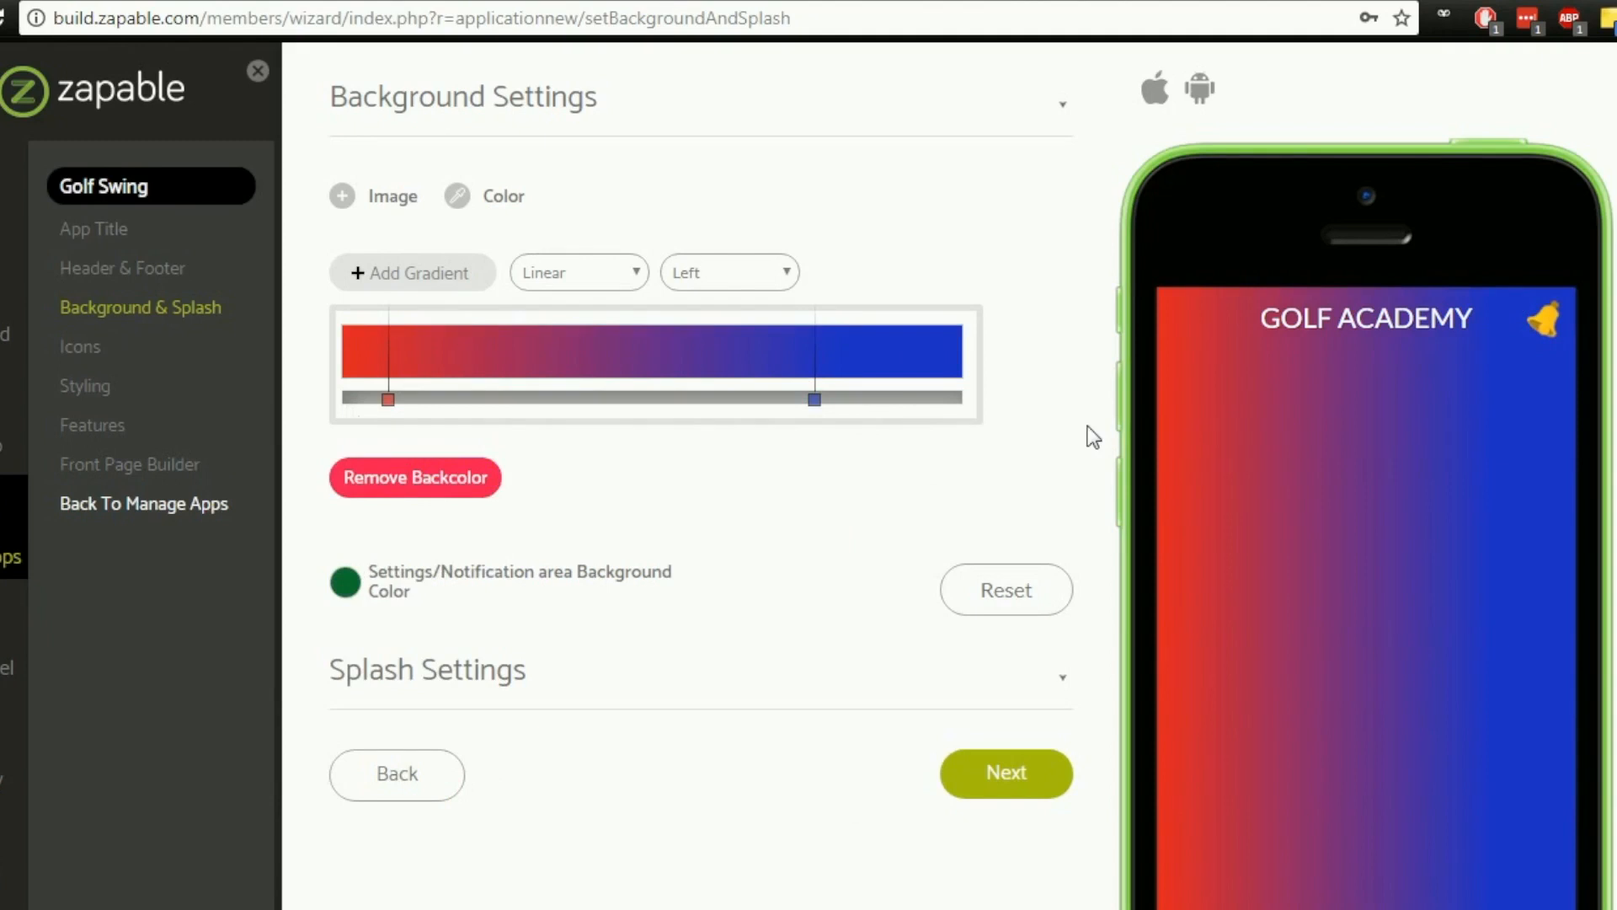
Copy and reuse color values so both gradient stops match the blue hsv(233, 85%, 78%), giving a solid background.
{"action": "scroll", "coordinate": [1265, 464], "scroll_direction": "down", "scroll_amount": 3}
{"action": "scroll", "coordinate": [1264, 472], "scroll_direction": "up", "scroll_amount": 2}
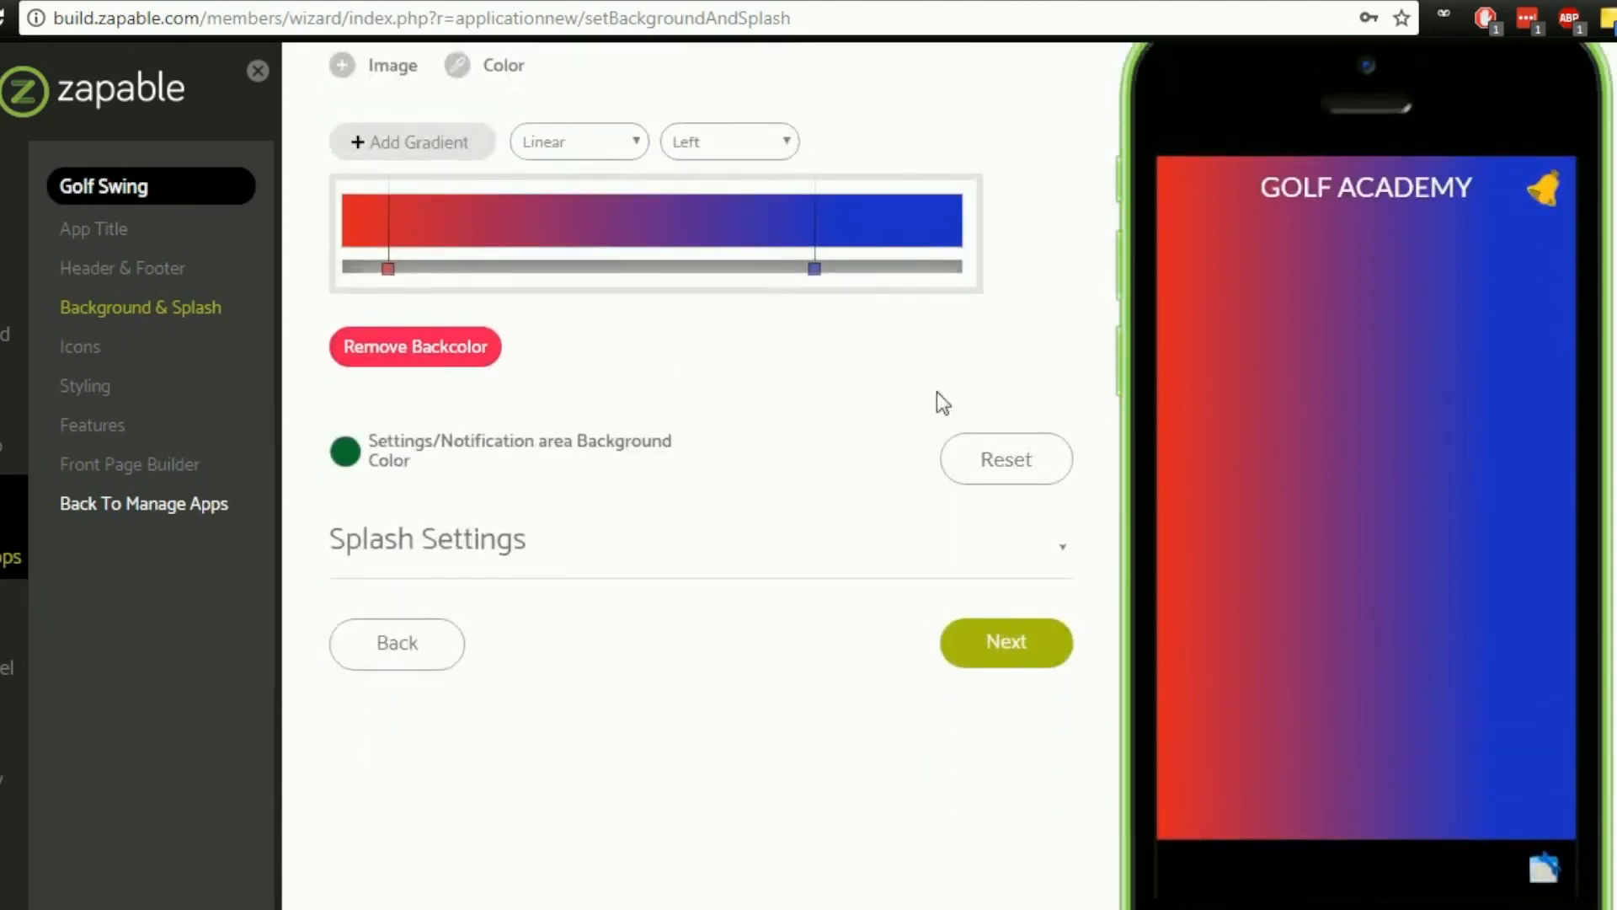
{"action": "left_click", "coordinate": [385, 268]}
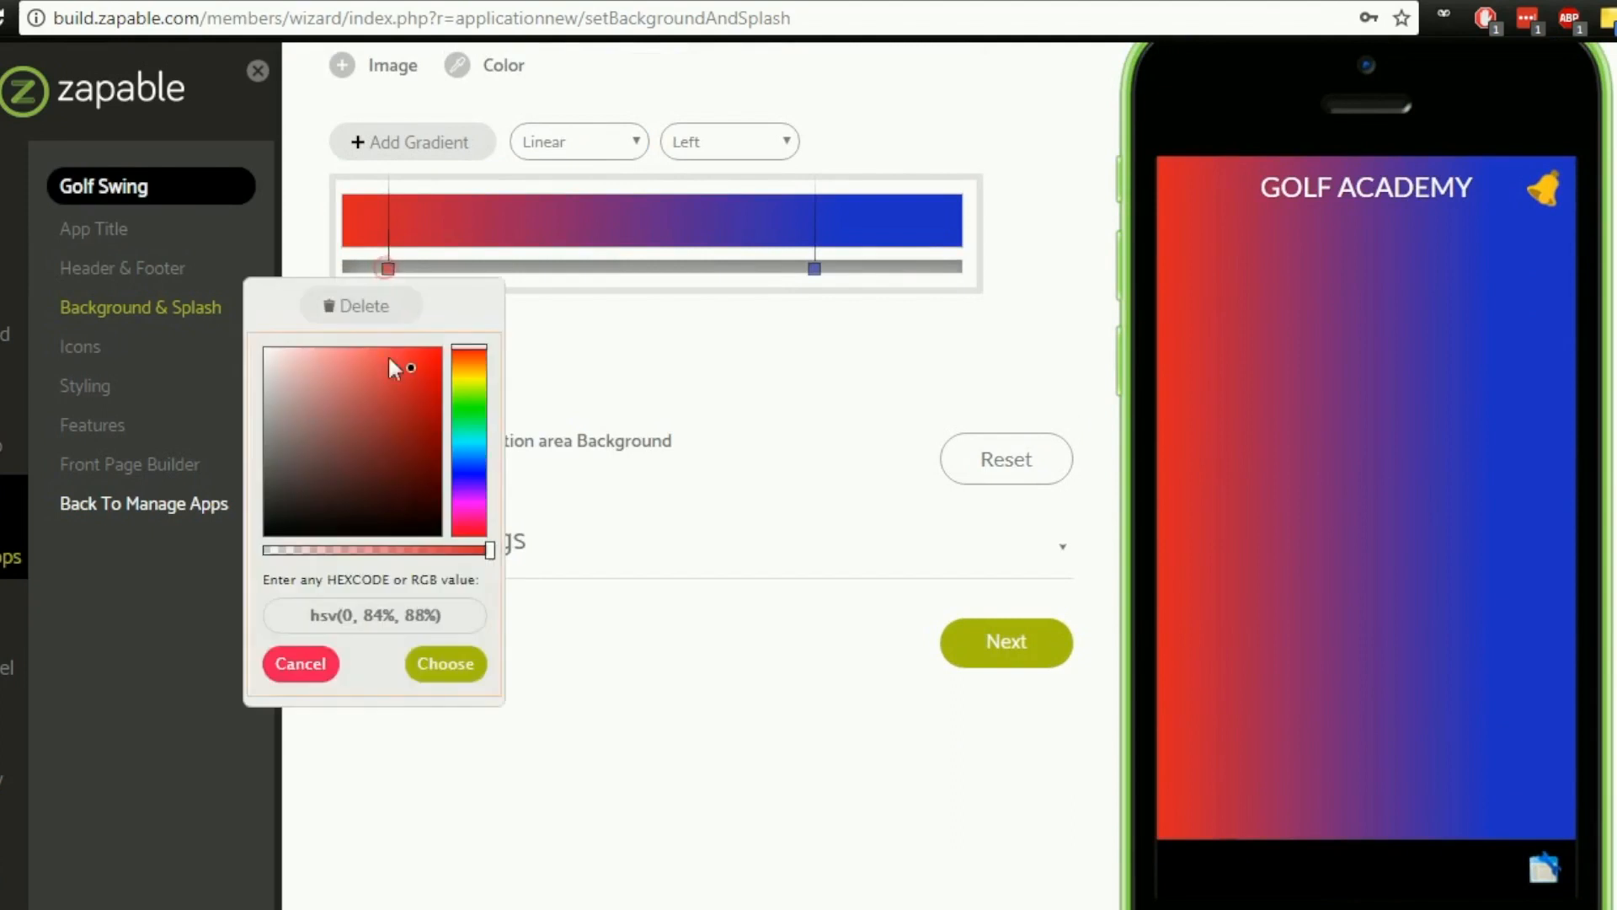
{"action": "triple_click", "coordinate": [451, 615]}
{"action": "right_click", "coordinate": [351, 613]}
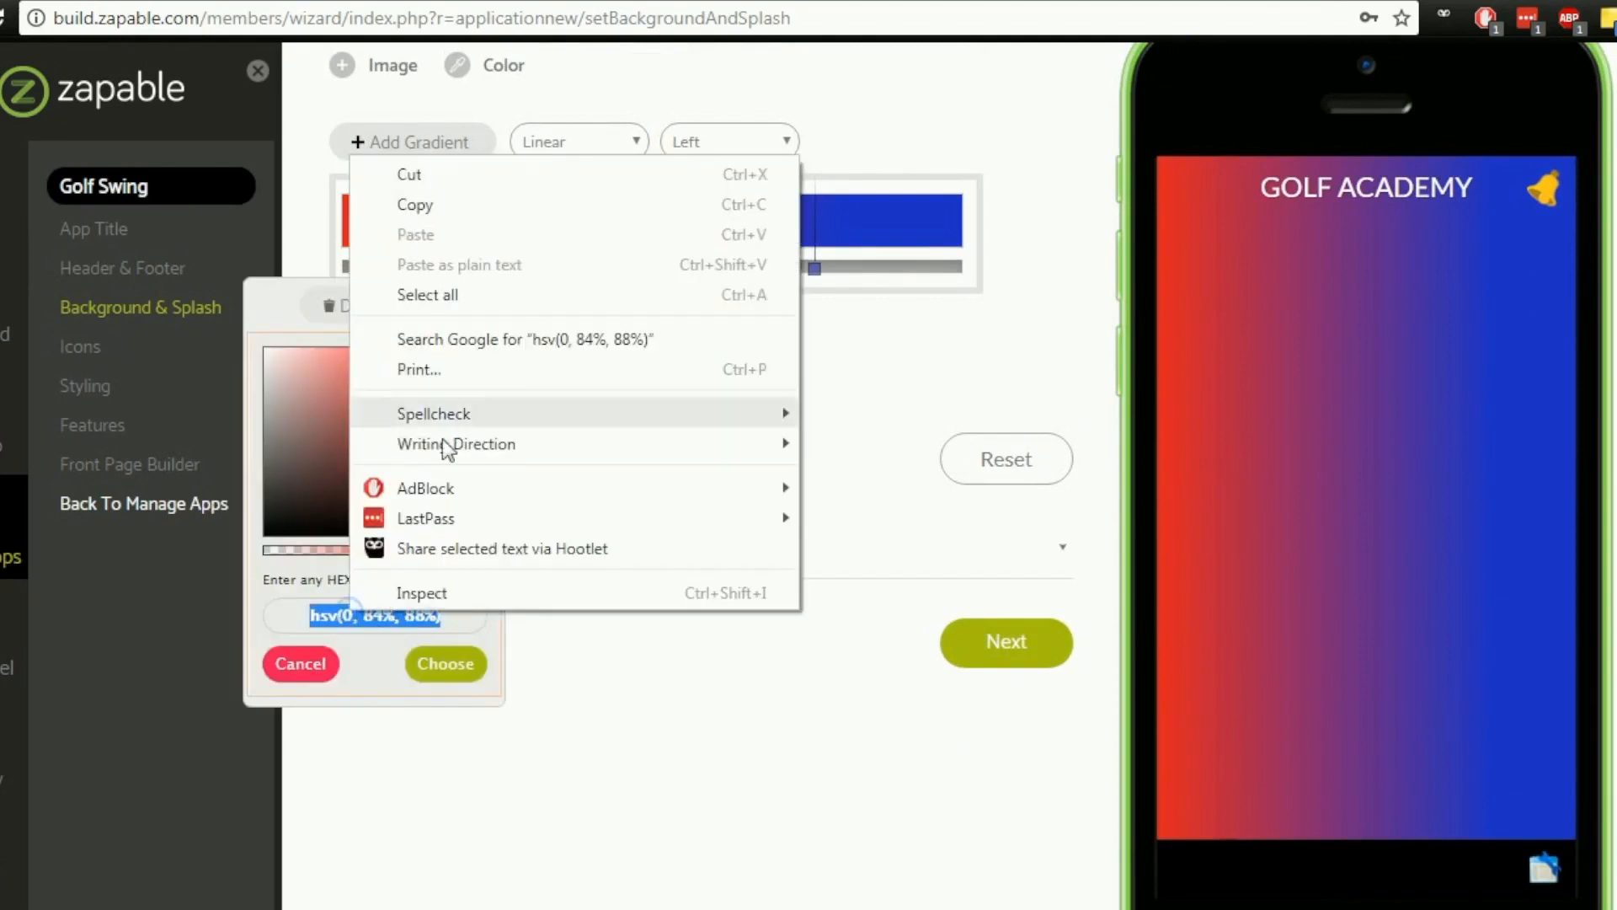
{"action": "left_click", "coordinate": [437, 213]}
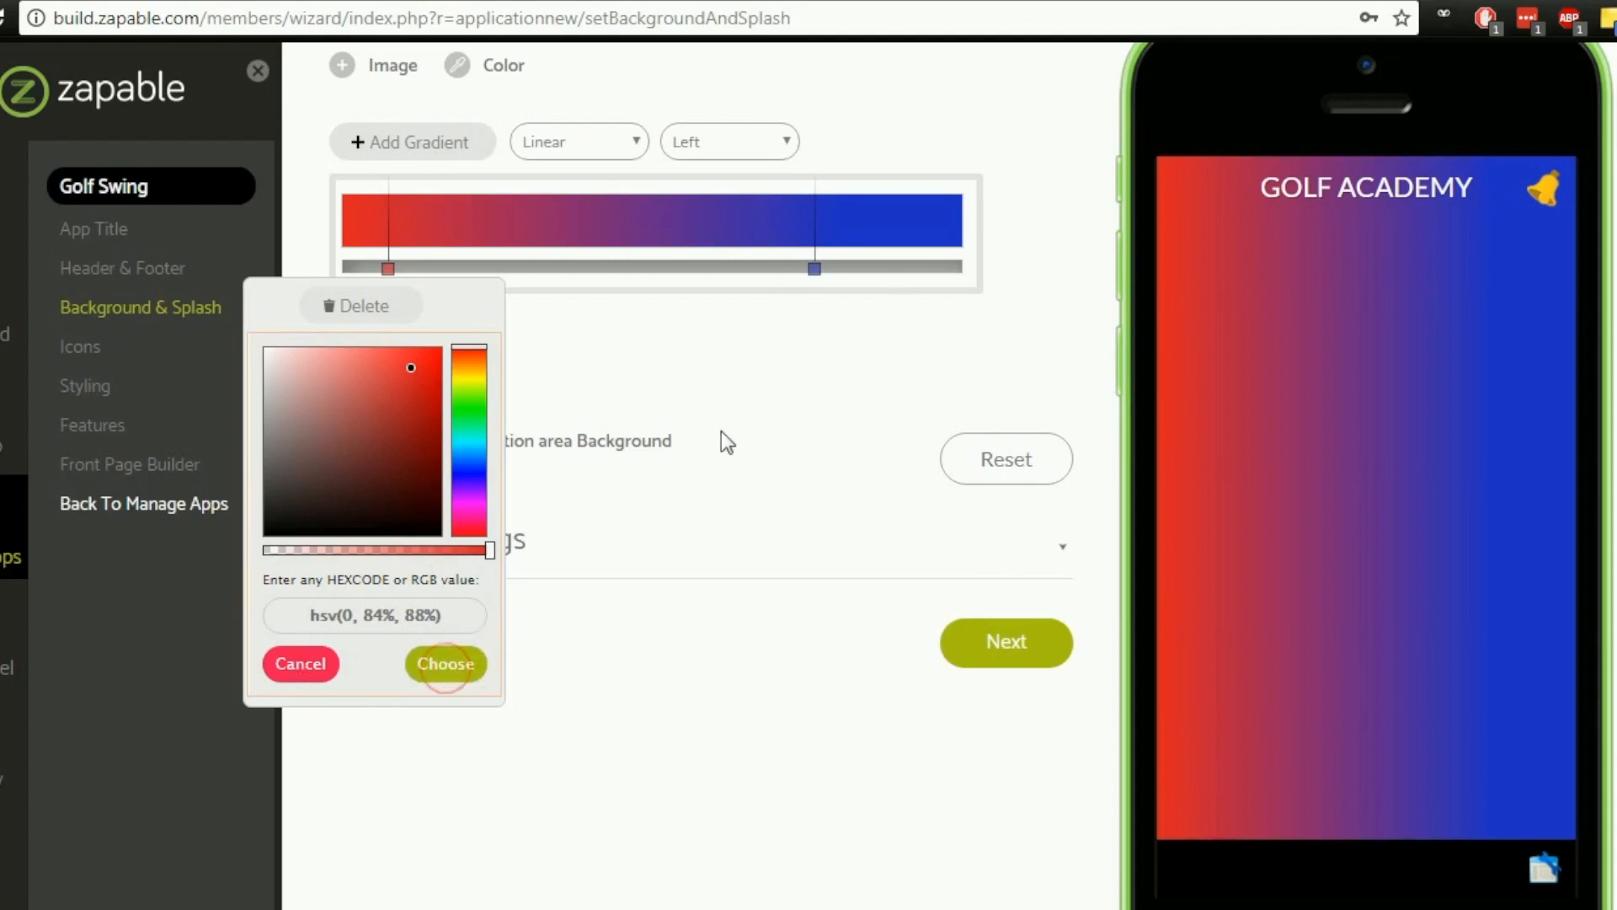
{"action": "left_click", "coordinate": [822, 354]}
{"action": "left_click", "coordinate": [814, 268]}
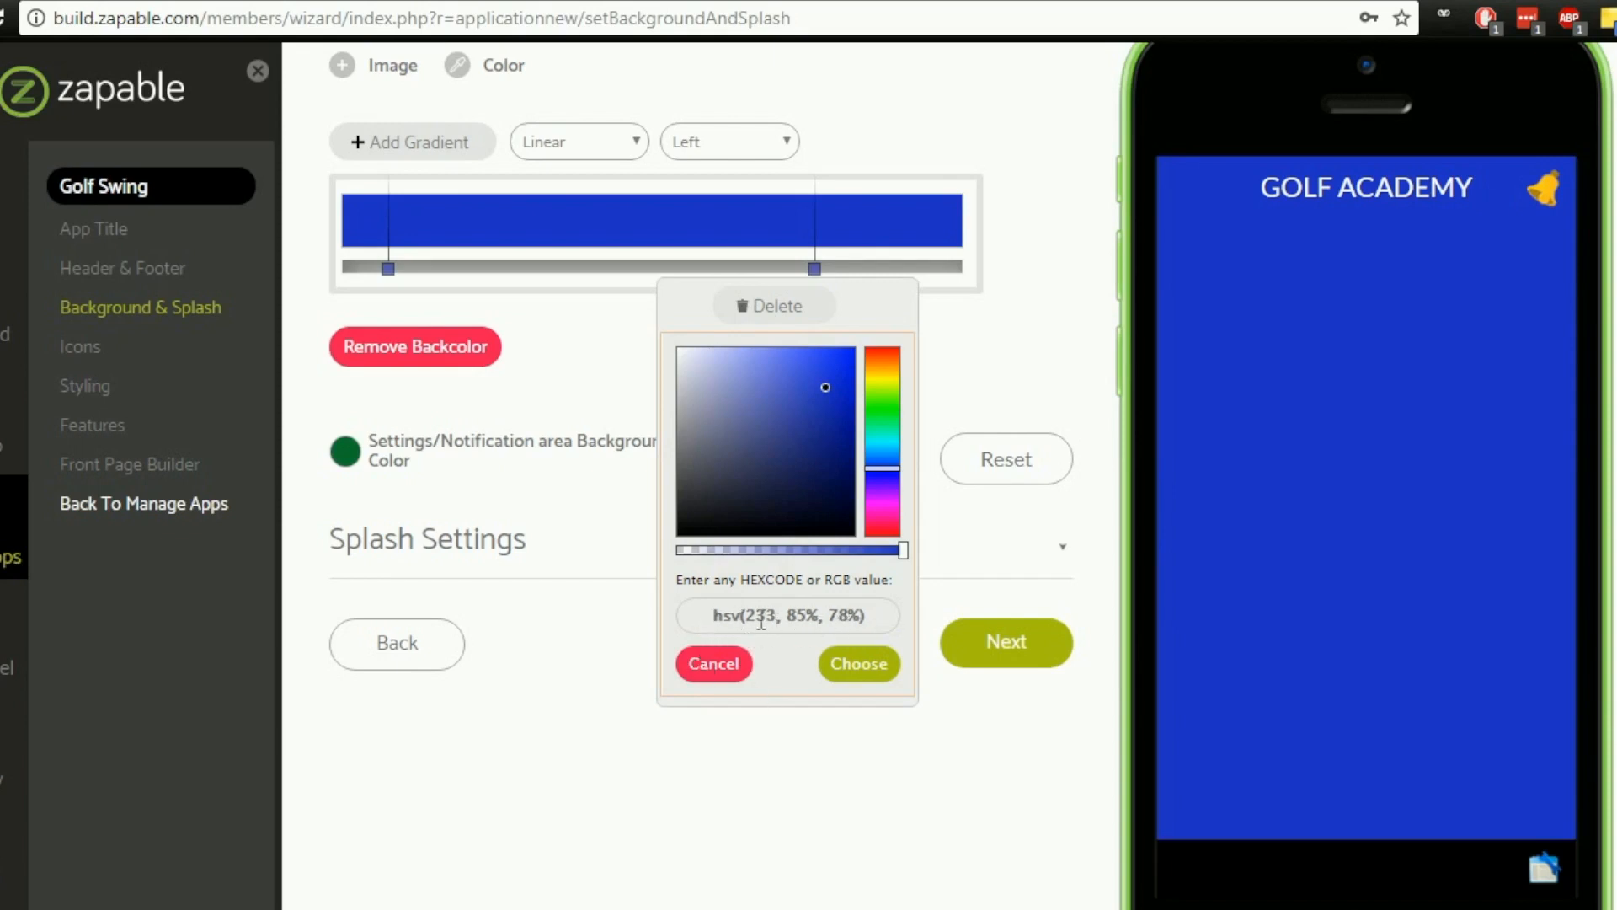
Expand the Splash Settings section and remove the background color from the app.
{"action": "left_click", "coordinate": [587, 543]}
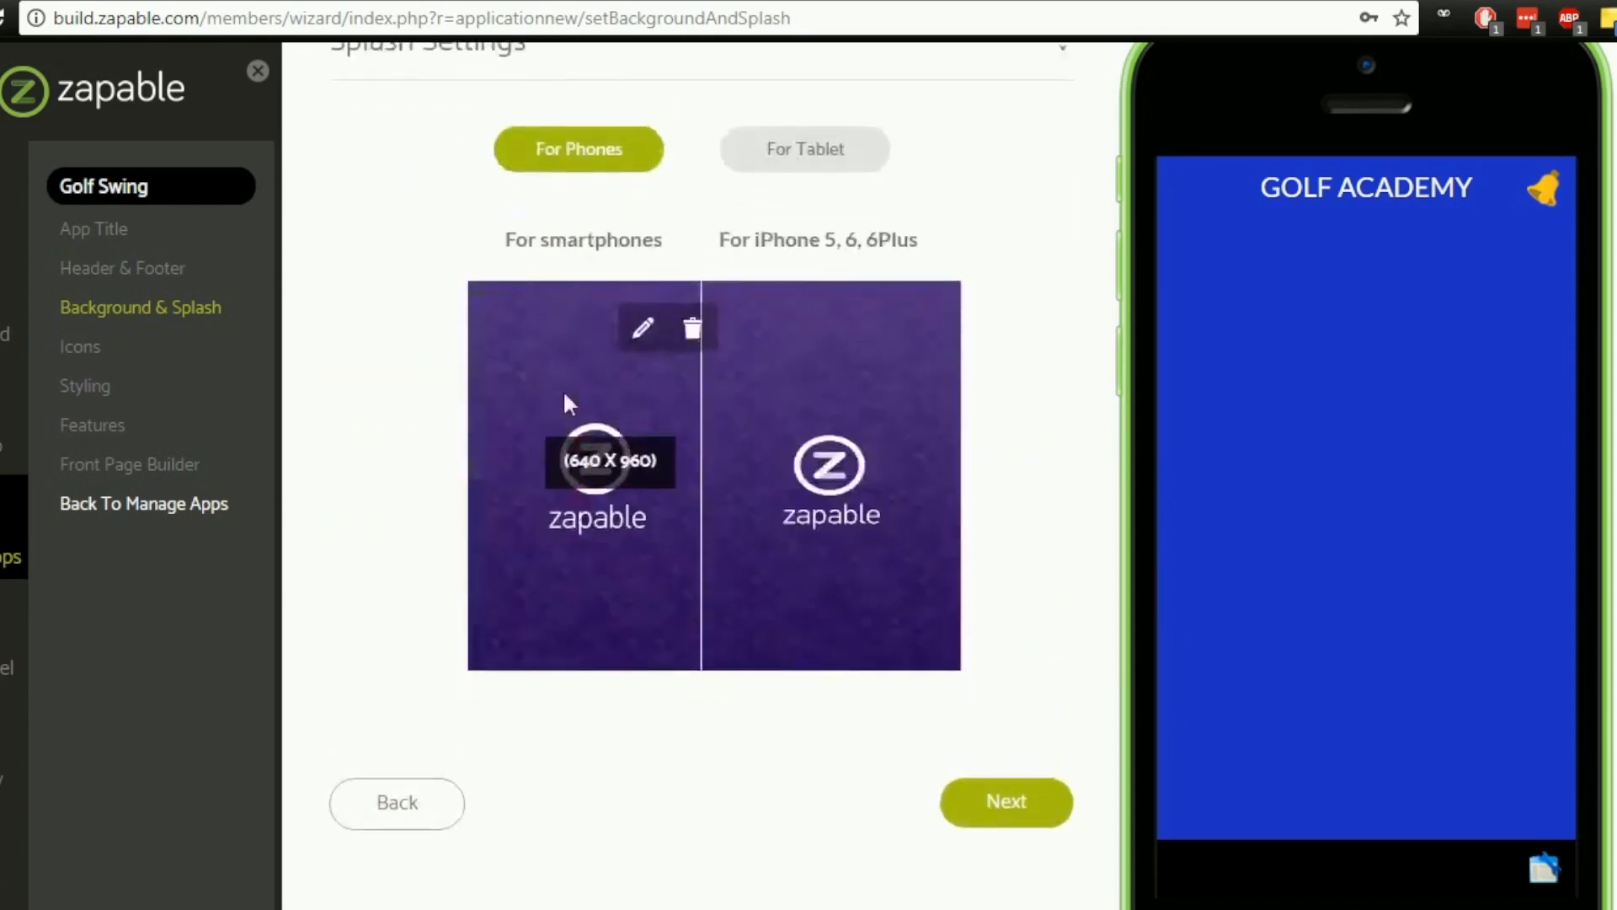
{"action": "scroll", "coordinate": [362, 463], "scroll_direction": "up", "scroll_amount": 3}
{"action": "left_click", "coordinate": [484, 246]}
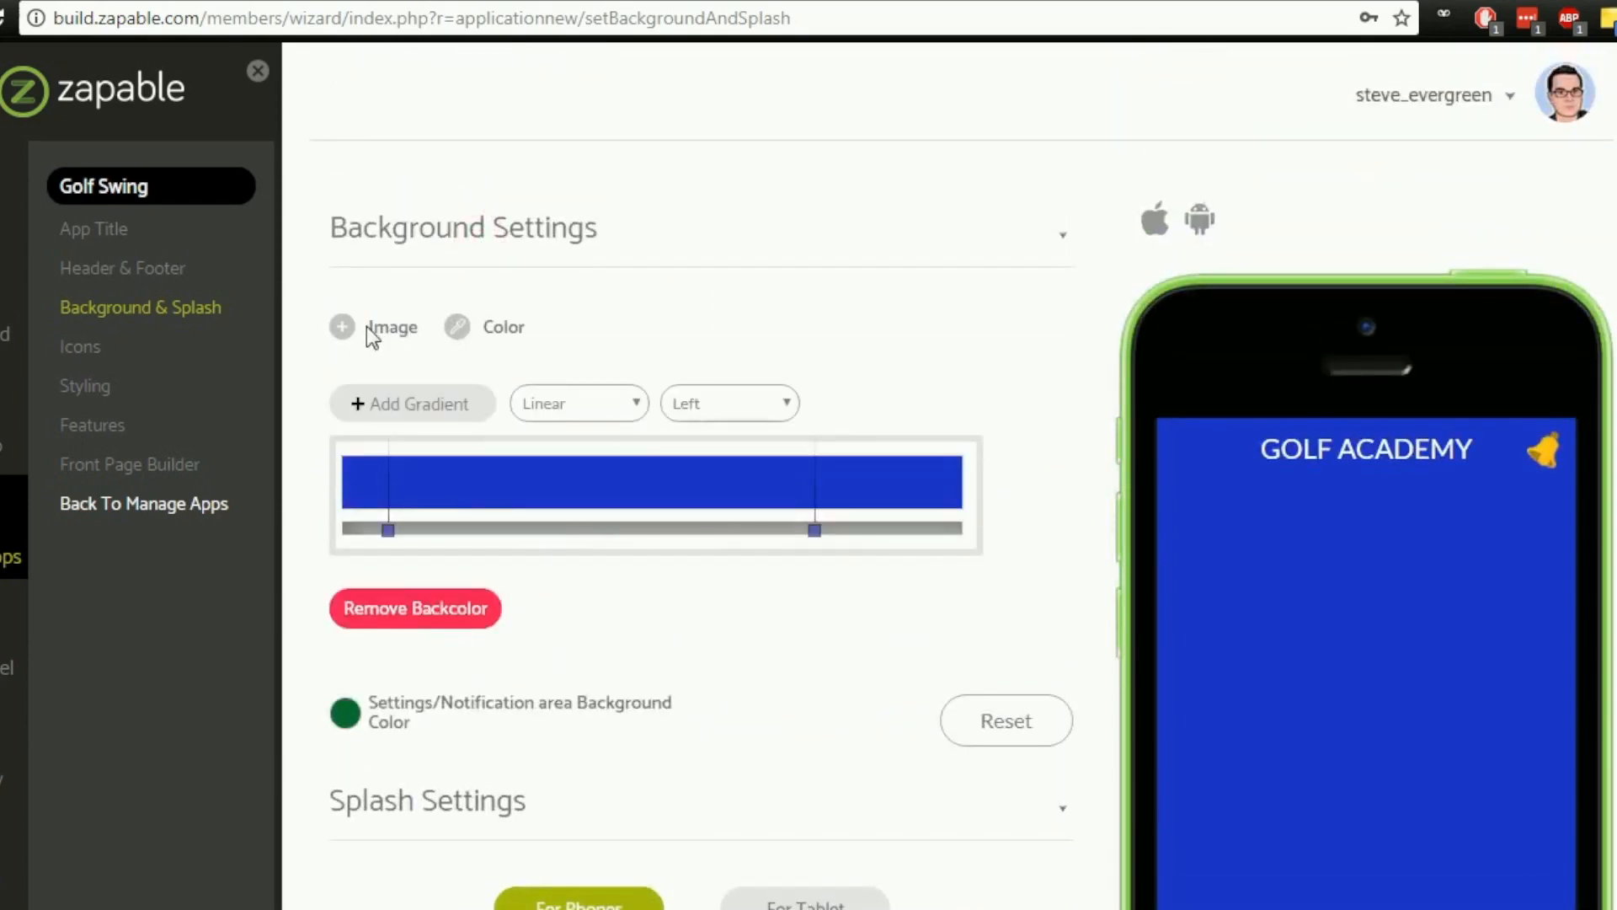
{"action": "left_click_drag", "start_coordinate": [366, 327], "coordinate": [457, 491]}
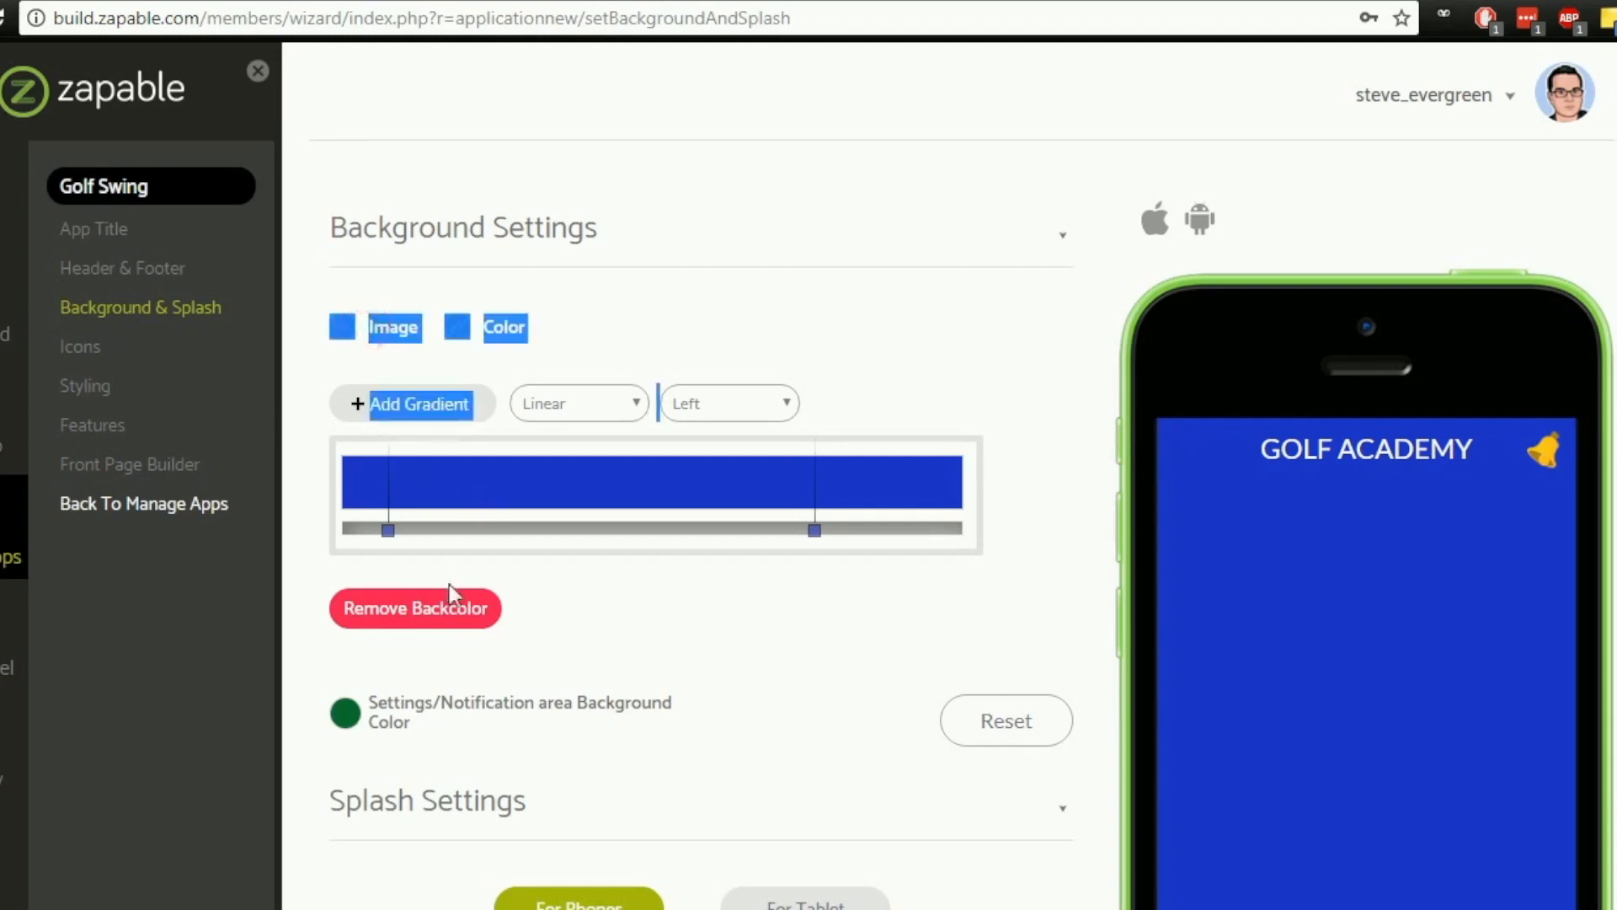
{"action": "left_click", "coordinate": [449, 613]}
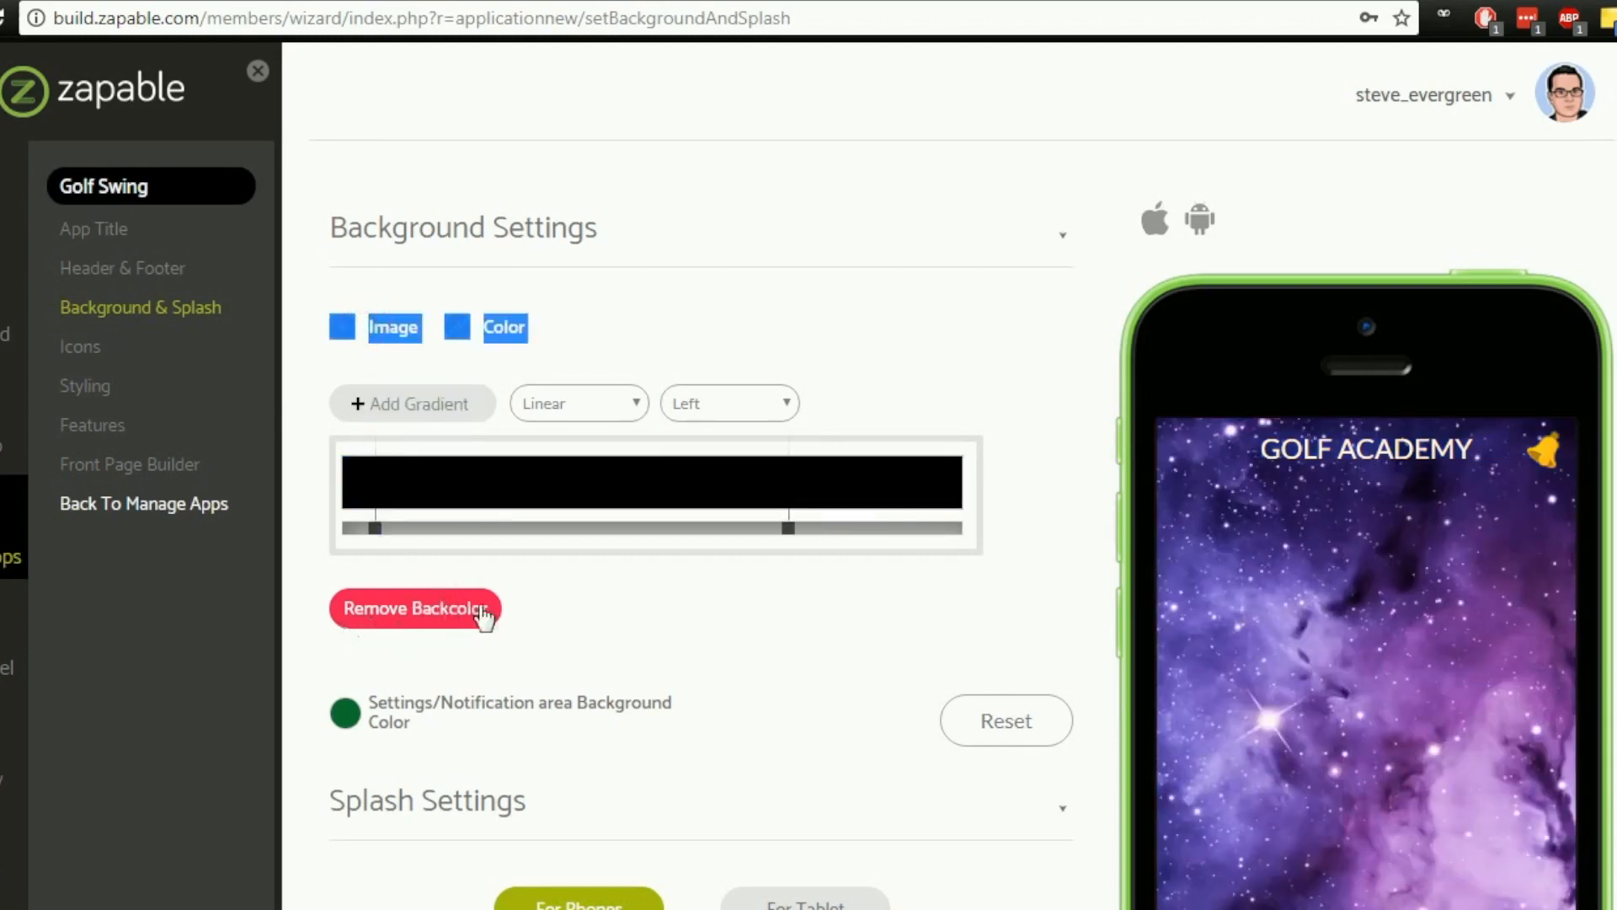
Switch the background to an image and upload golf-portrait.jpg as the 640x960 portrait background, keeping the full image in the crop.
{"action": "left_click", "coordinate": [381, 336]}
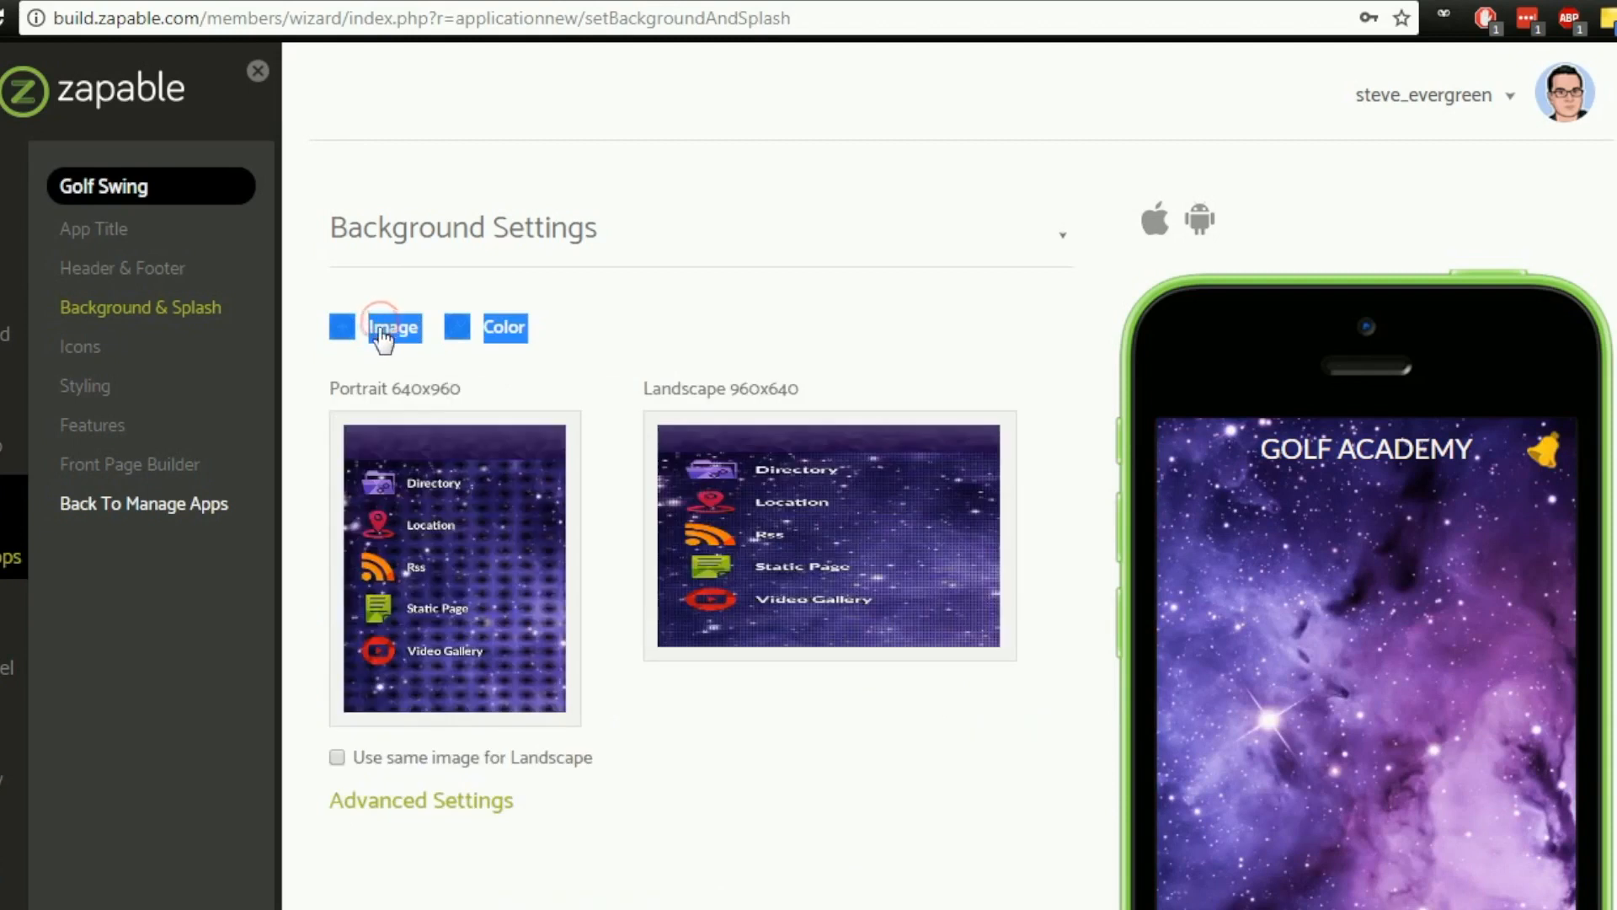
{"action": "left_click", "coordinate": [794, 293]}
{"action": "scroll", "coordinate": [756, 292], "scroll_direction": "down", "scroll_amount": 3}
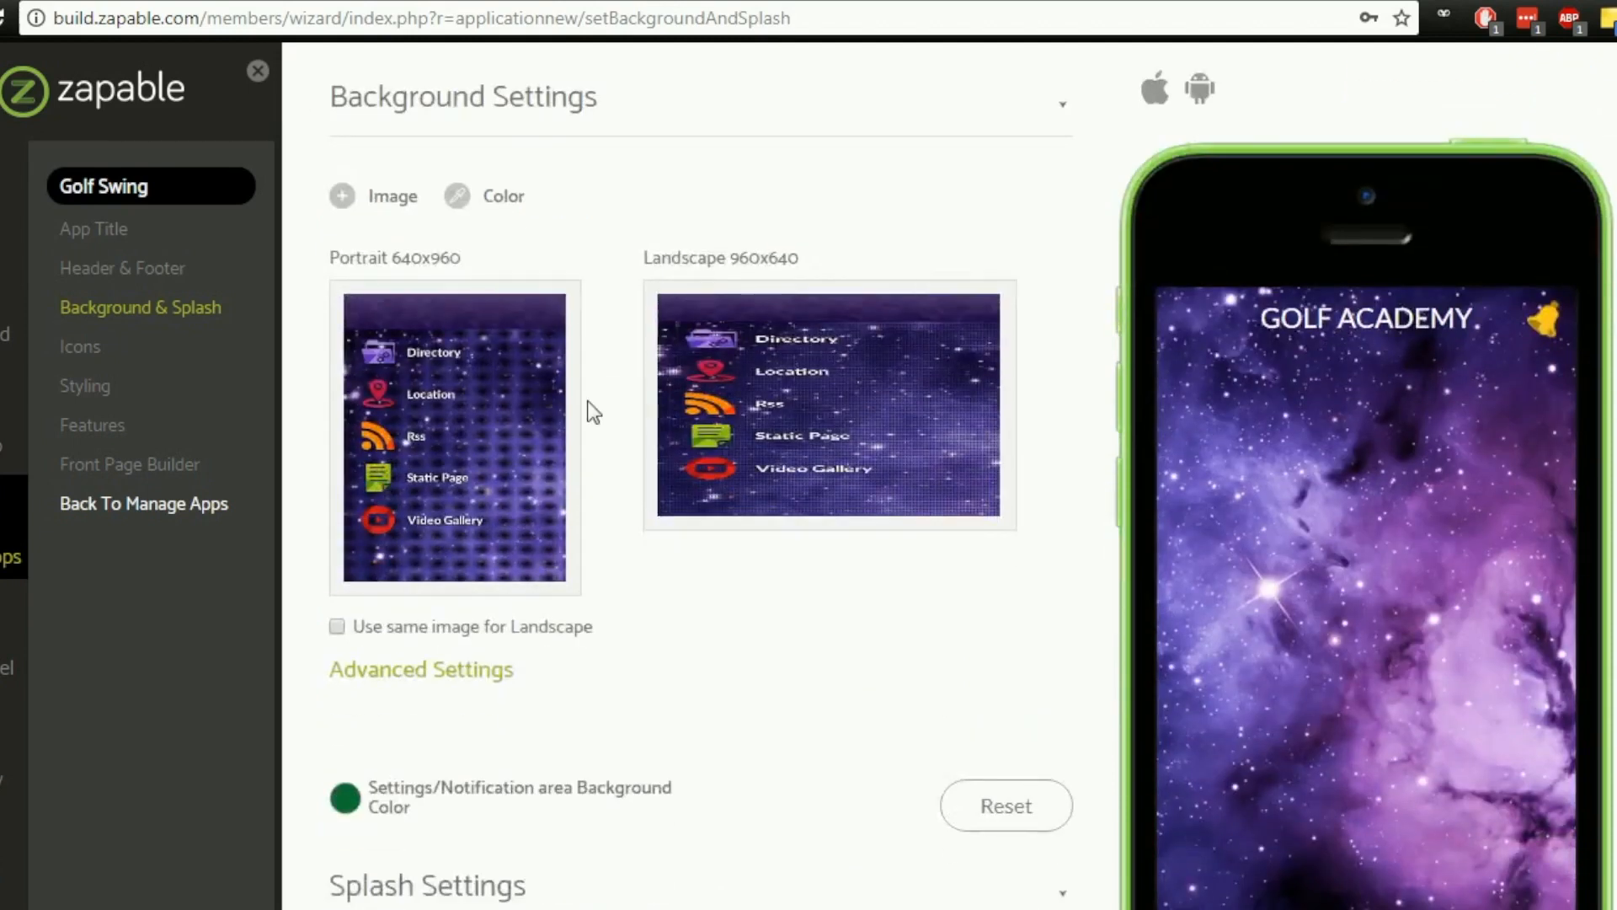
{"action": "mouse_move", "coordinate": [508, 391]}
{"action": "mouse_move", "coordinate": [482, 478]}
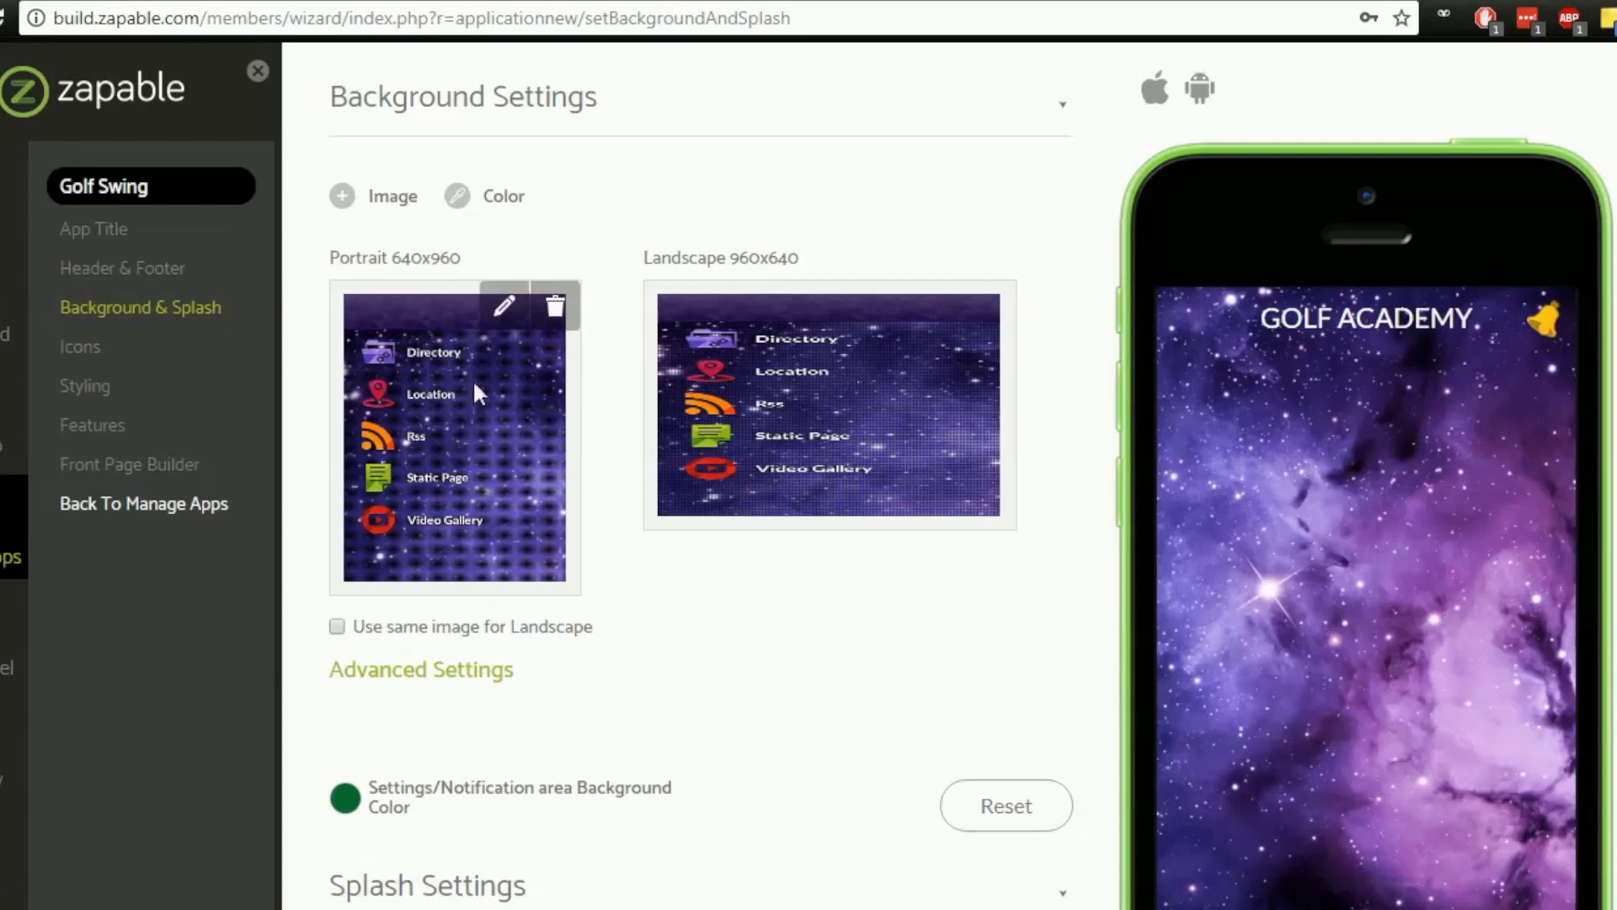
{"action": "left_click", "coordinate": [504, 315]}
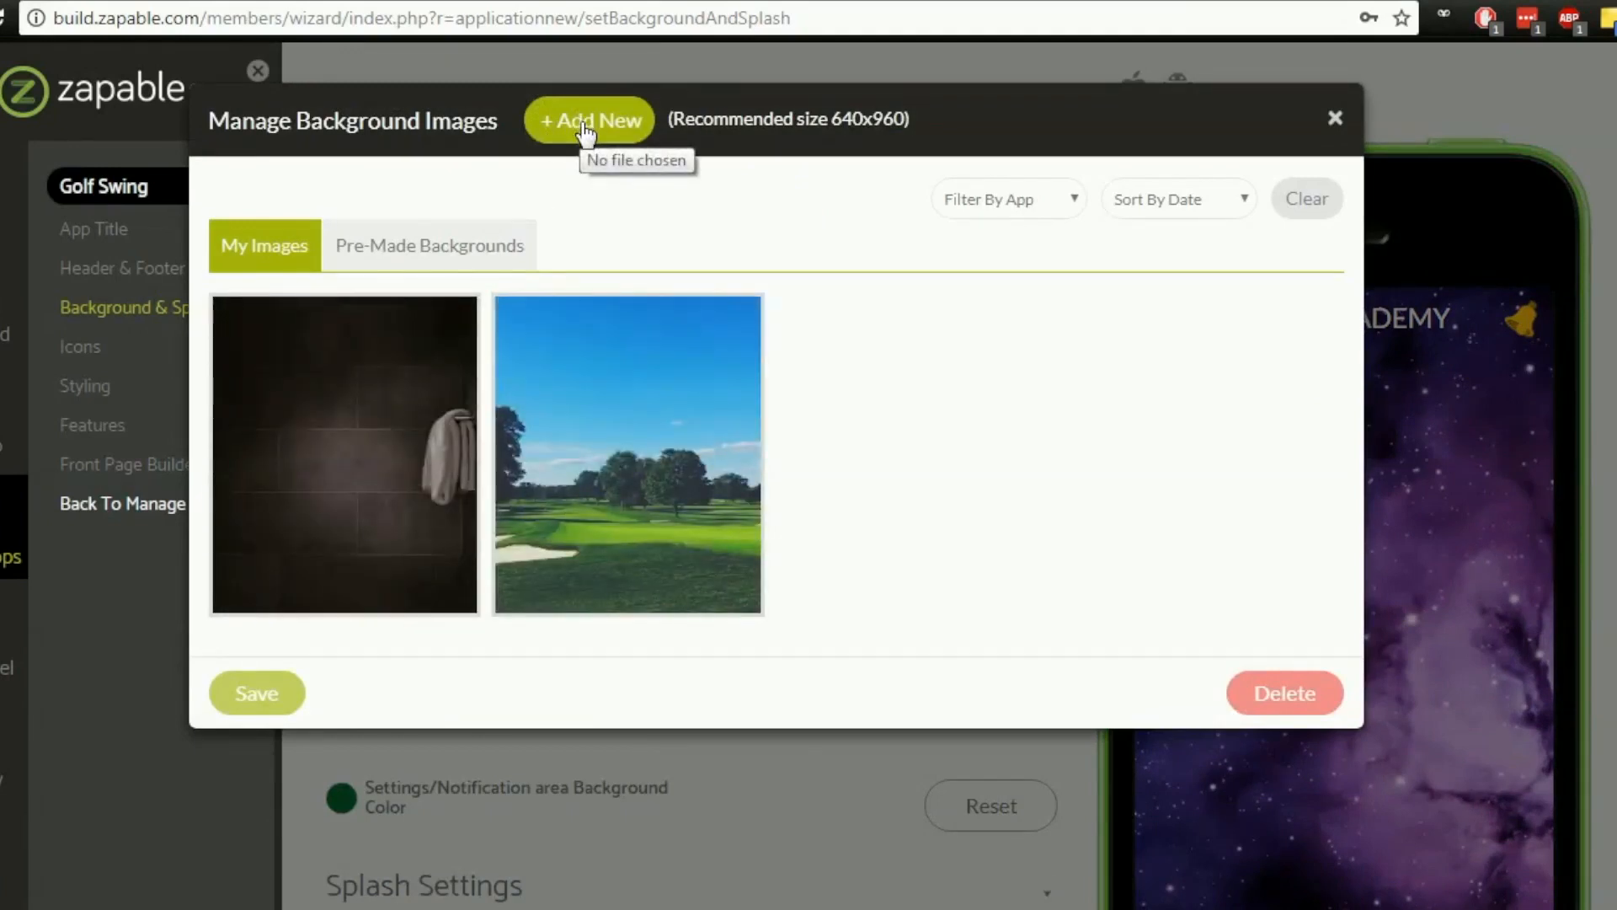
{"action": "left_click", "coordinate": [585, 132]}
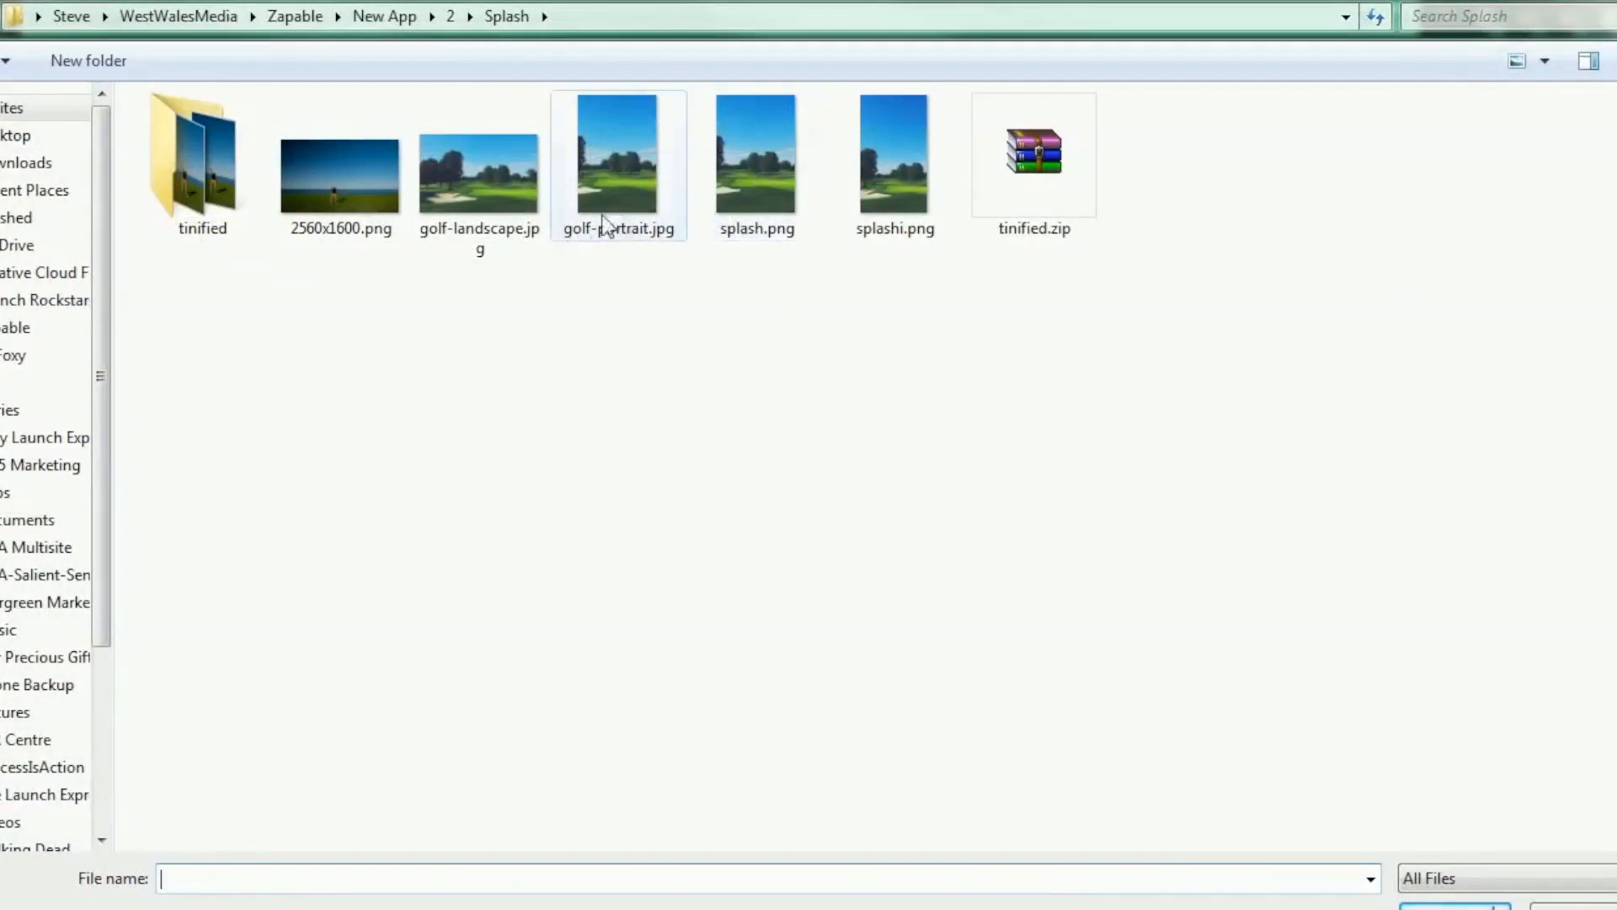
{"action": "left_click", "coordinate": [603, 174]}
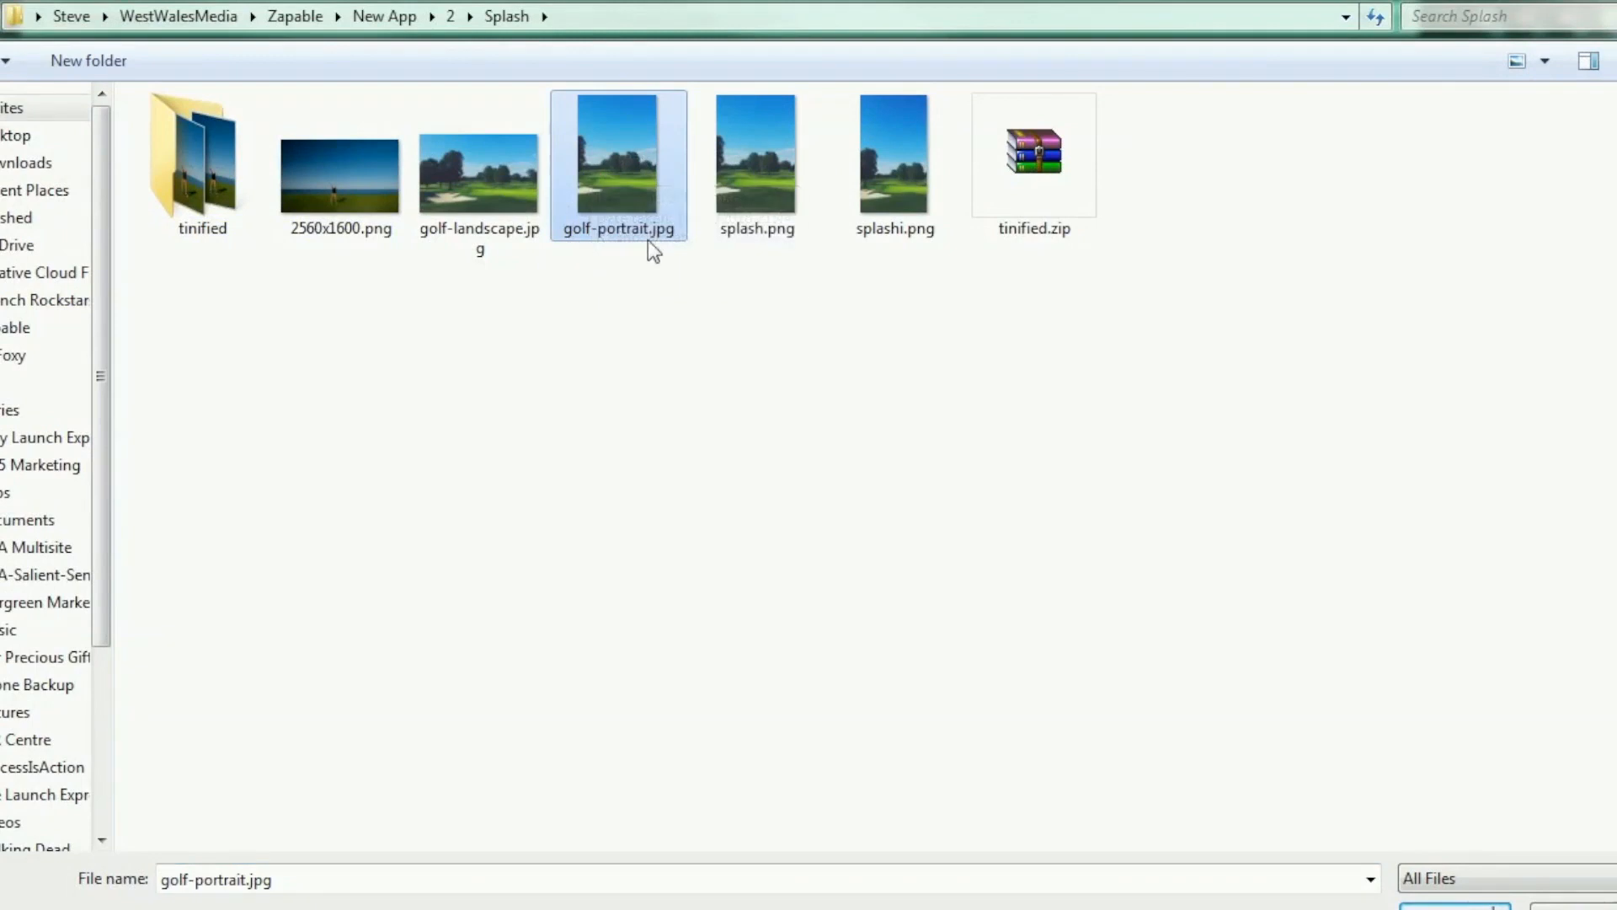
{"action": "left_click", "coordinate": [1455, 905]}
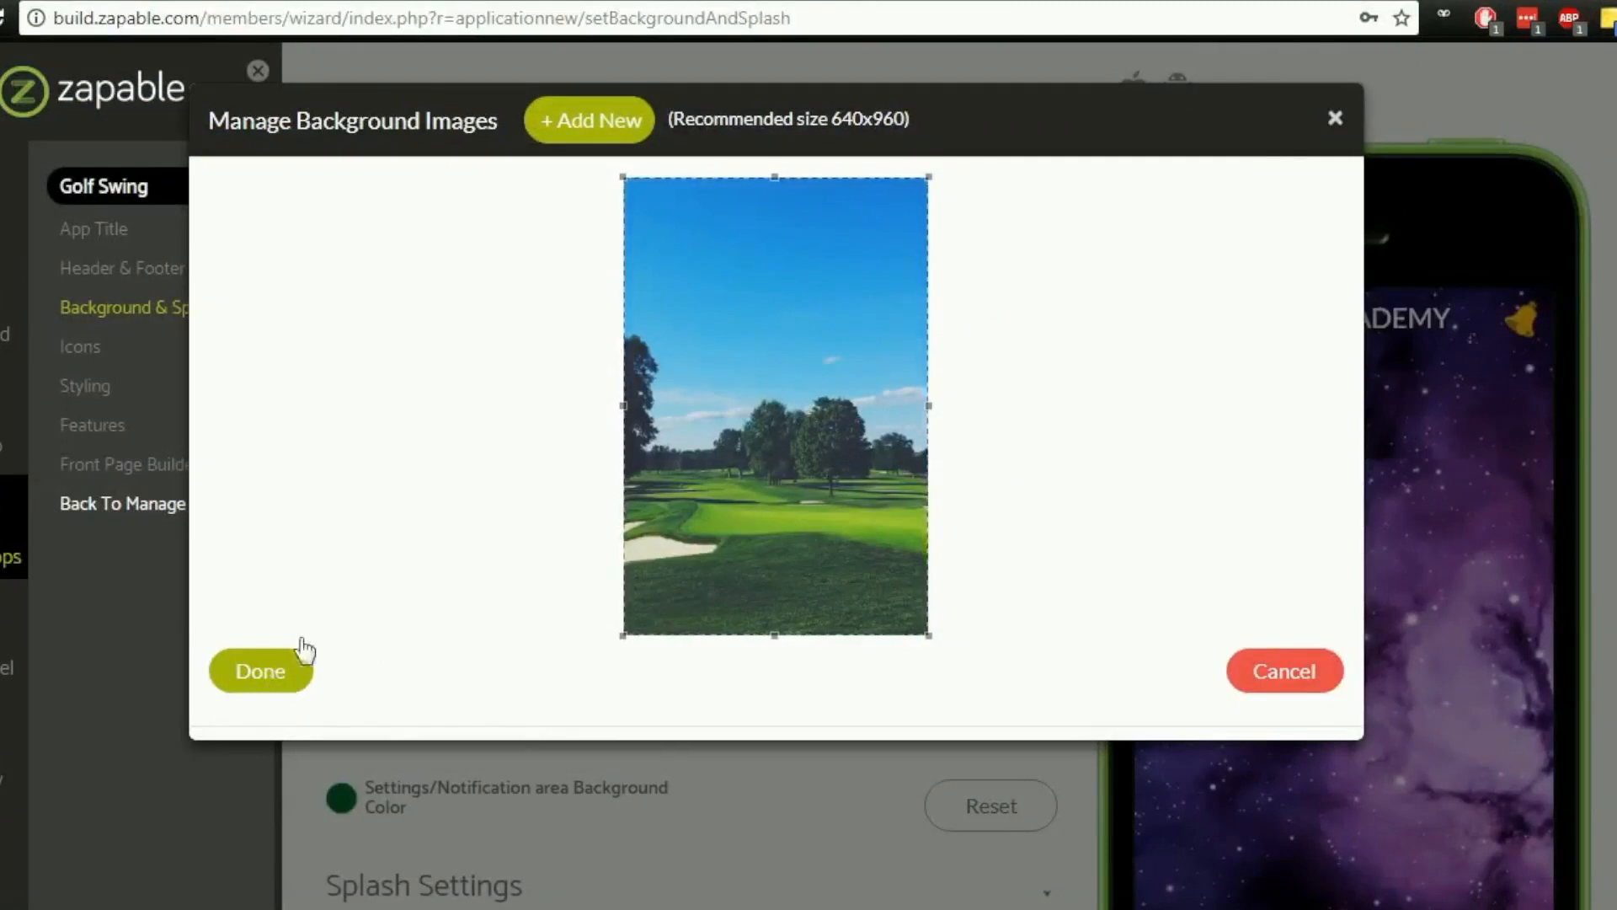
{"action": "left_click_drag", "start_coordinate": [924, 119], "coordinate": [664, 118]}
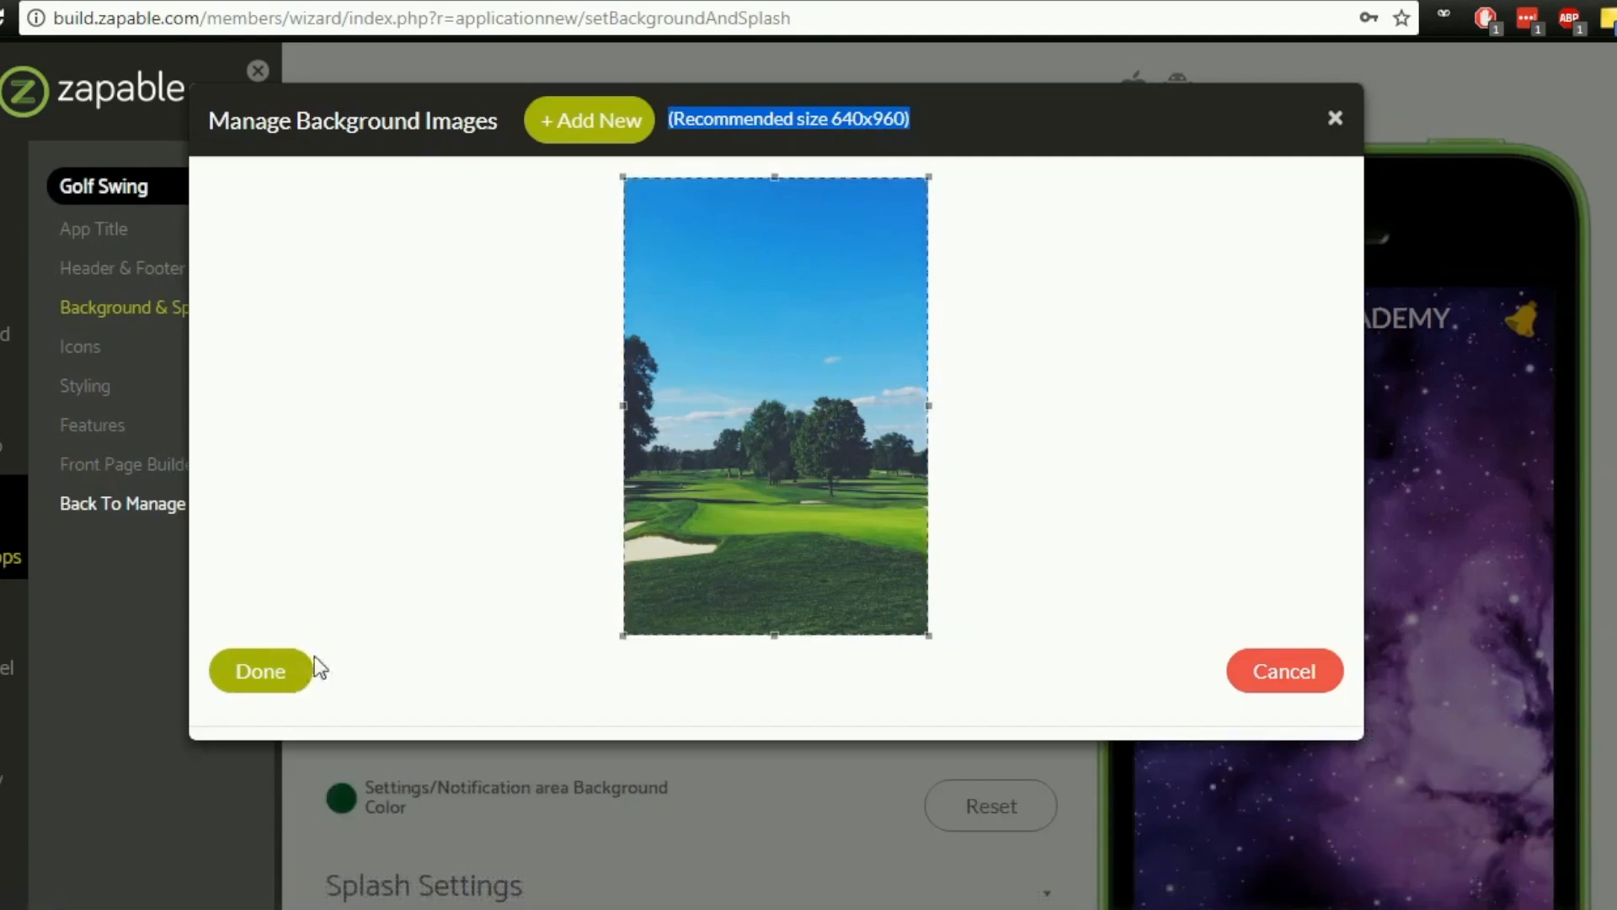
{"action": "left_click", "coordinate": [273, 672]}
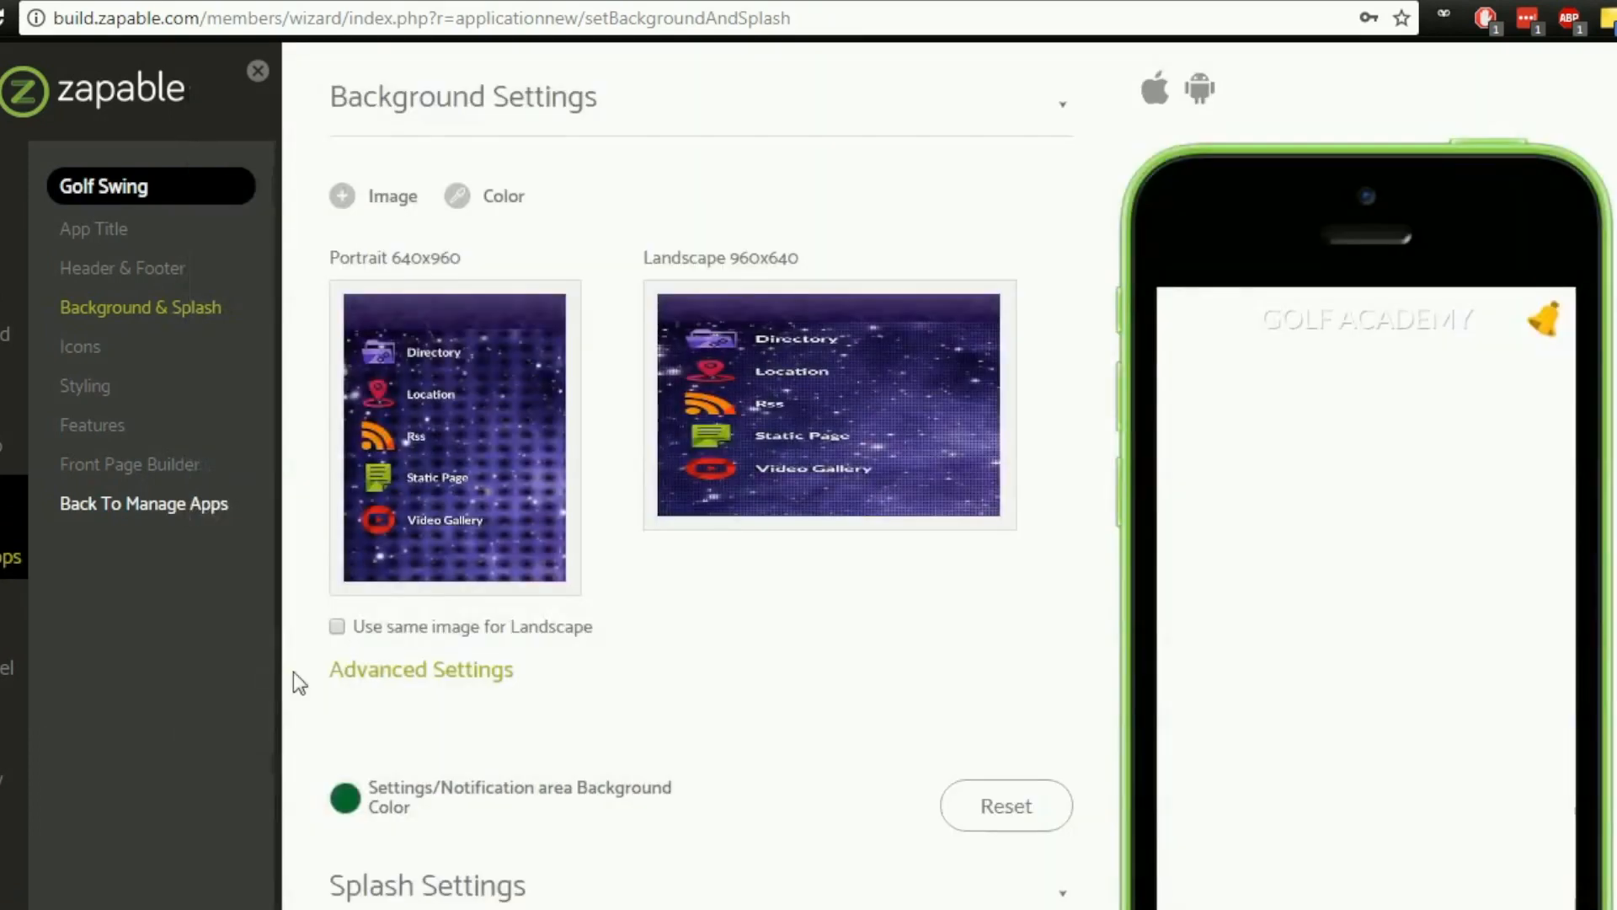
Upload golf-landscape.jpg as the 960x640 landscape background, keeping the full image in the crop.
{"action": "mouse_move", "coordinate": [869, 467]}
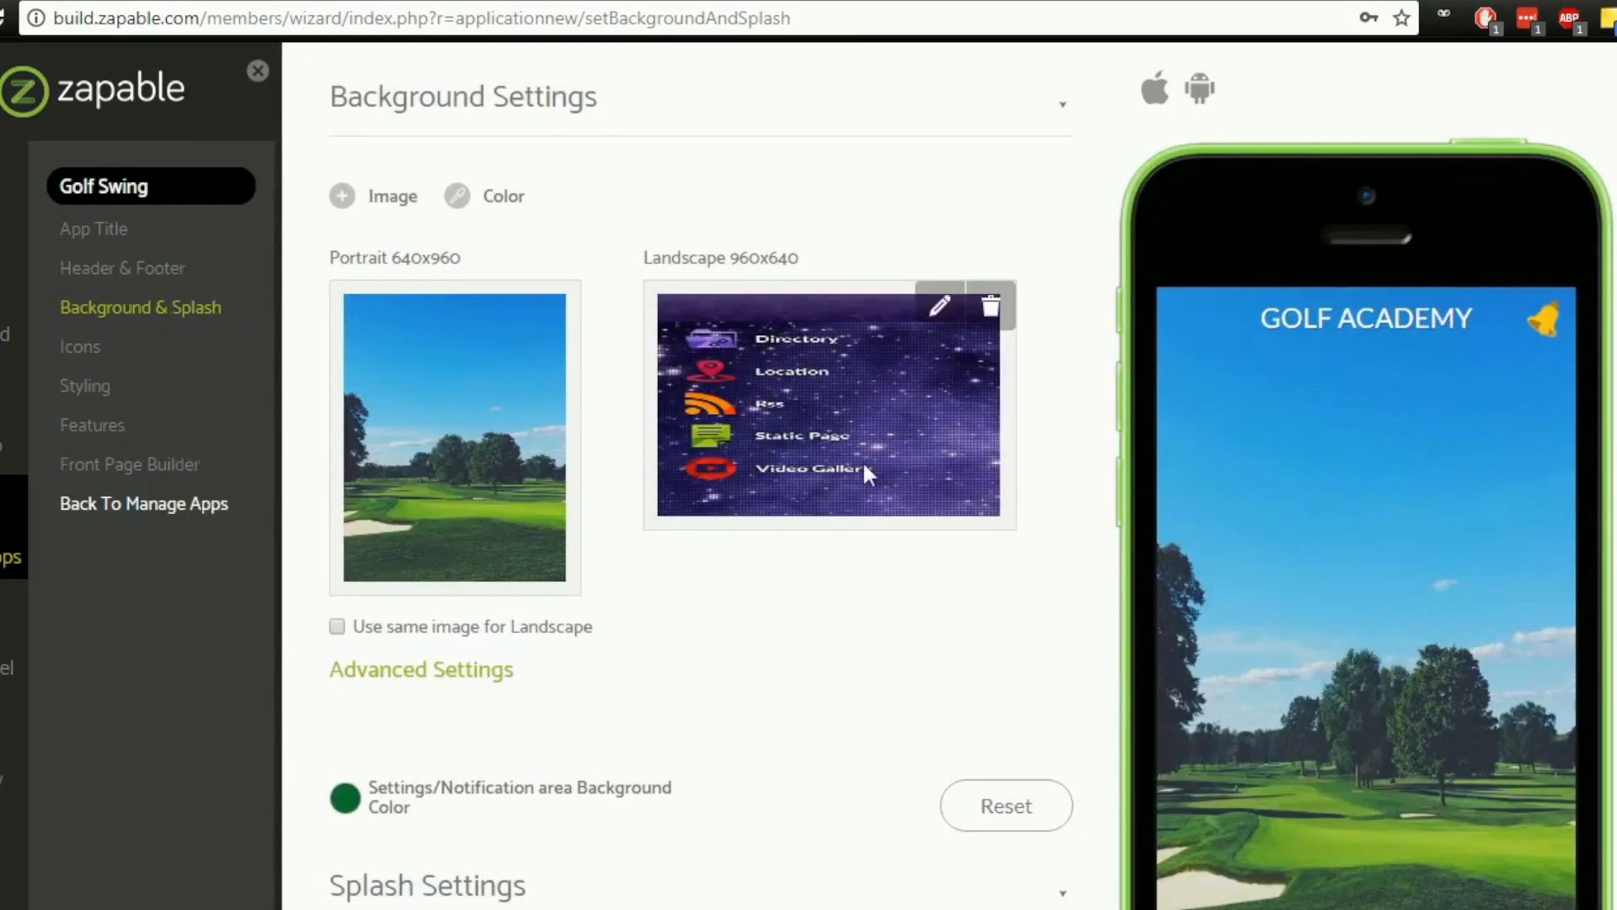
{"action": "left_click", "coordinate": [935, 311]}
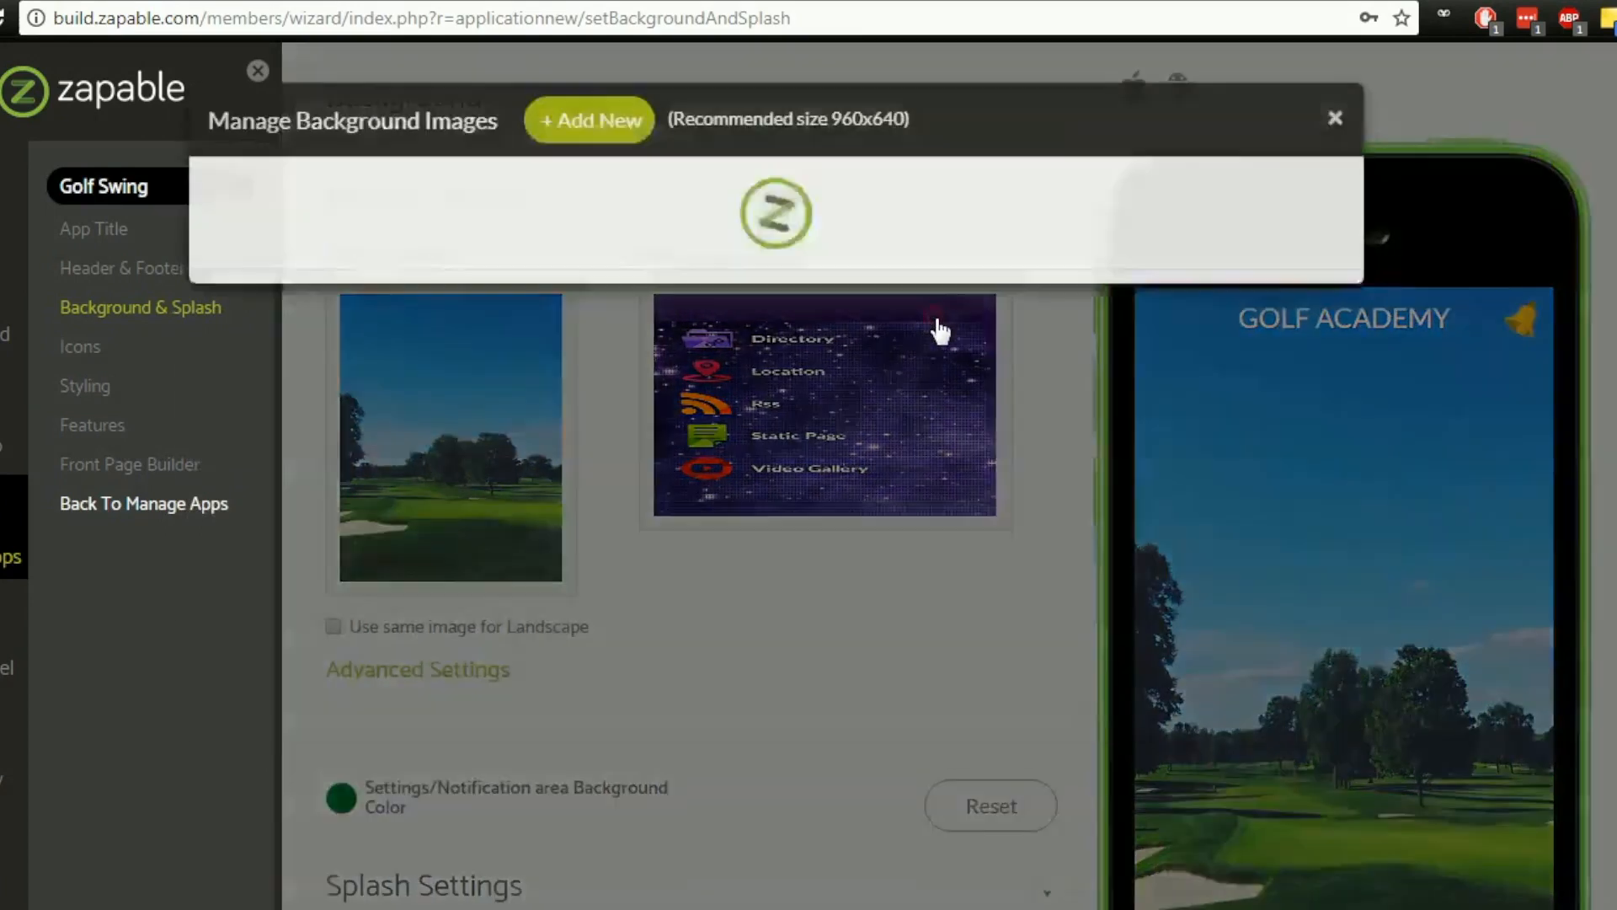
{"action": "left_click", "coordinate": [619, 125]}
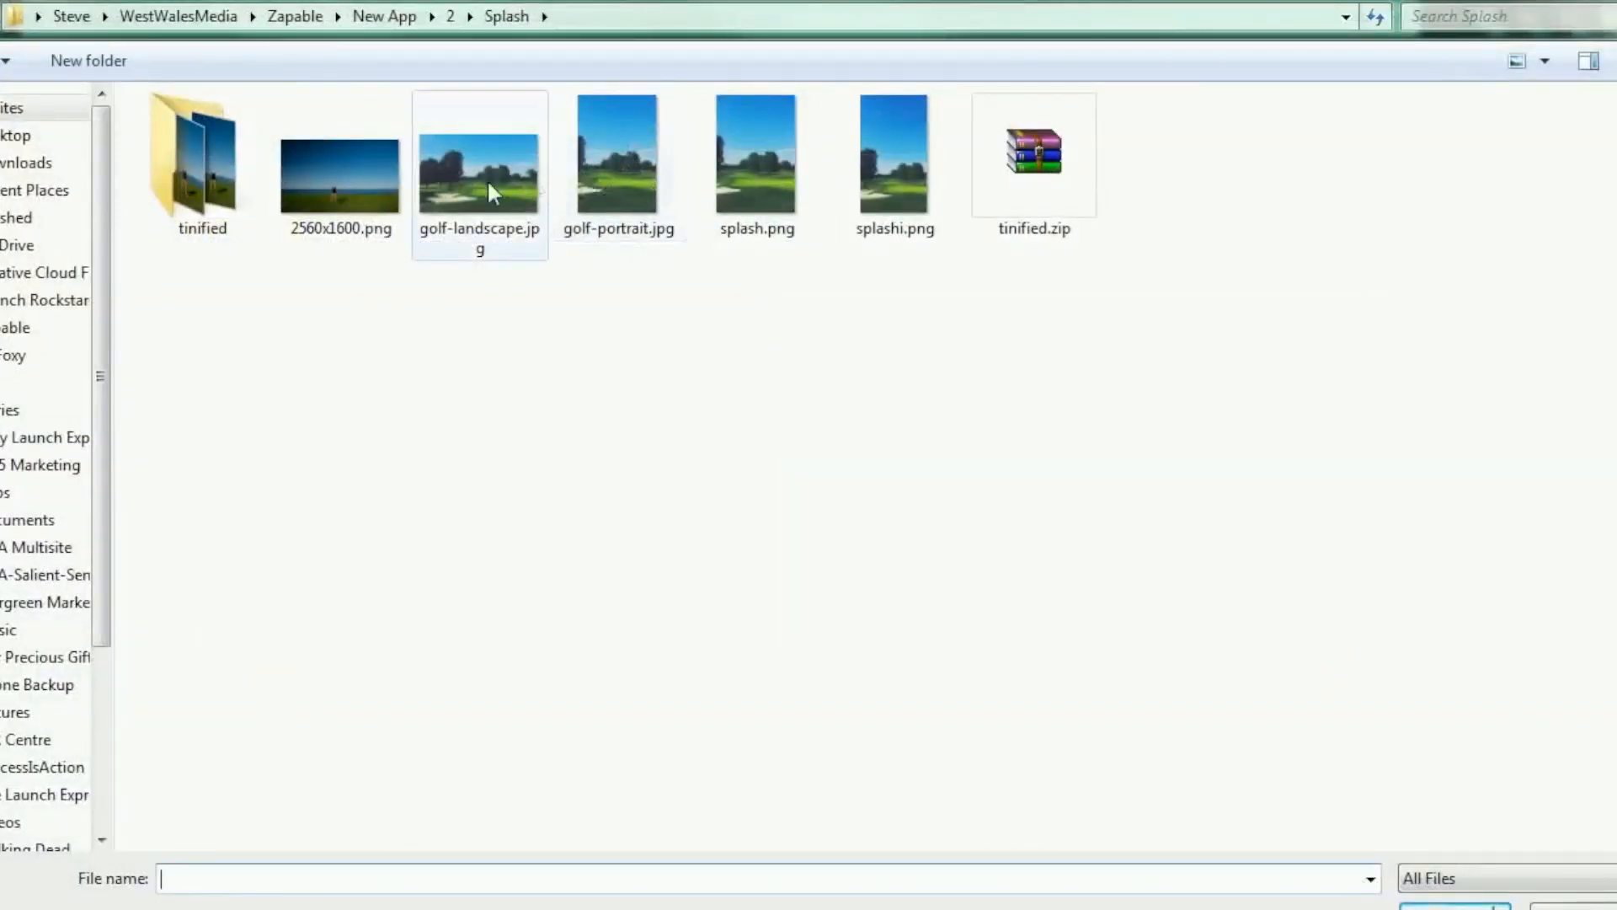
{"action": "left_click", "coordinate": [488, 207]}
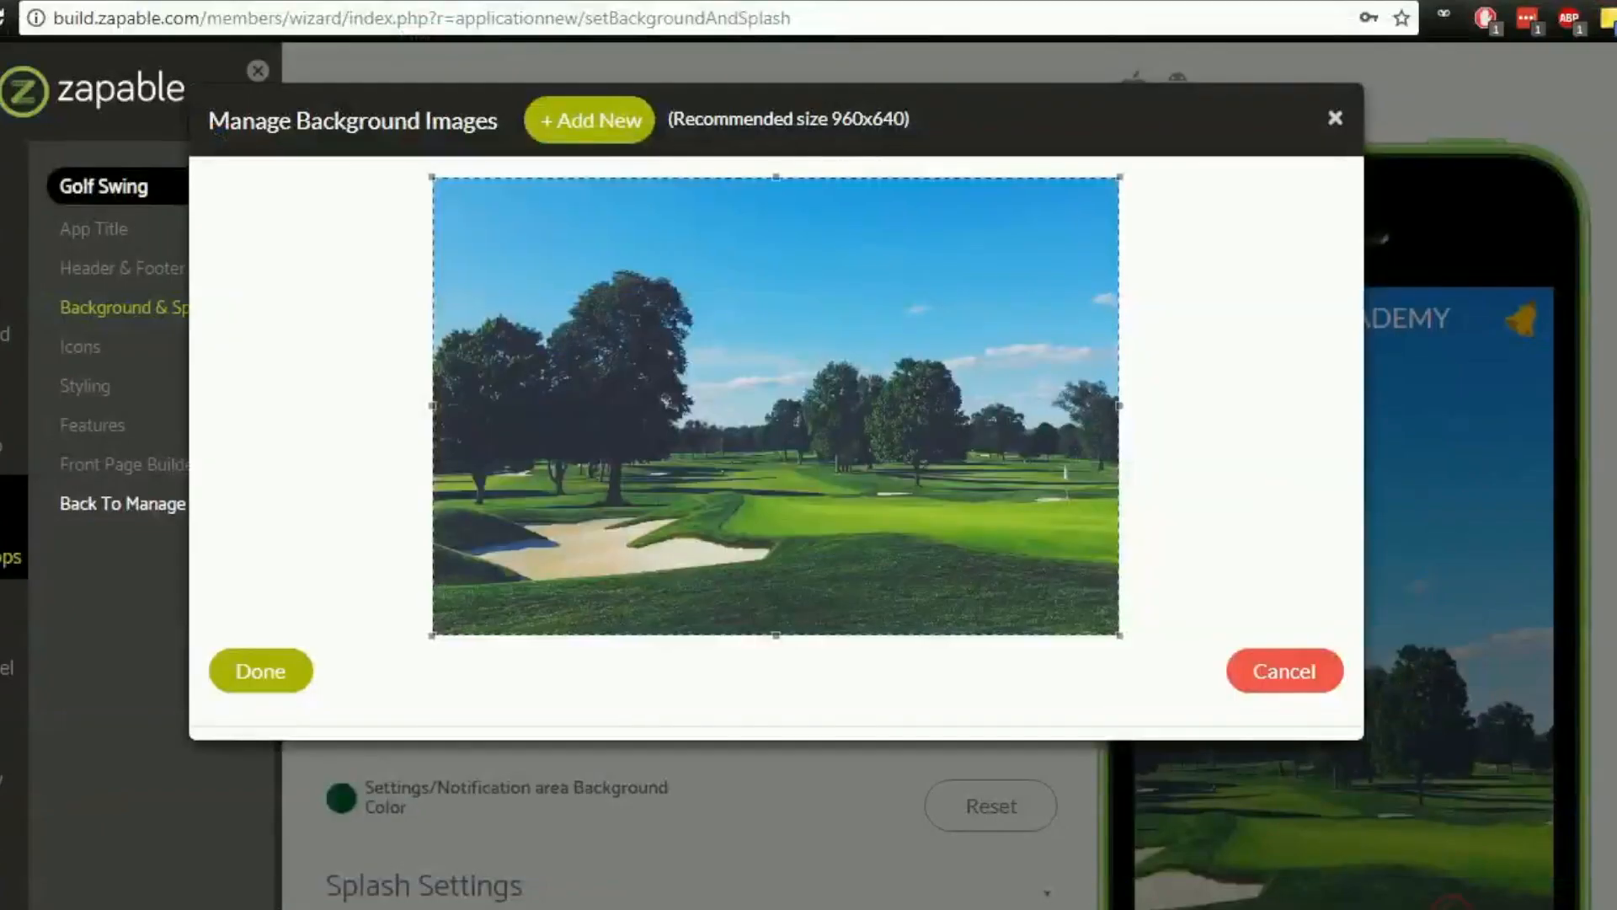
{"action": "left_click", "coordinate": [281, 677]}
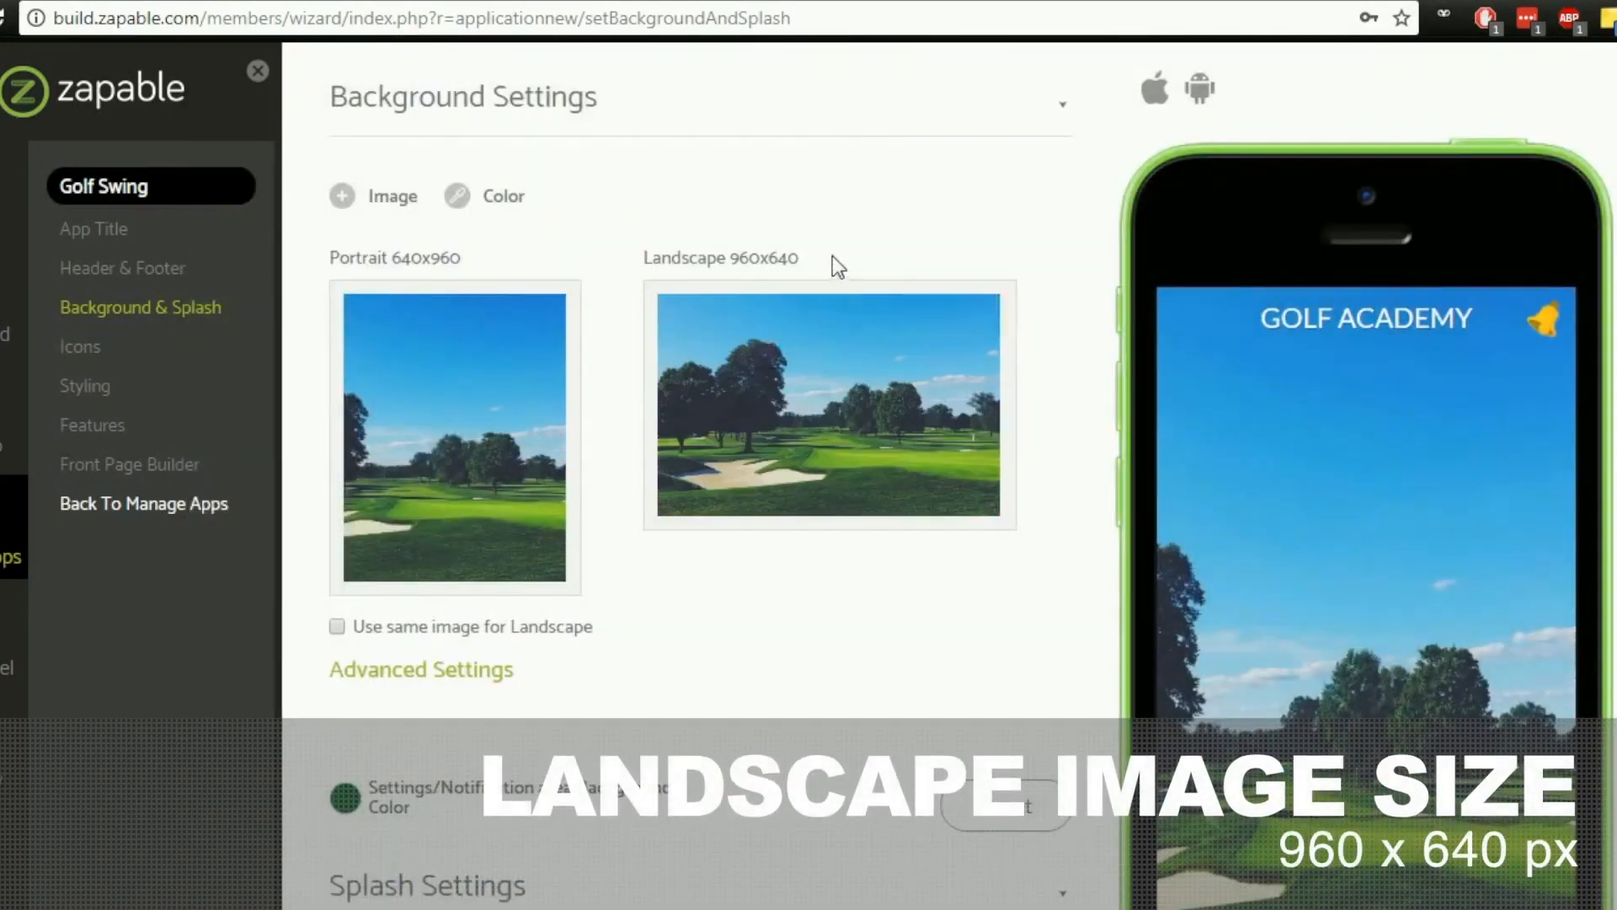
{"action": "left_click_drag", "start_coordinate": [800, 261], "coordinate": [651, 268]}
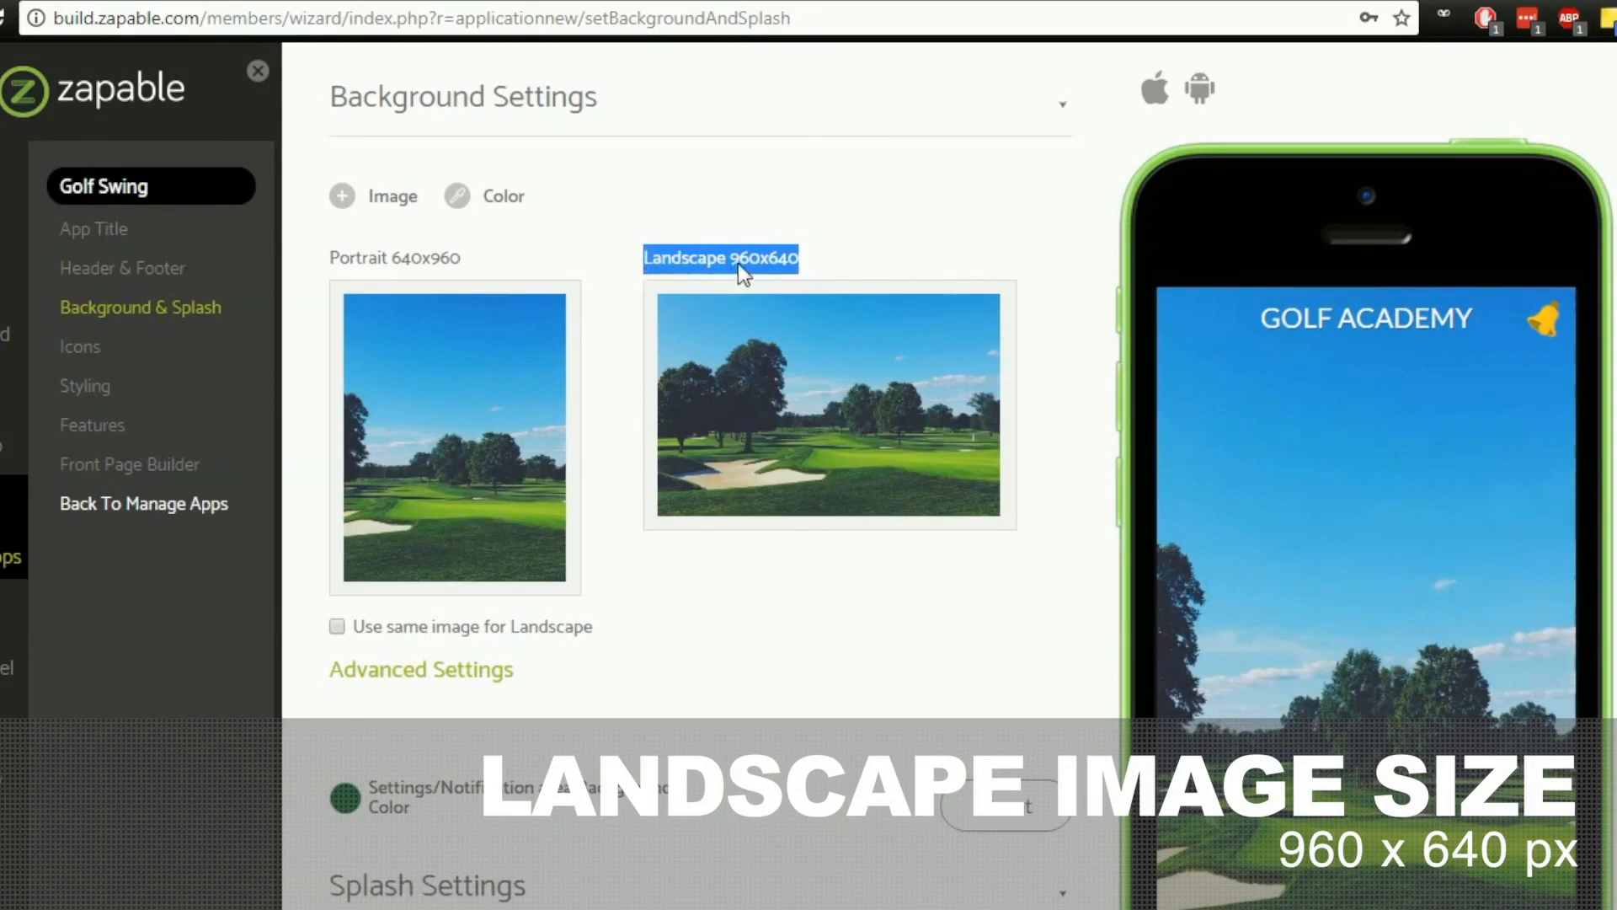
{"action": "left_click", "coordinate": [832, 235]}
{"action": "mouse_move", "coordinate": [897, 459]}
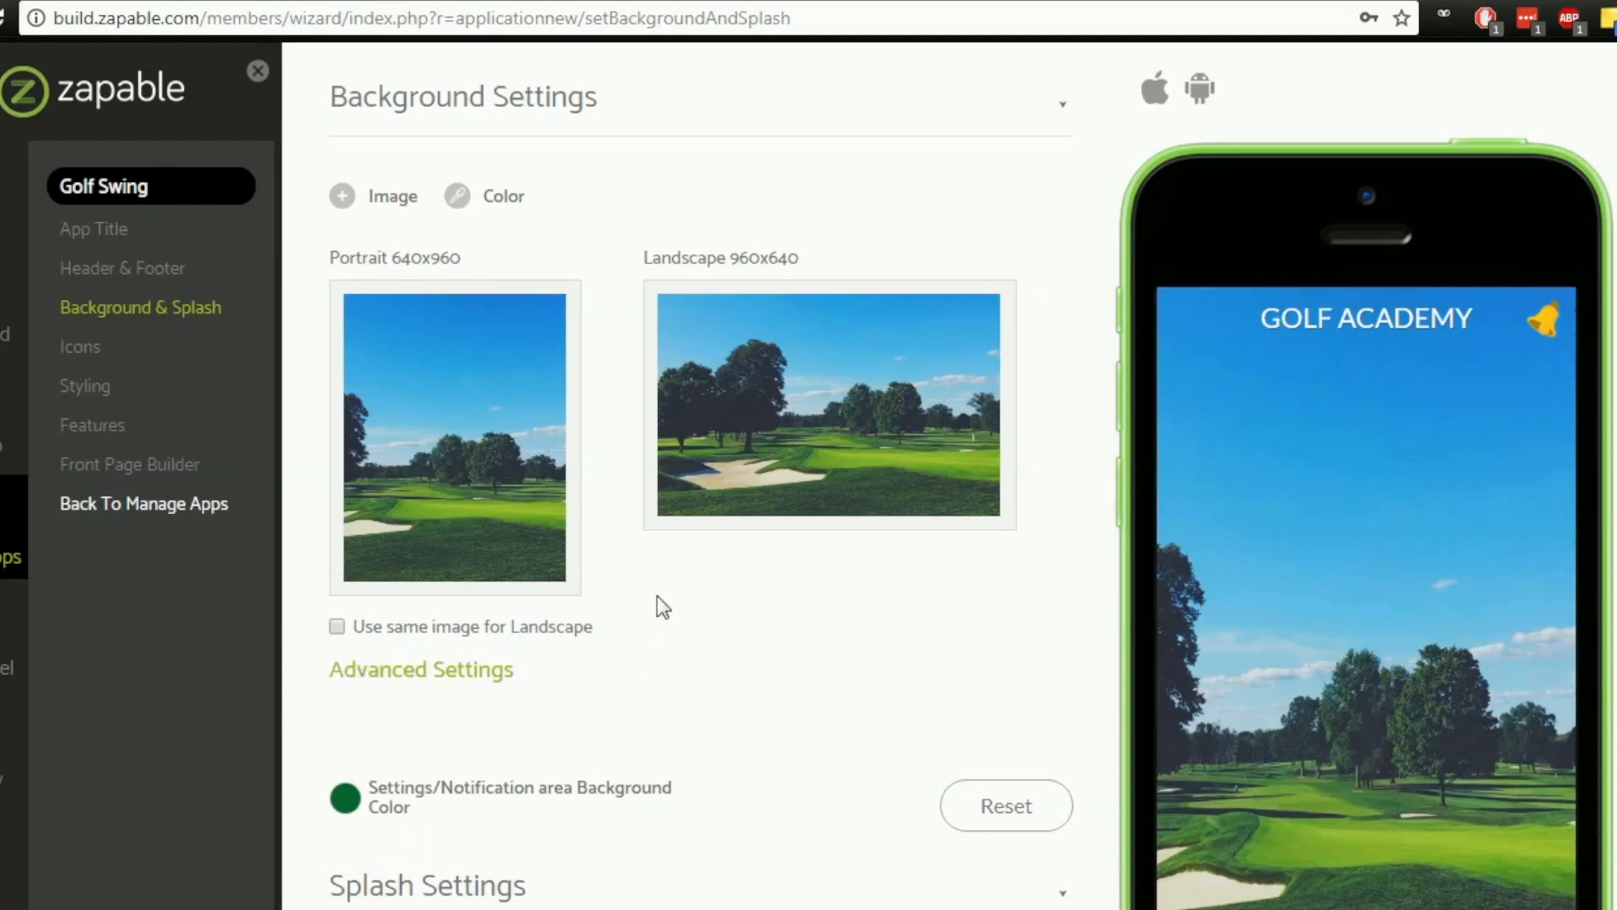
{"action": "scroll", "coordinate": [657, 615], "scroll_direction": "down", "scroll_amount": 2}
{"action": "mouse_move", "coordinate": [566, 421]}
{"action": "scroll", "coordinate": [558, 392], "scroll_direction": "down", "scroll_amount": 3}
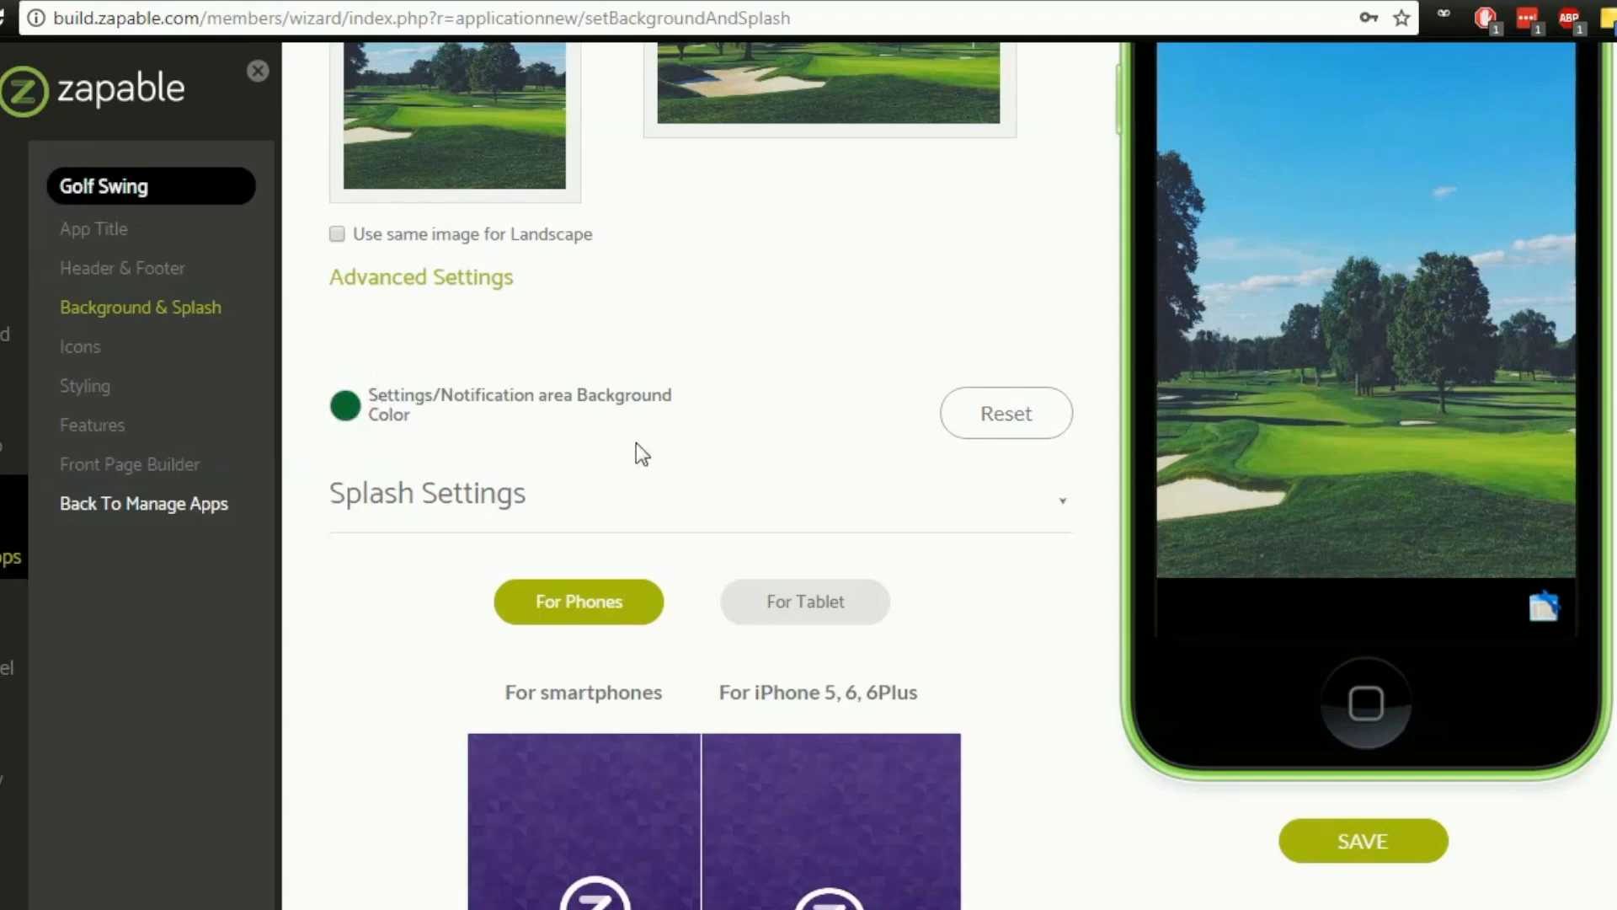
Save the app's background images and expand the Splash Settings section.
{"action": "left_click", "coordinate": [1359, 842]}
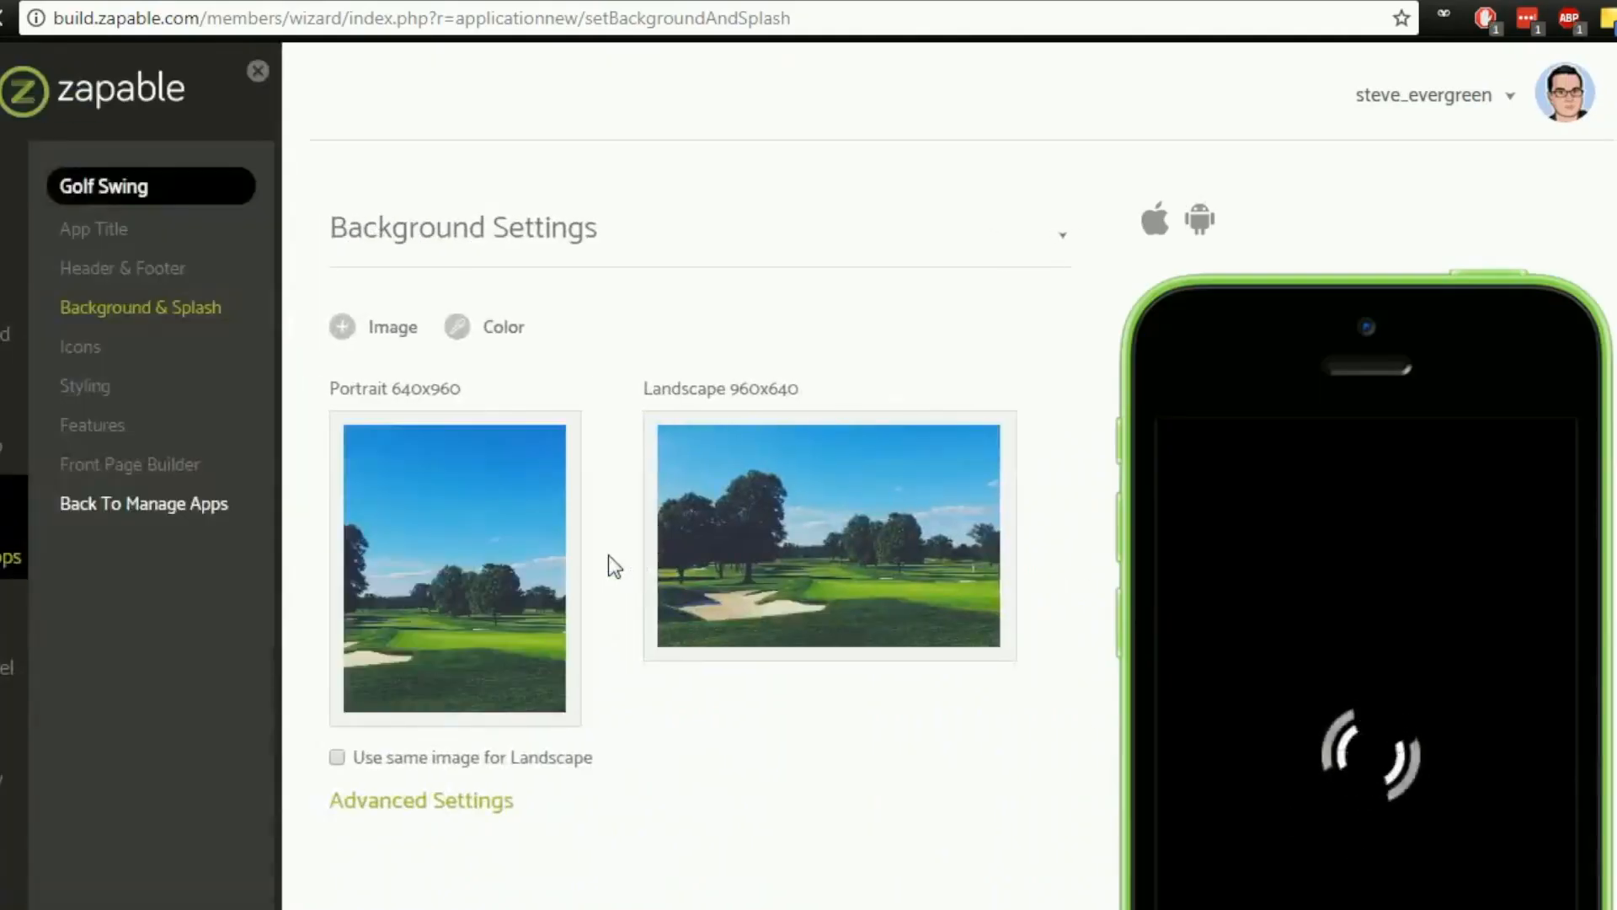
{"action": "scroll", "coordinate": [716, 606], "scroll_direction": "down", "scroll_amount": 5}
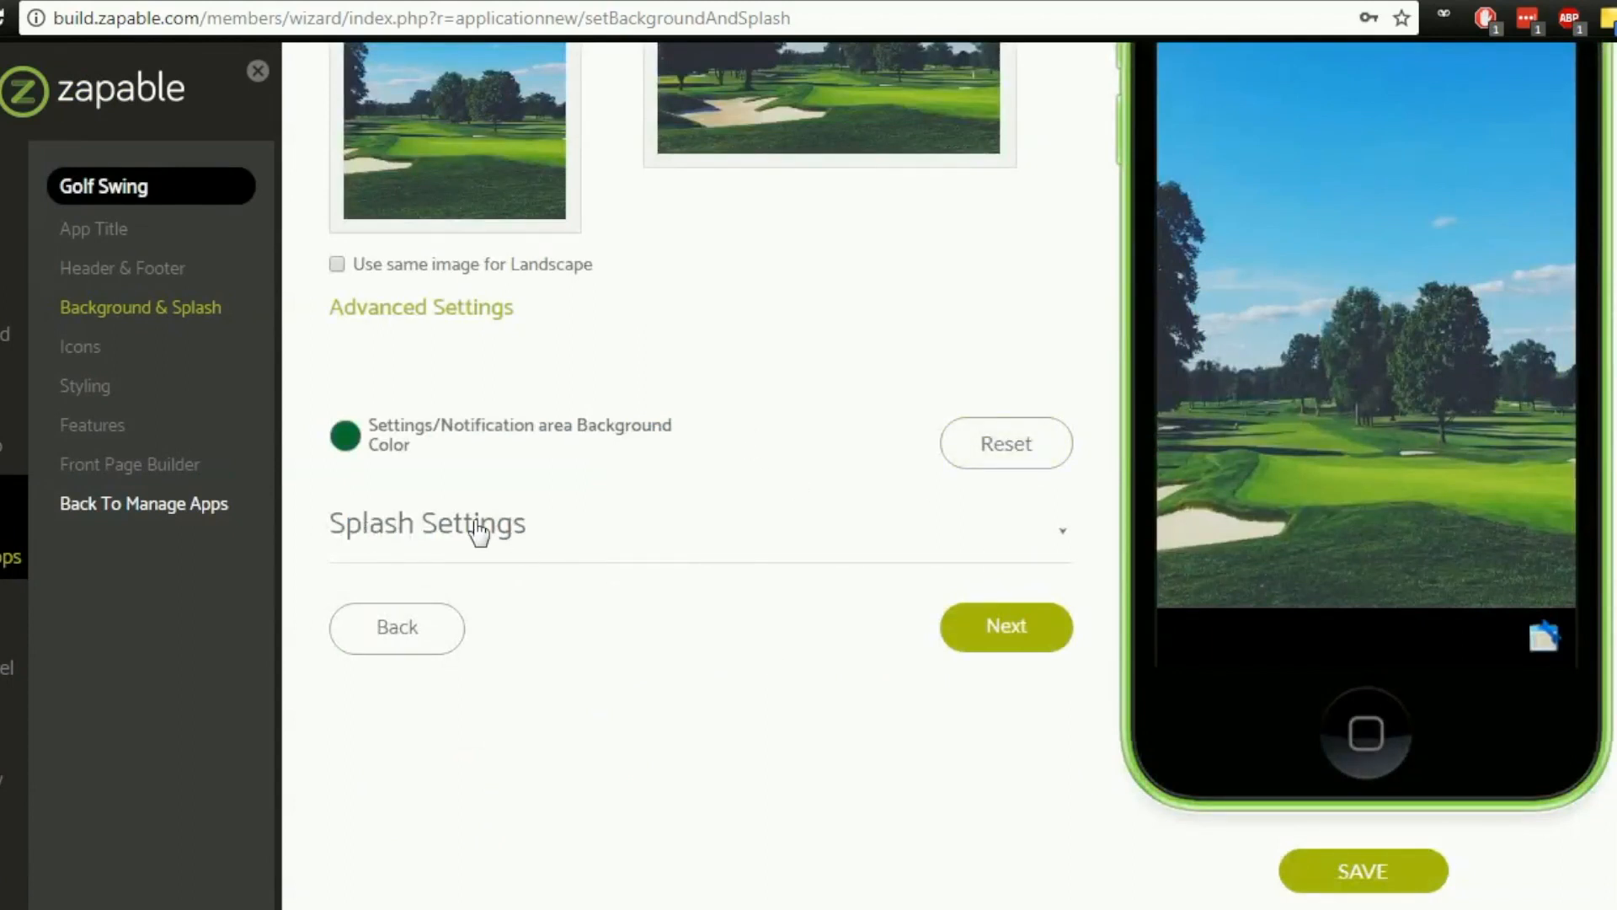
{"action": "left_click", "coordinate": [520, 523]}
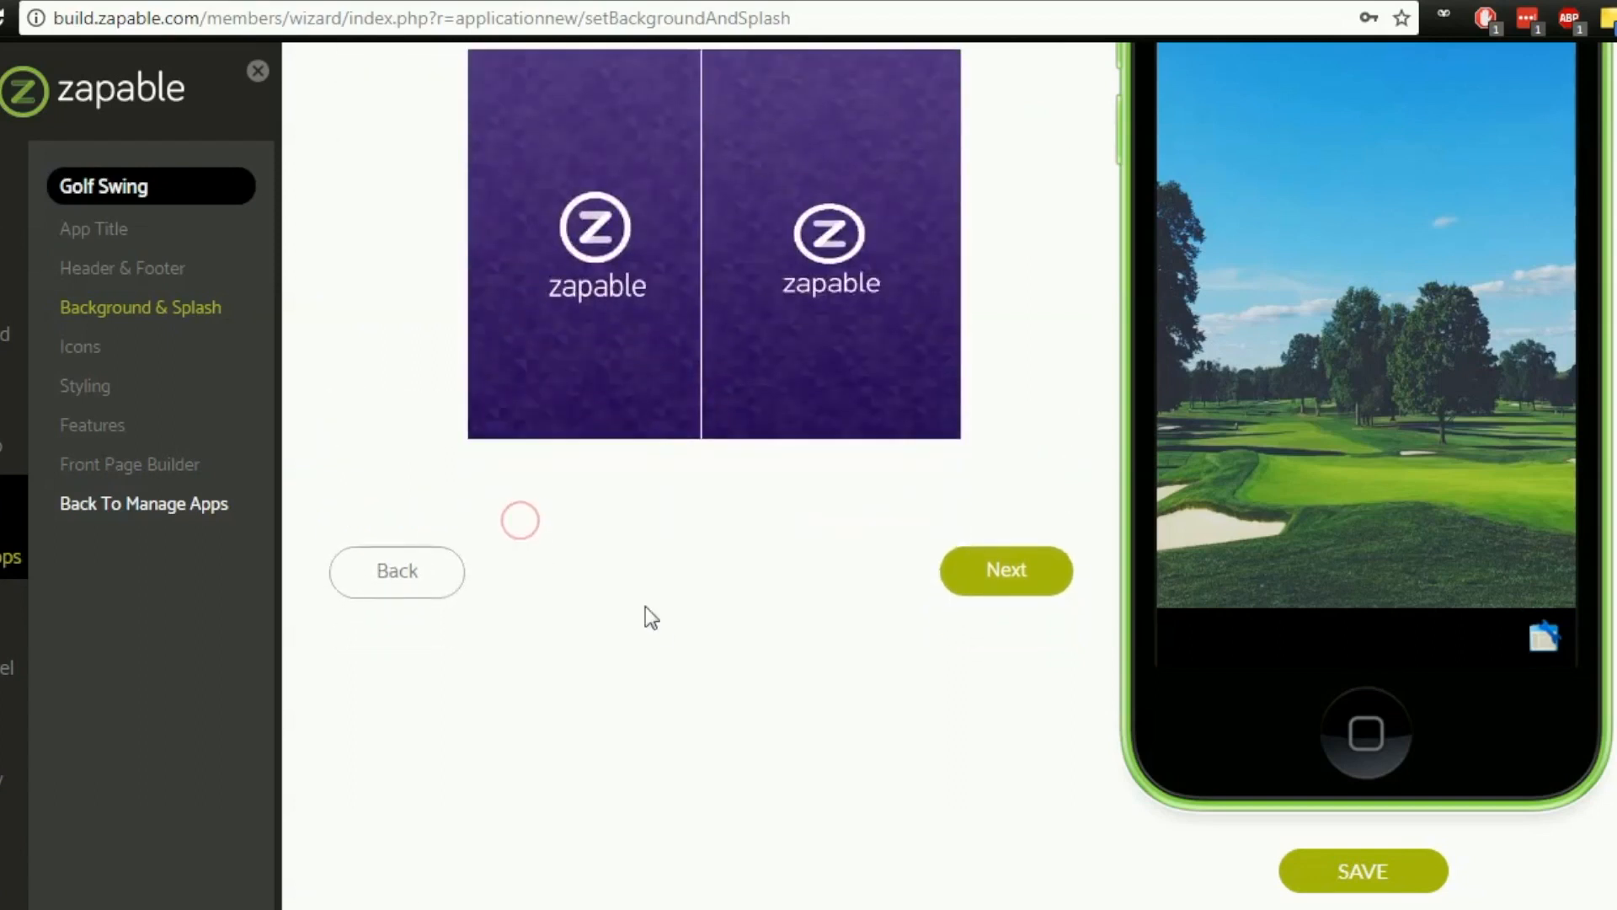
{"action": "scroll", "coordinate": [658, 621], "scroll_direction": "up", "scroll_amount": 5}
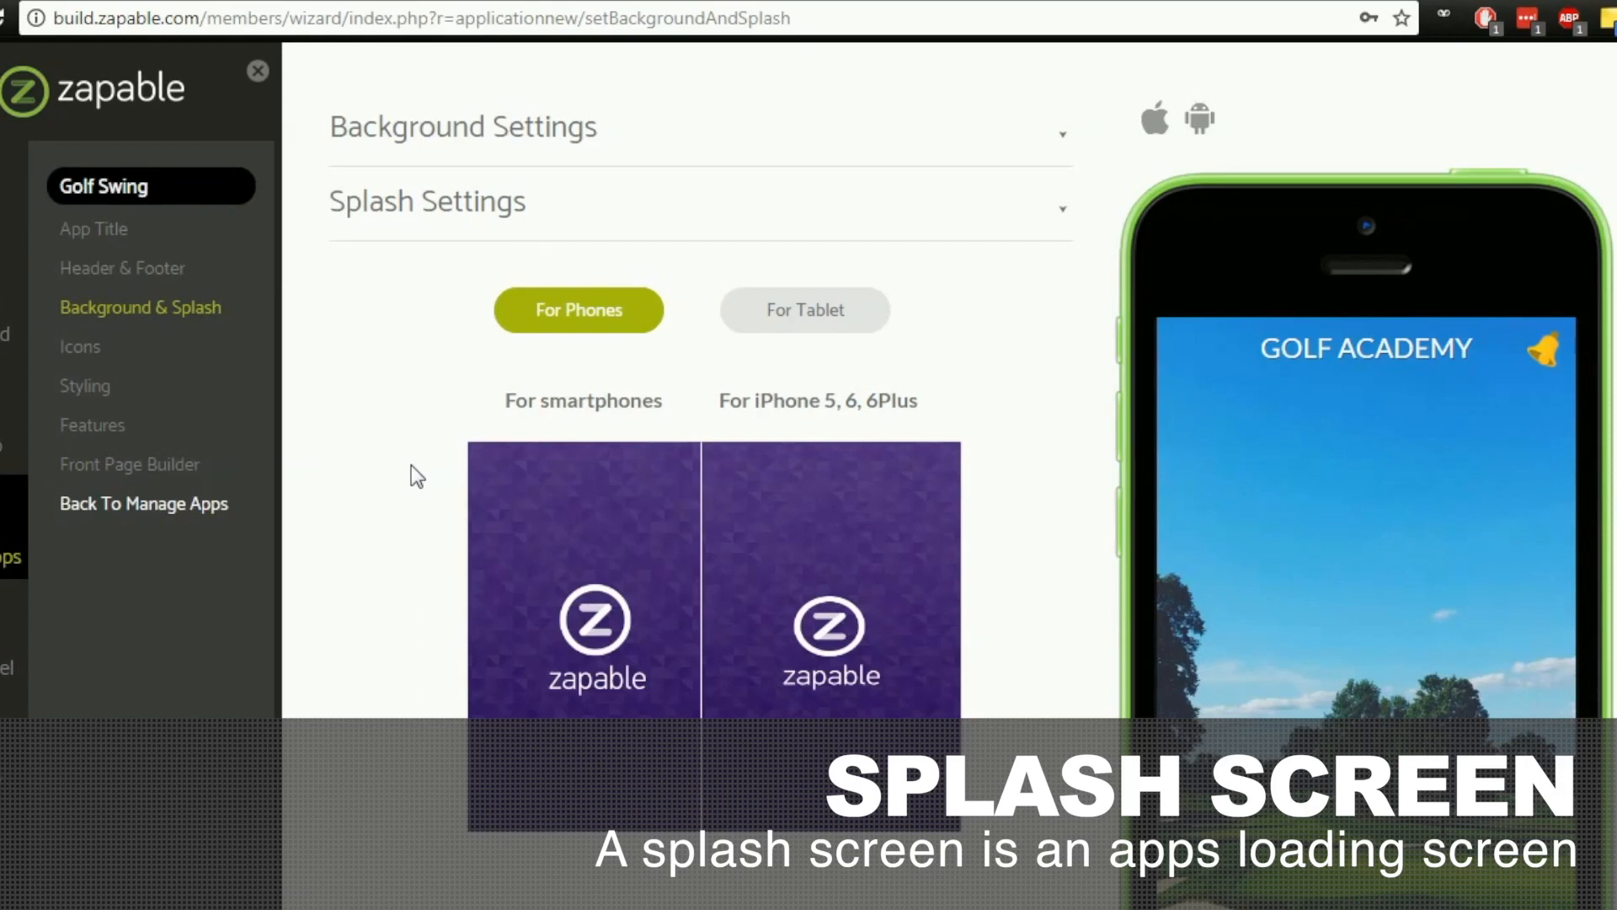
Check the required splash image dimensions for smartphones and for the iPad among the tablet splash screens.
{"action": "mouse_move", "coordinate": [509, 533]}
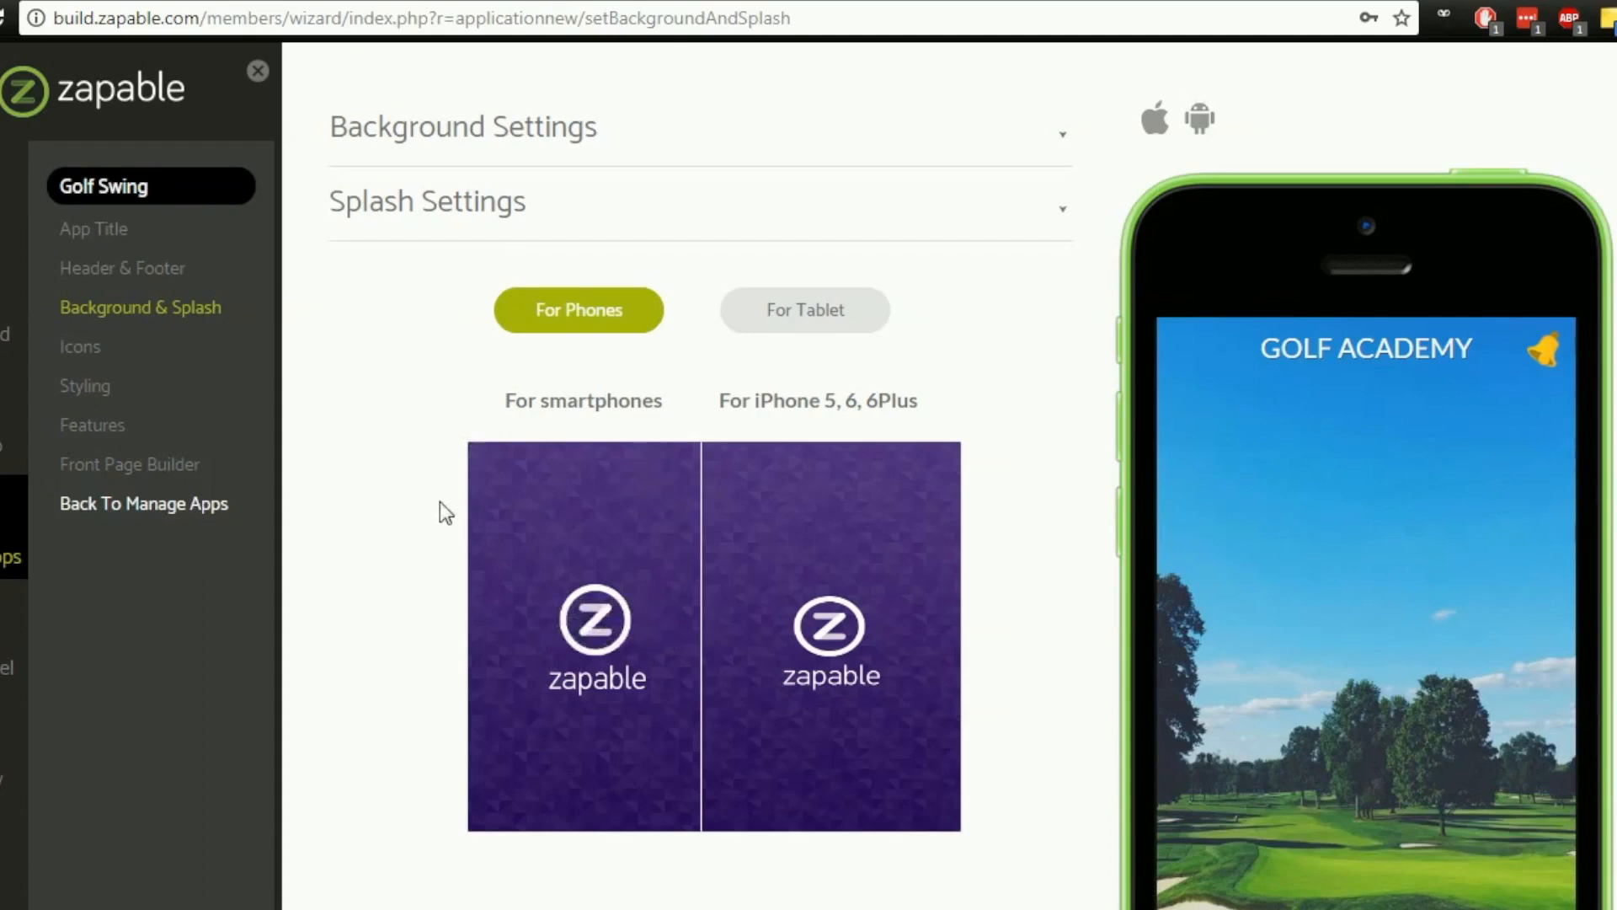
{"action": "mouse_move", "coordinate": [538, 560]}
{"action": "left_click", "coordinate": [784, 322]}
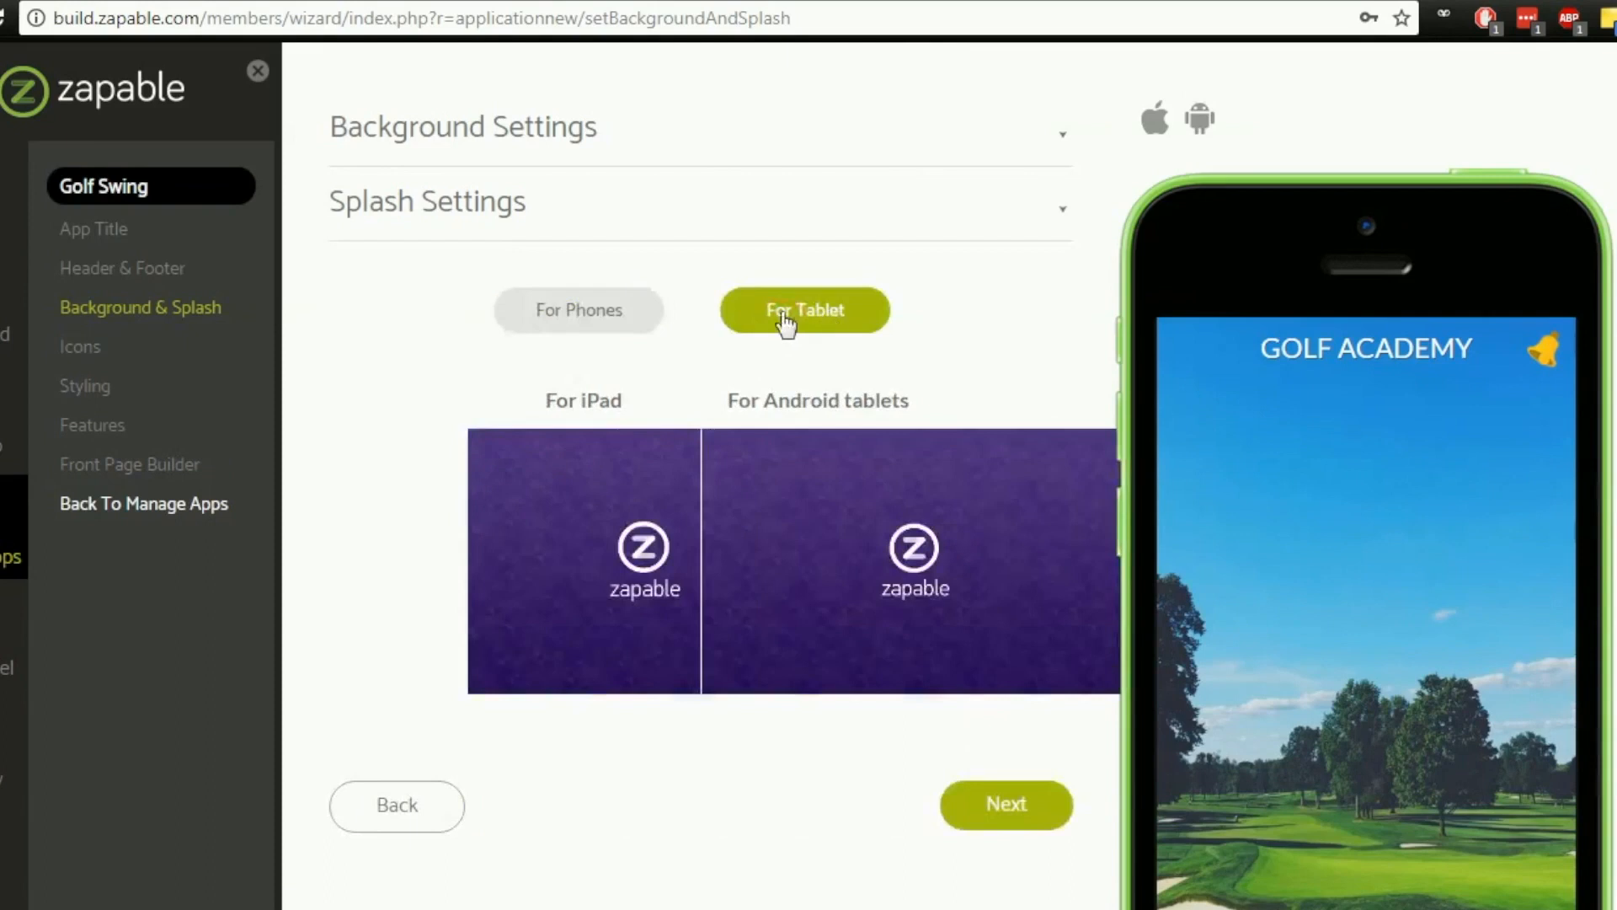
{"action": "mouse_move", "coordinate": [627, 539]}
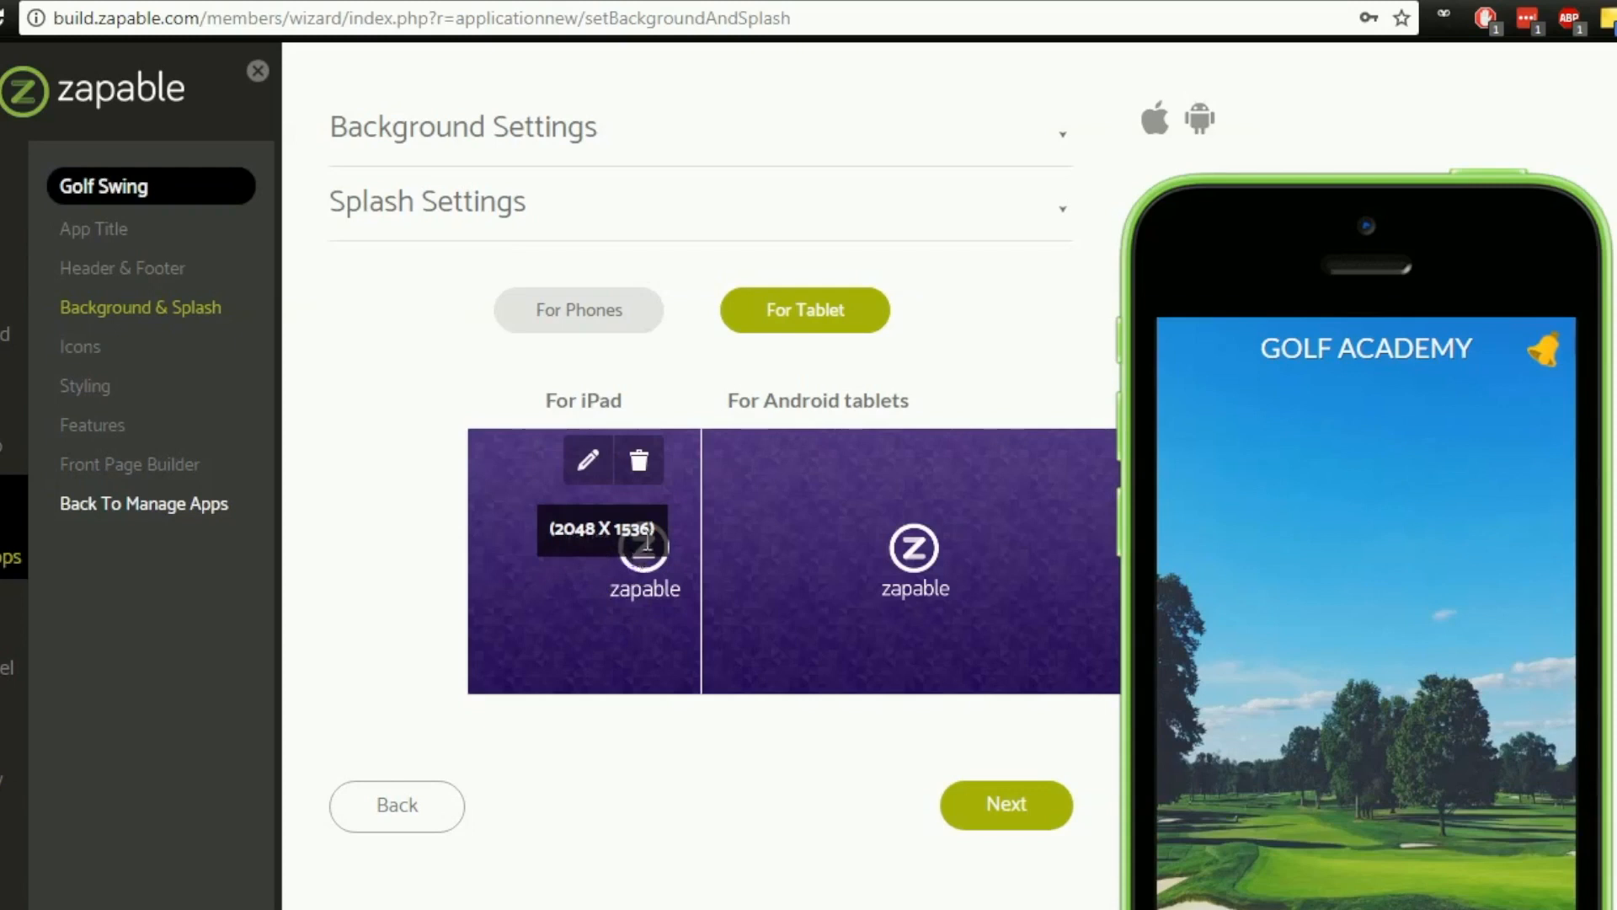
{"action": "mouse_move", "coordinate": [754, 455]}
{"action": "mouse_move", "coordinate": [657, 584]}
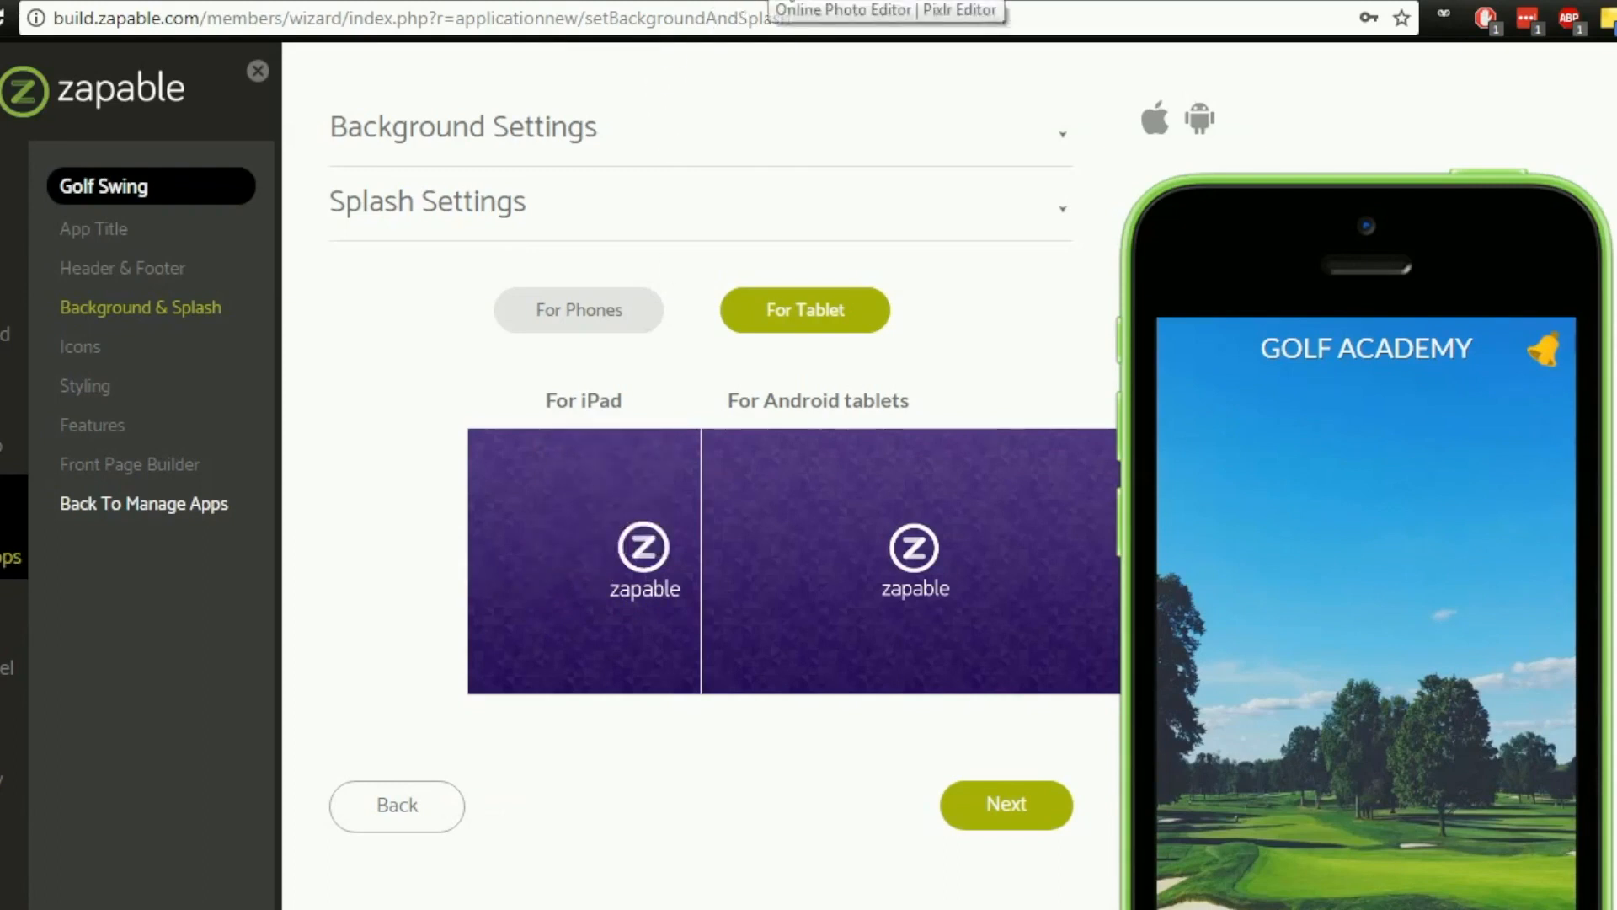
Look at the Pixlr Editor, Canva and TinyPNG sites, check the compression savings on the splash images, and return to the Zapable app builder.
{"action": "left_click", "coordinate": [792, 2]}
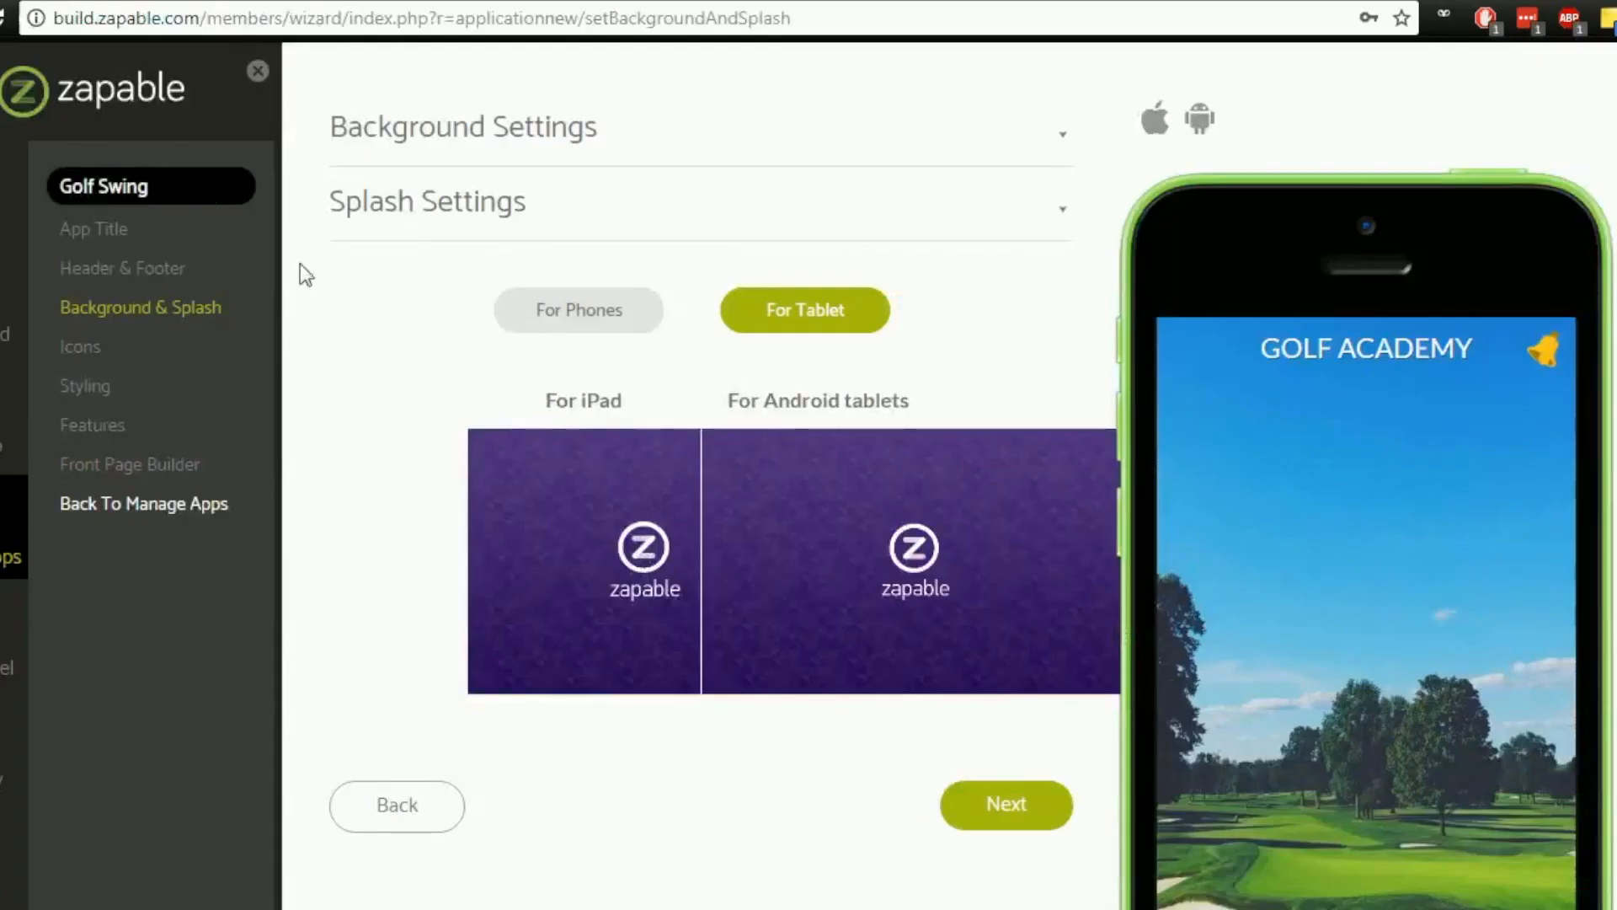
{"action": "mouse_move", "coordinate": [639, 542]}
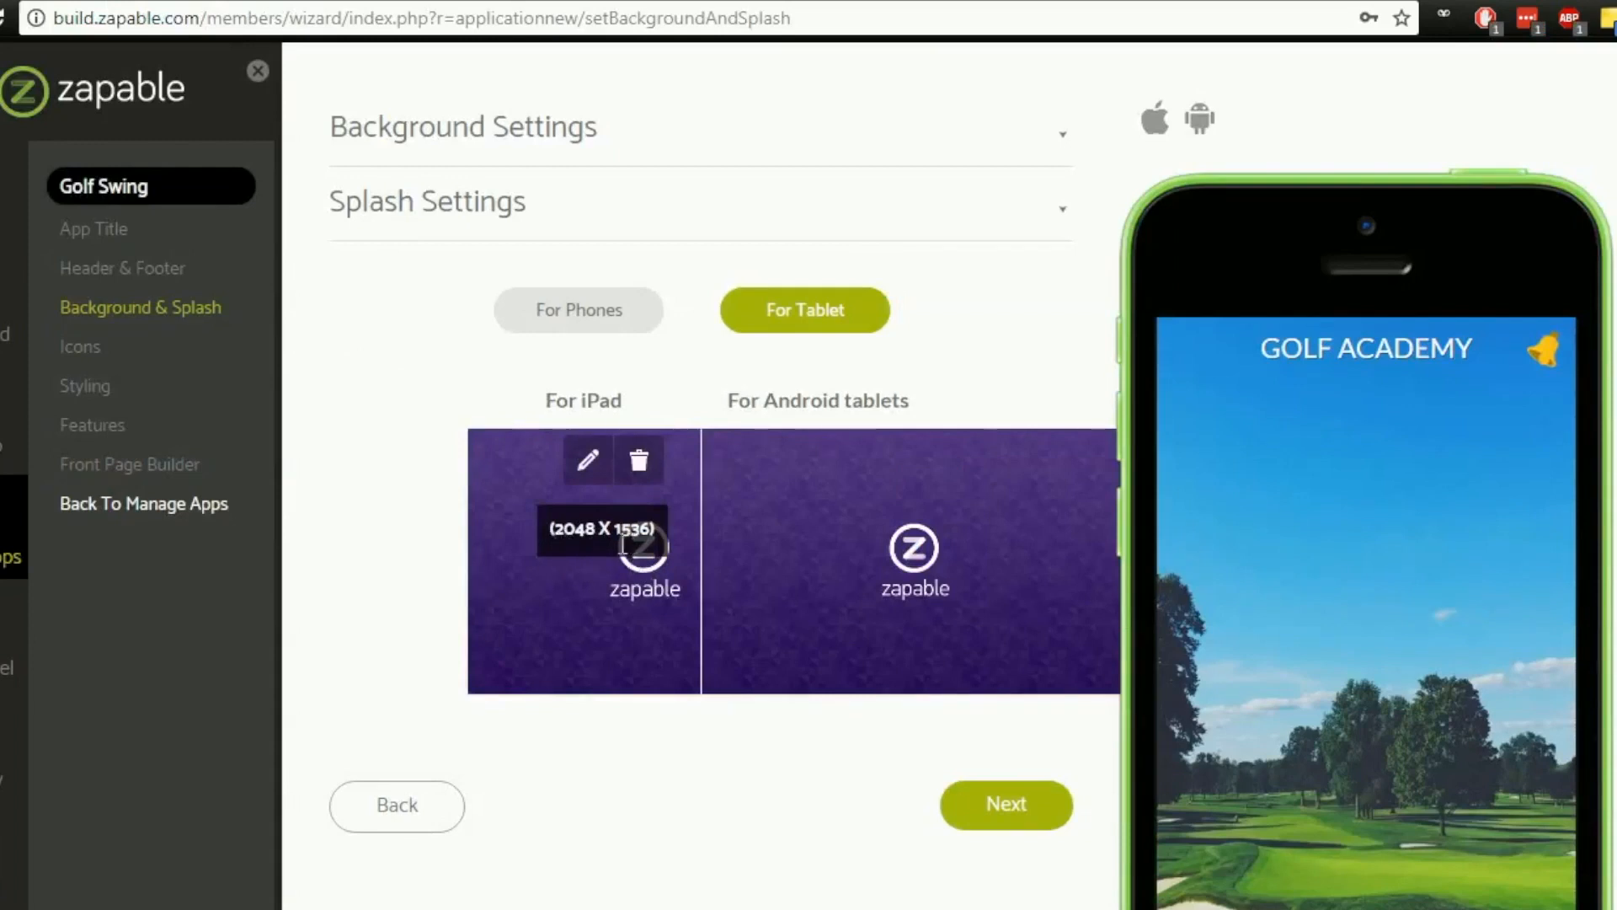
{"action": "mouse_move", "coordinate": [716, 582]}
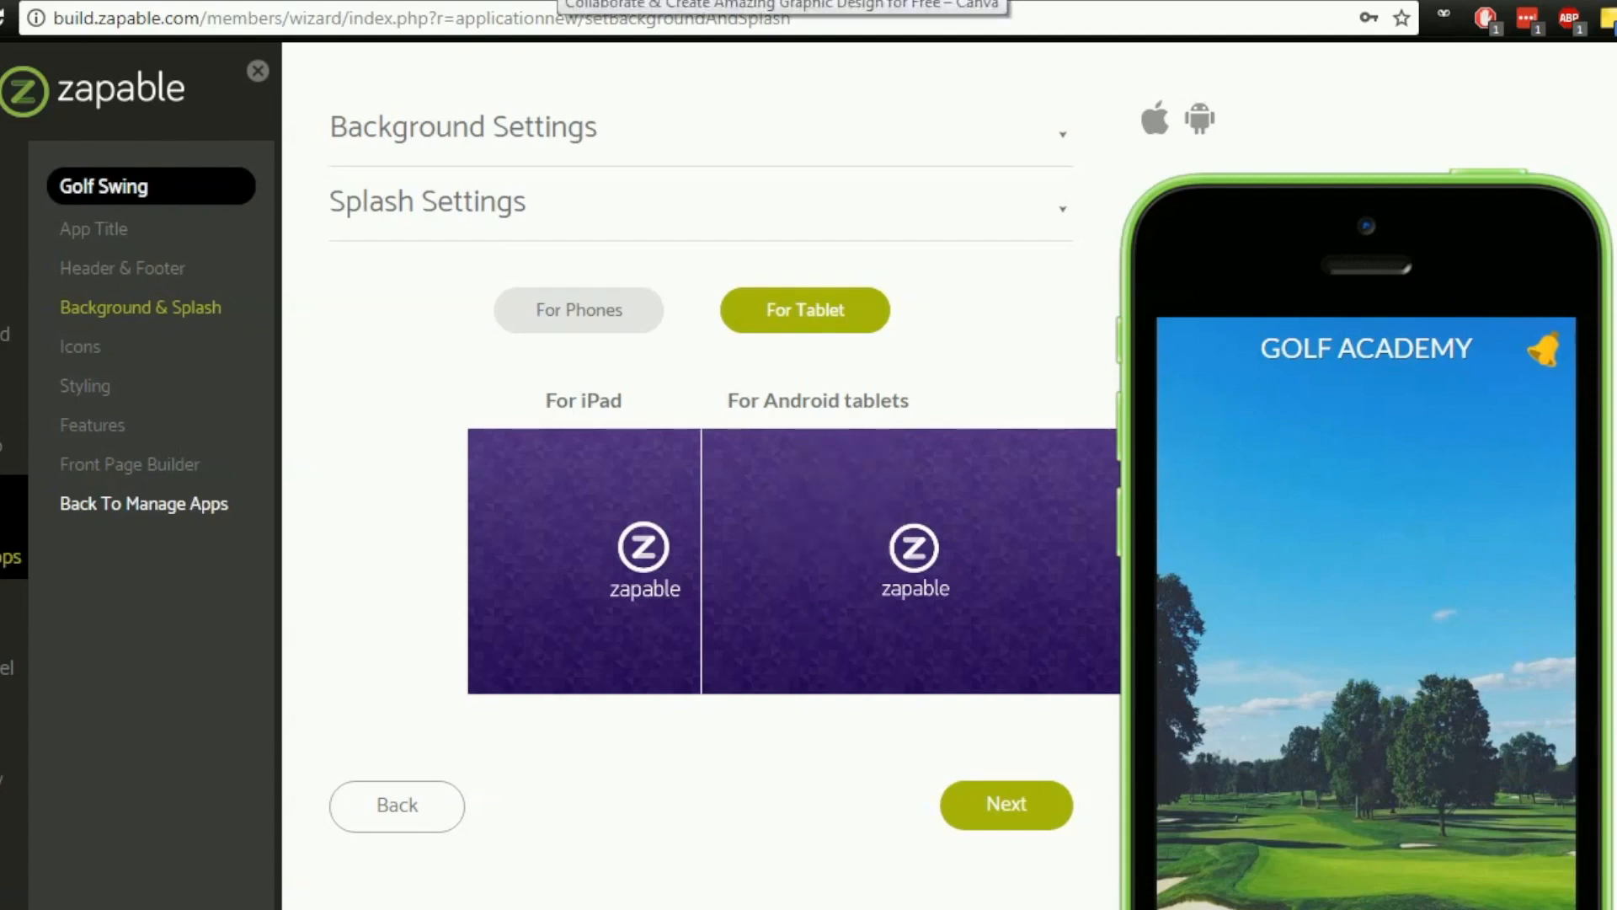
{"action": "left_click", "coordinate": [581, 2]}
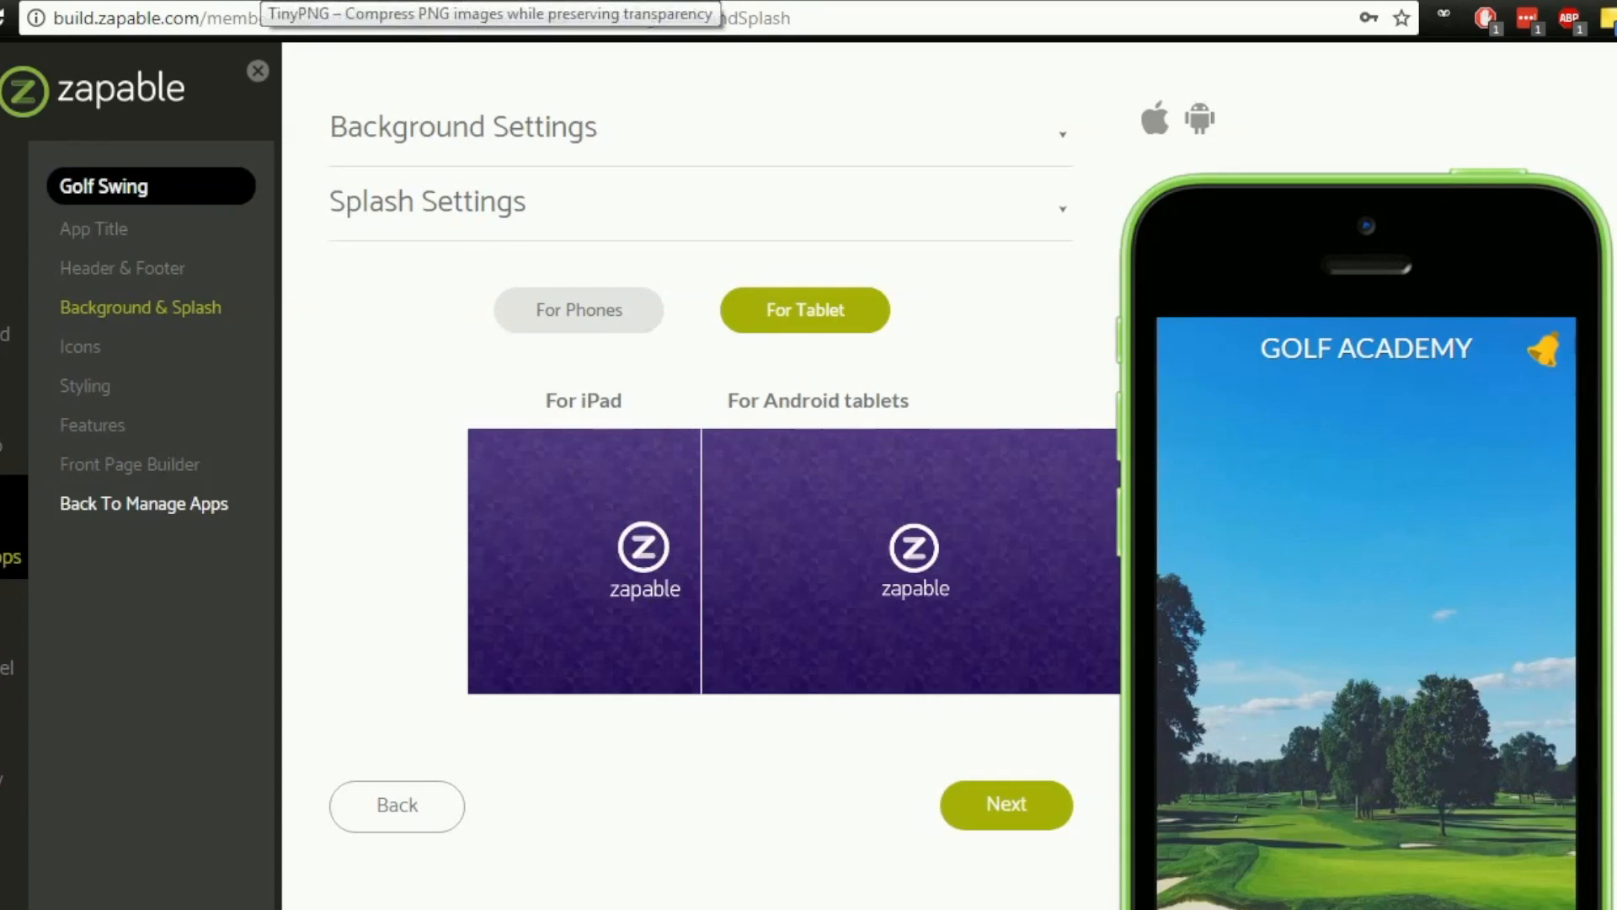
{"action": "left_click", "coordinate": [262, 1]}
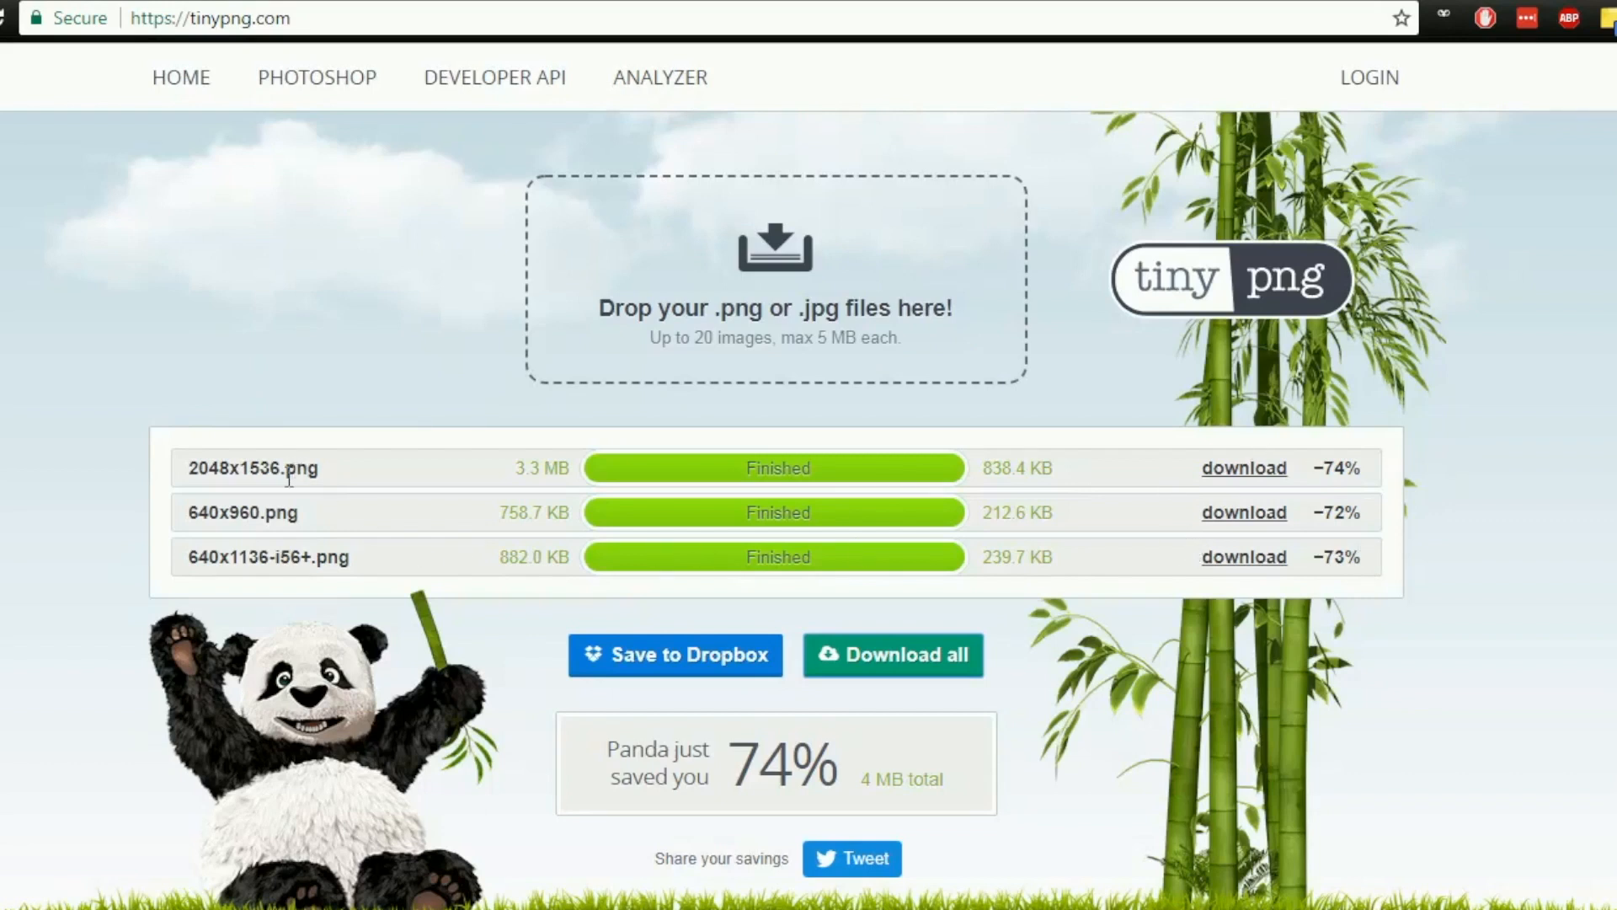
{"action": "left_click_drag", "start_coordinate": [859, 784], "coordinate": [951, 792]}
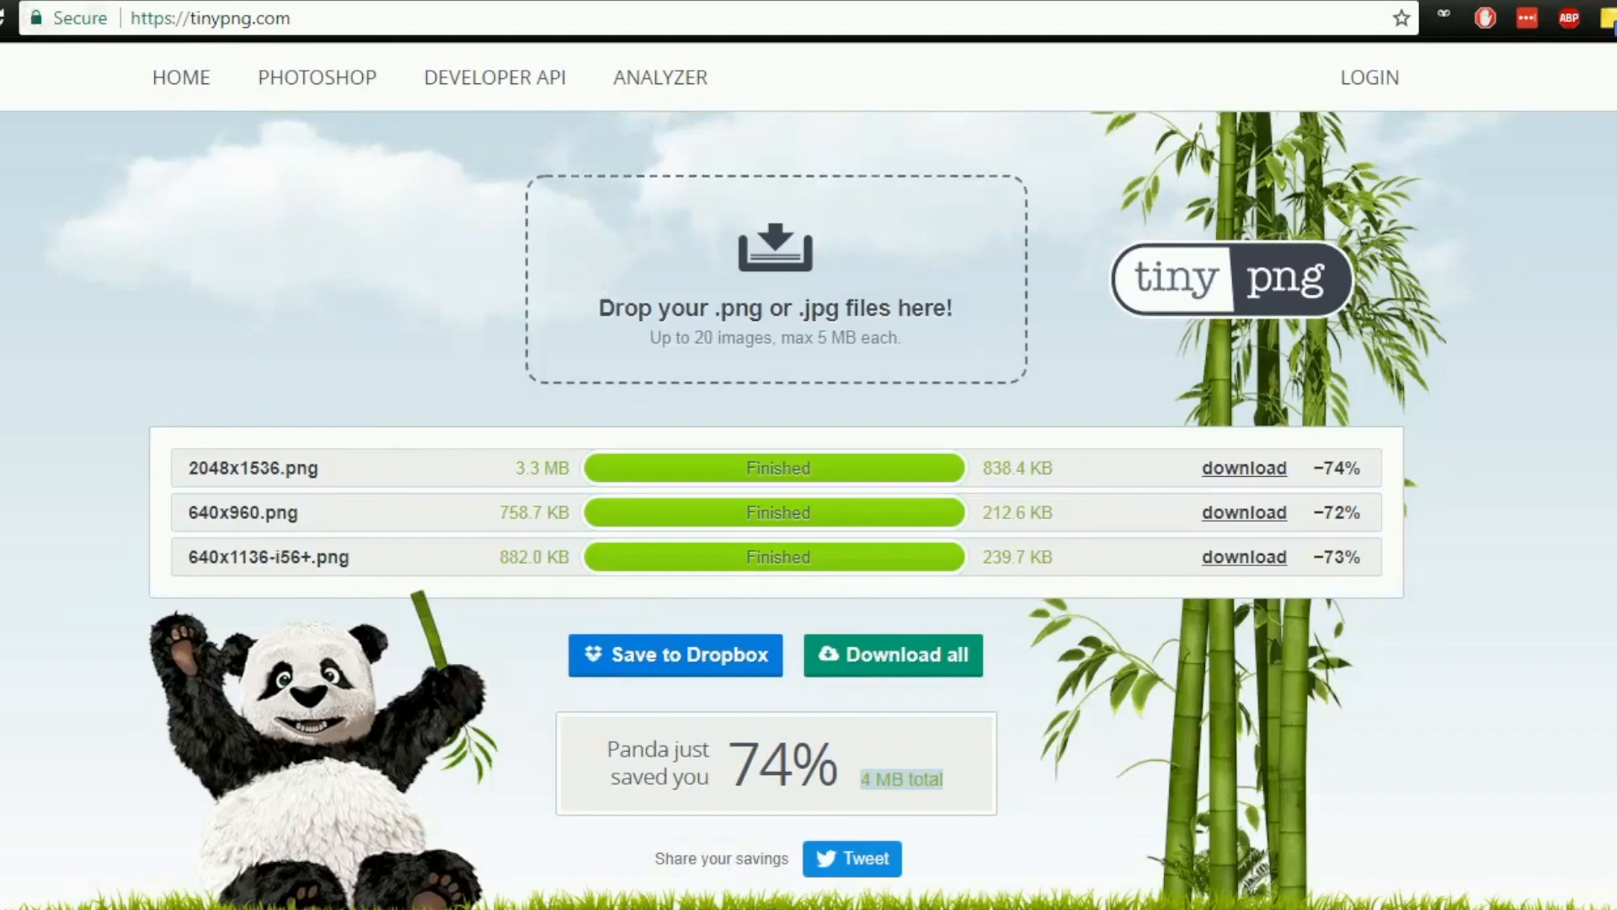
{"action": "left_click", "coordinate": [24, 1]}
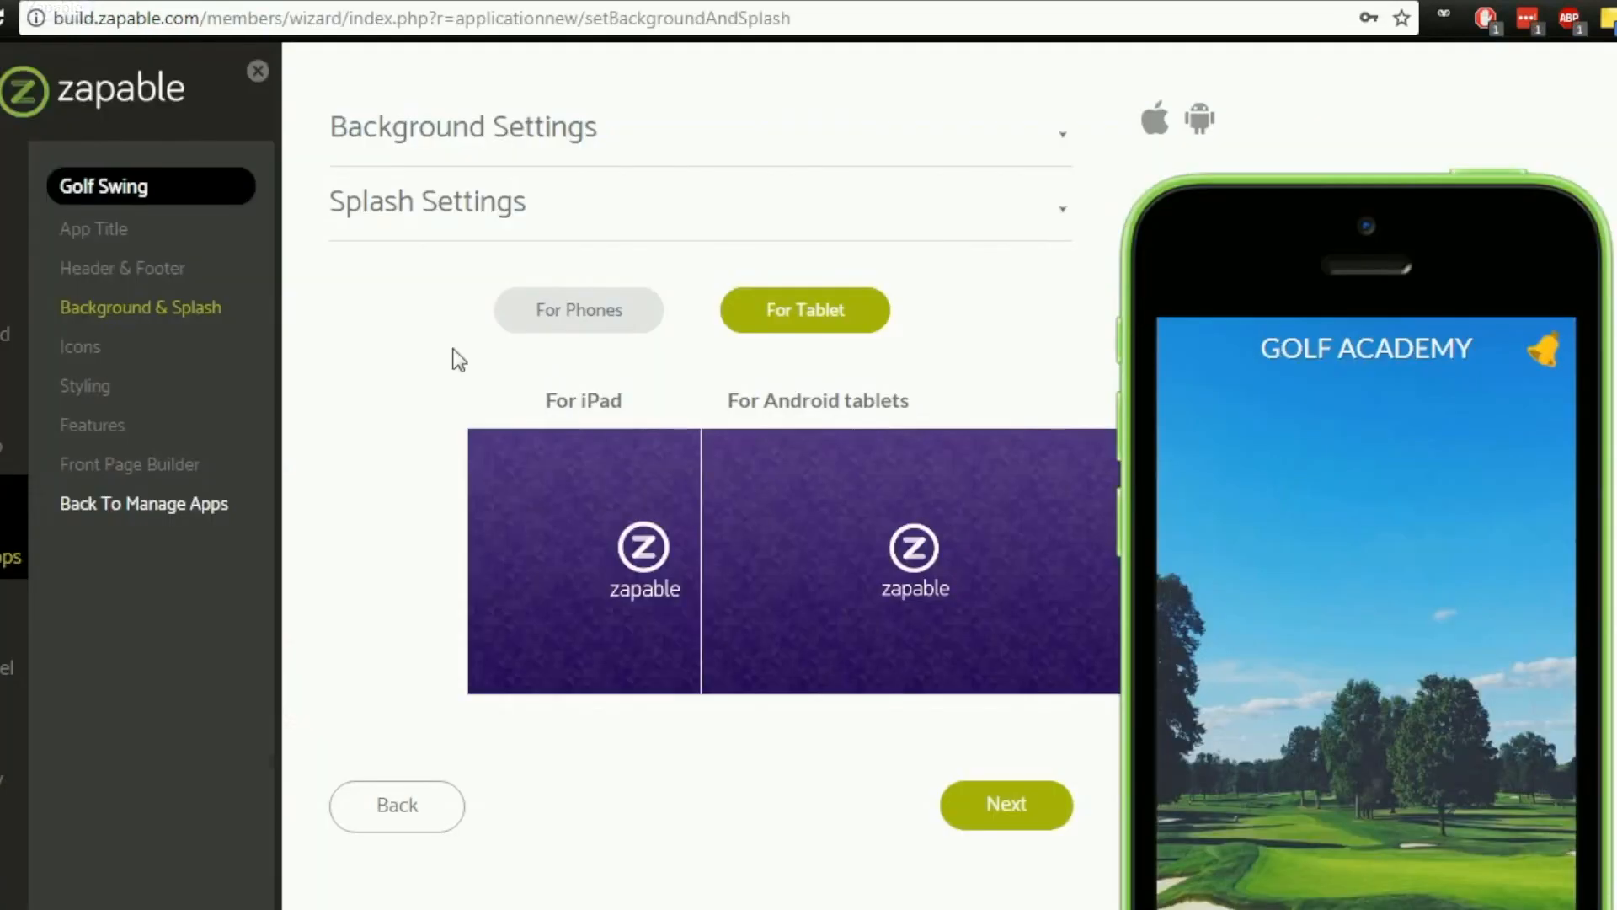
Upload 640x960.png from the tinified folder as the smartphone splash image, keeping the full image in the crop.
{"action": "left_click", "coordinate": [590, 317]}
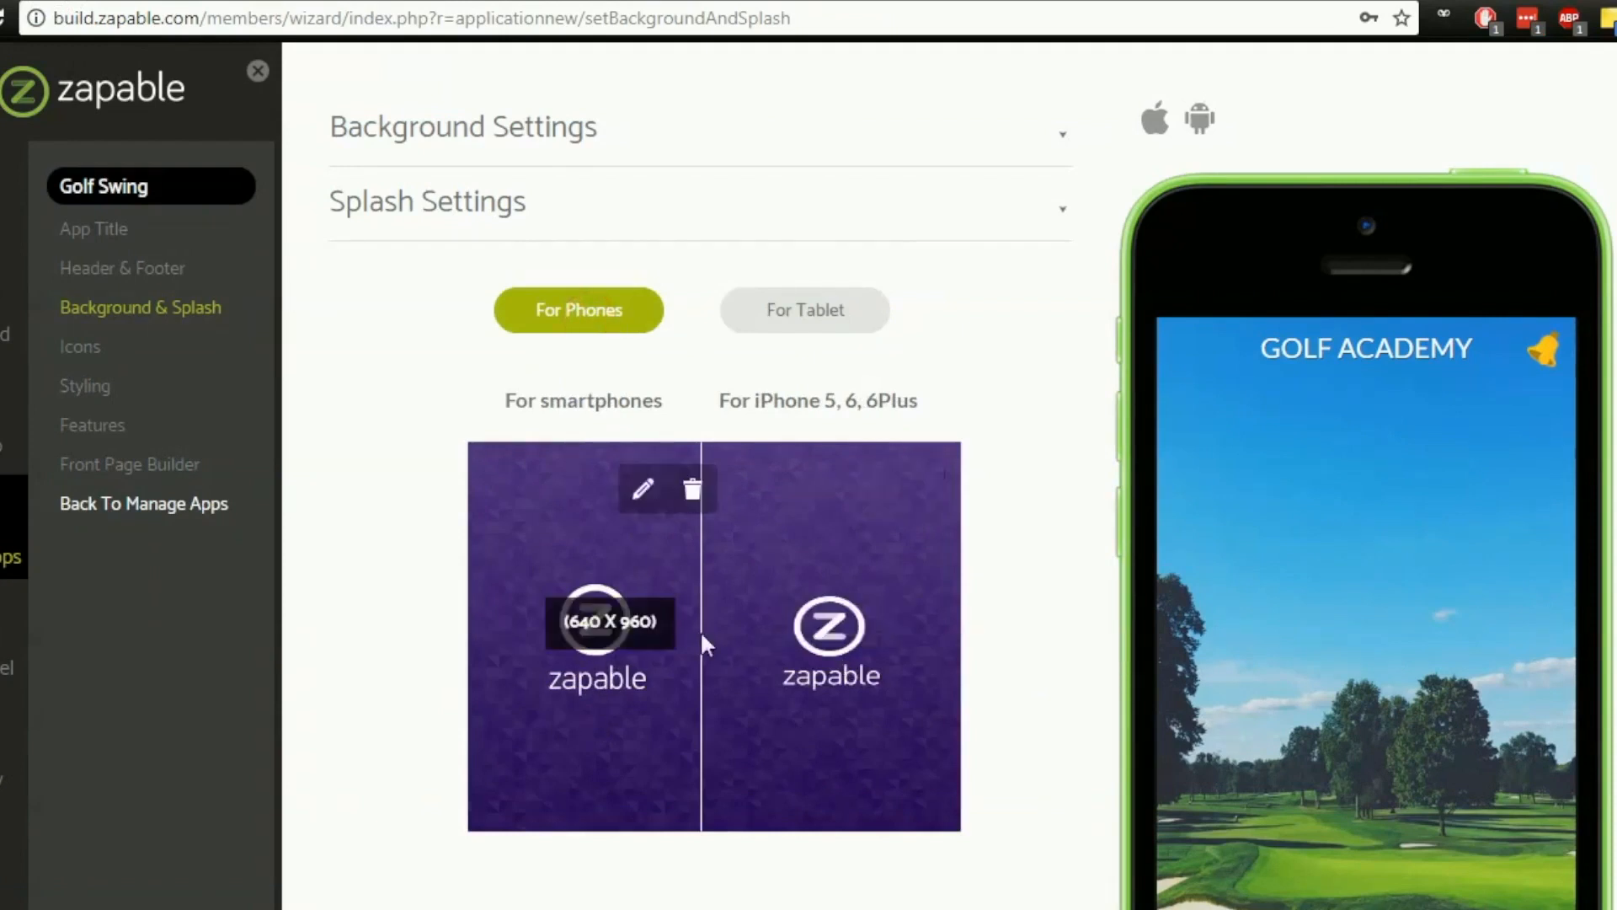
{"action": "left_click", "coordinate": [649, 496]}
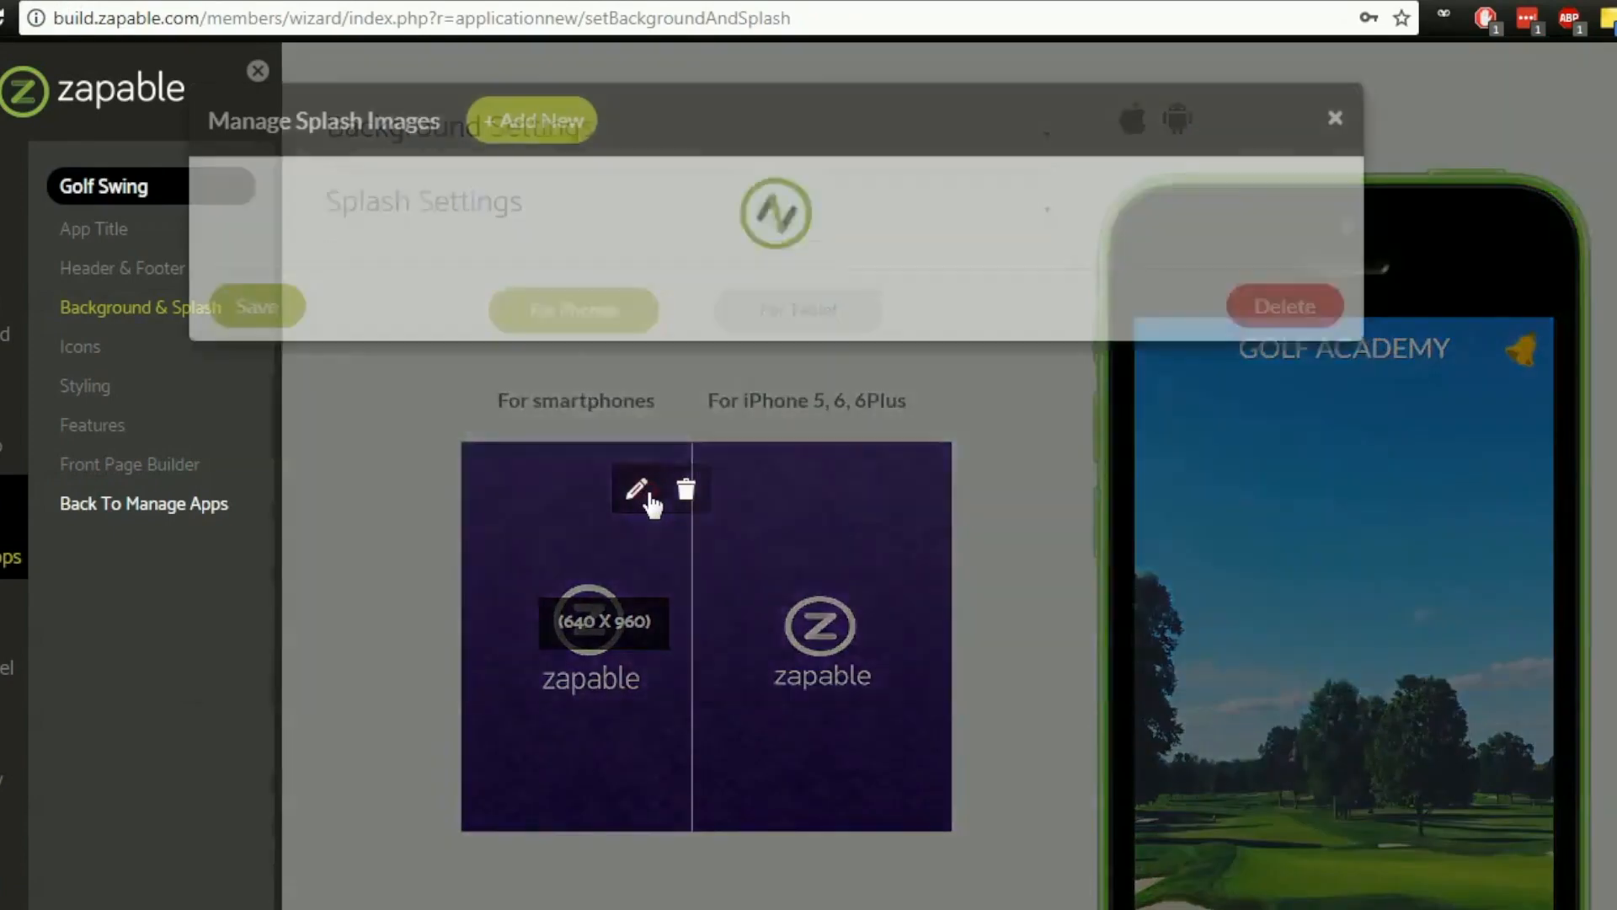
{"action": "left_click", "coordinate": [547, 134]}
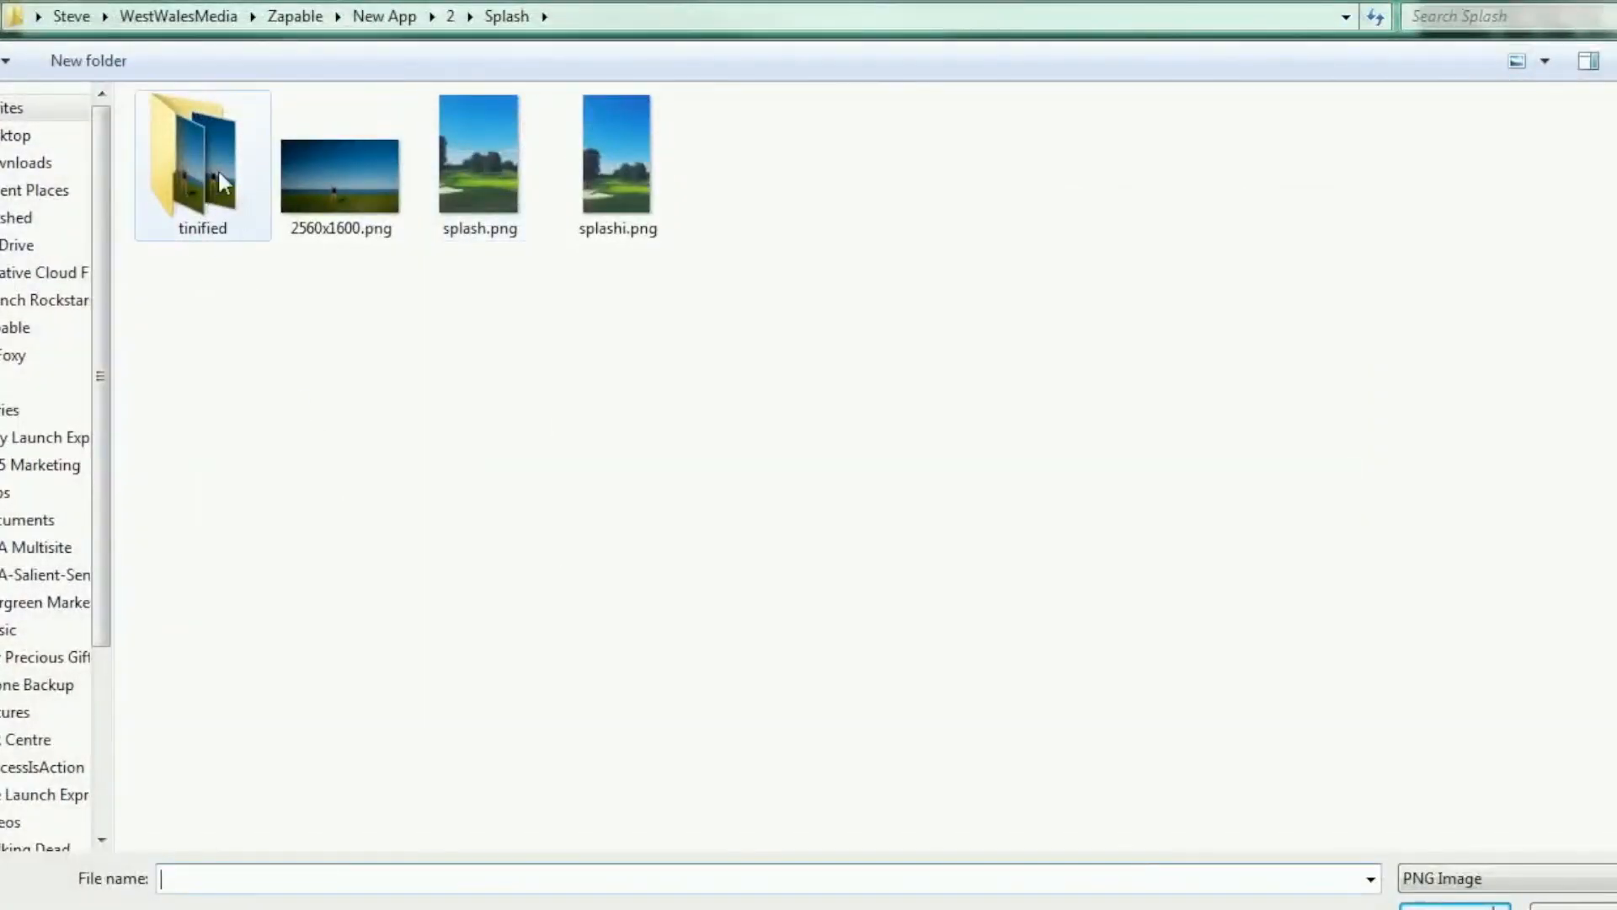
{"action": "double_click", "coordinate": [204, 205]}
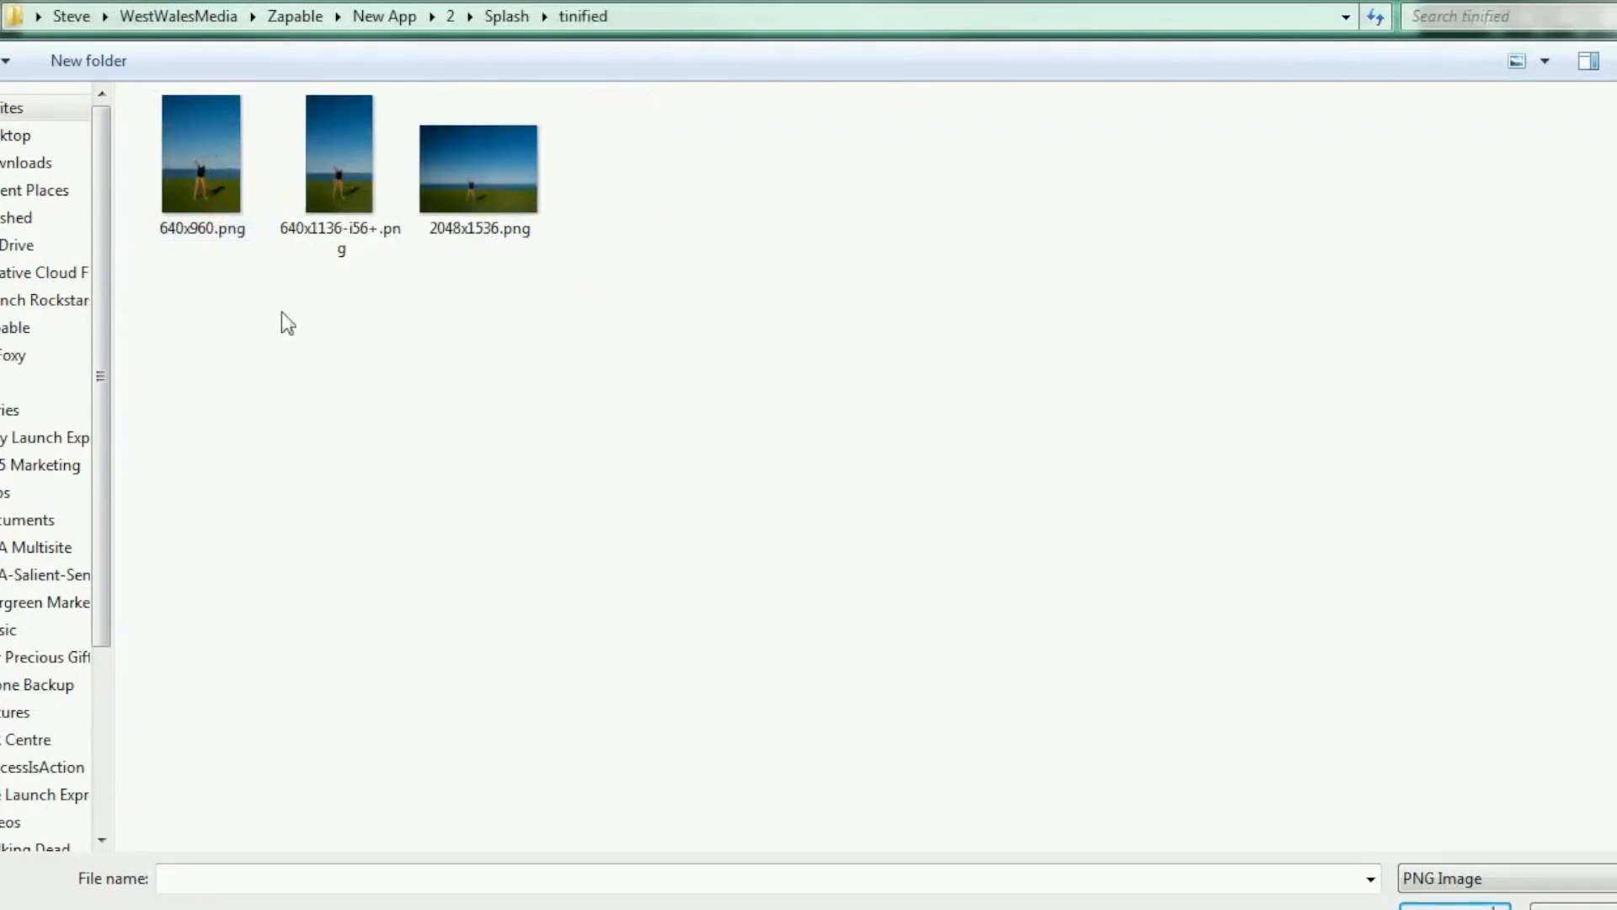
{"action": "left_click", "coordinate": [202, 202]}
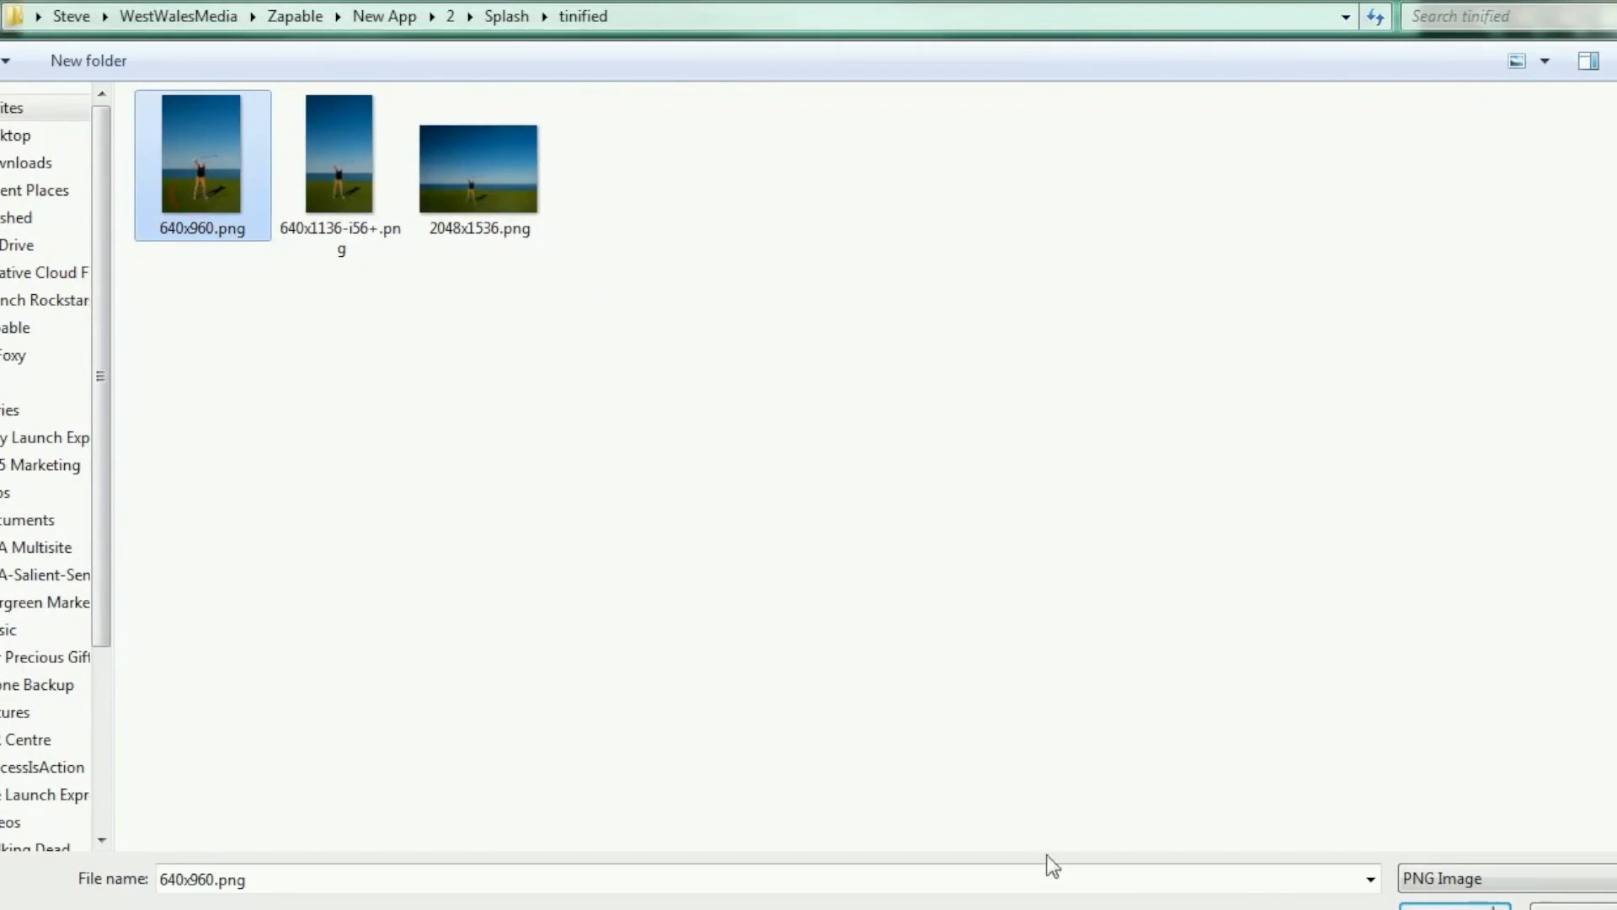
{"action": "left_click", "coordinate": [1455, 906]}
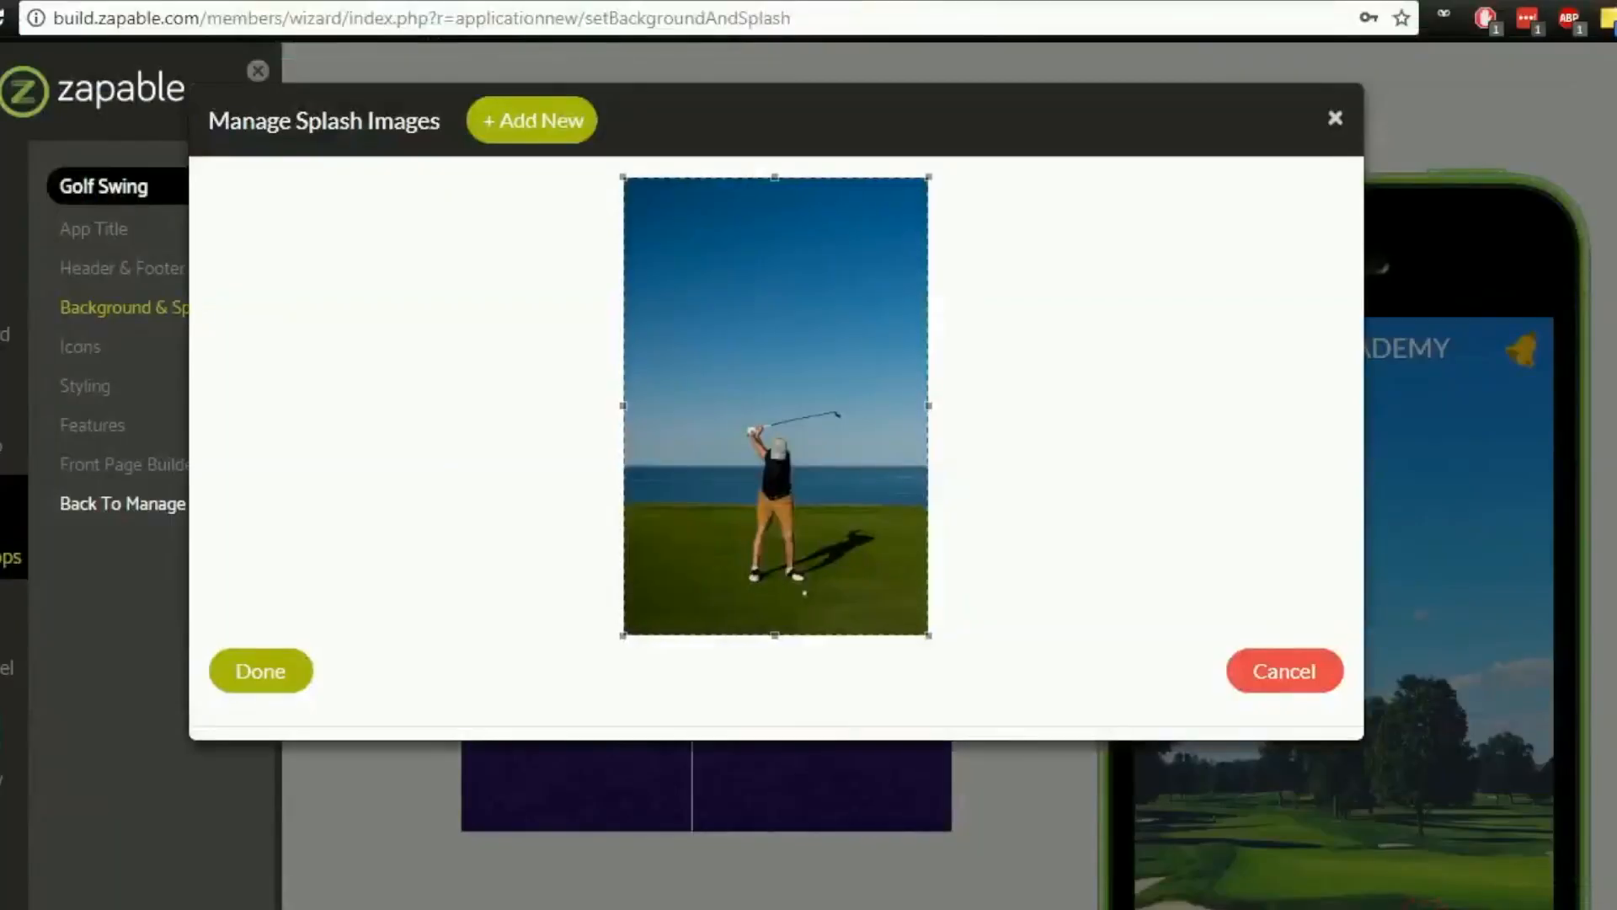
{"action": "left_click", "coordinate": [278, 673]}
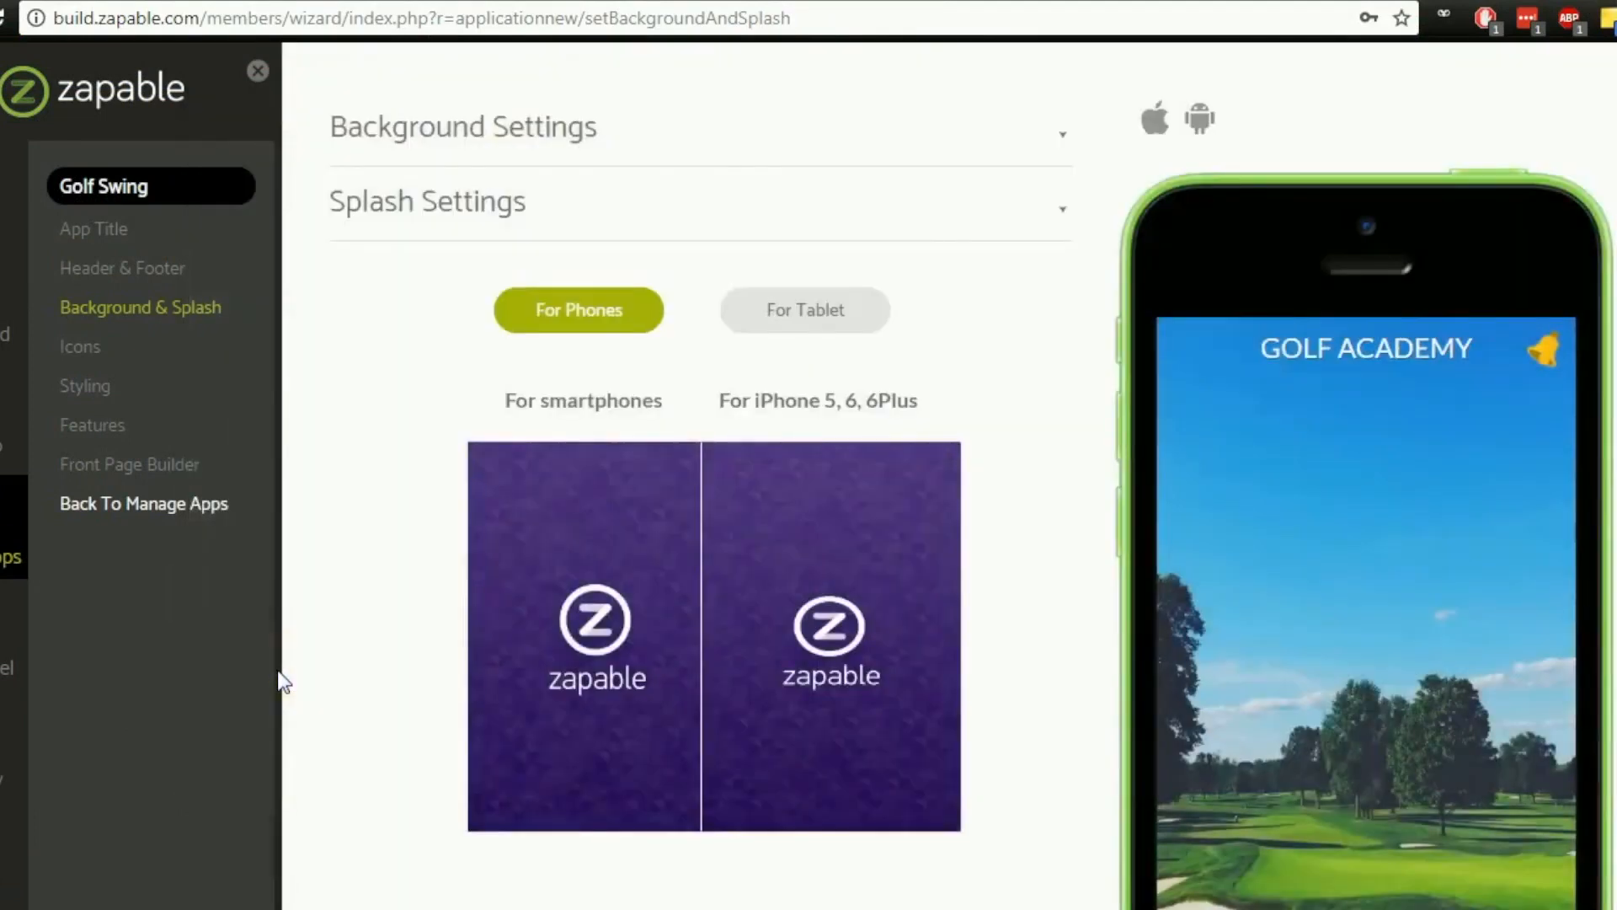
Upload 640x1136-i56+.png as the splash image for iPhone 5, 6 and 6Plus.
{"action": "mouse_move", "coordinate": [915, 663]}
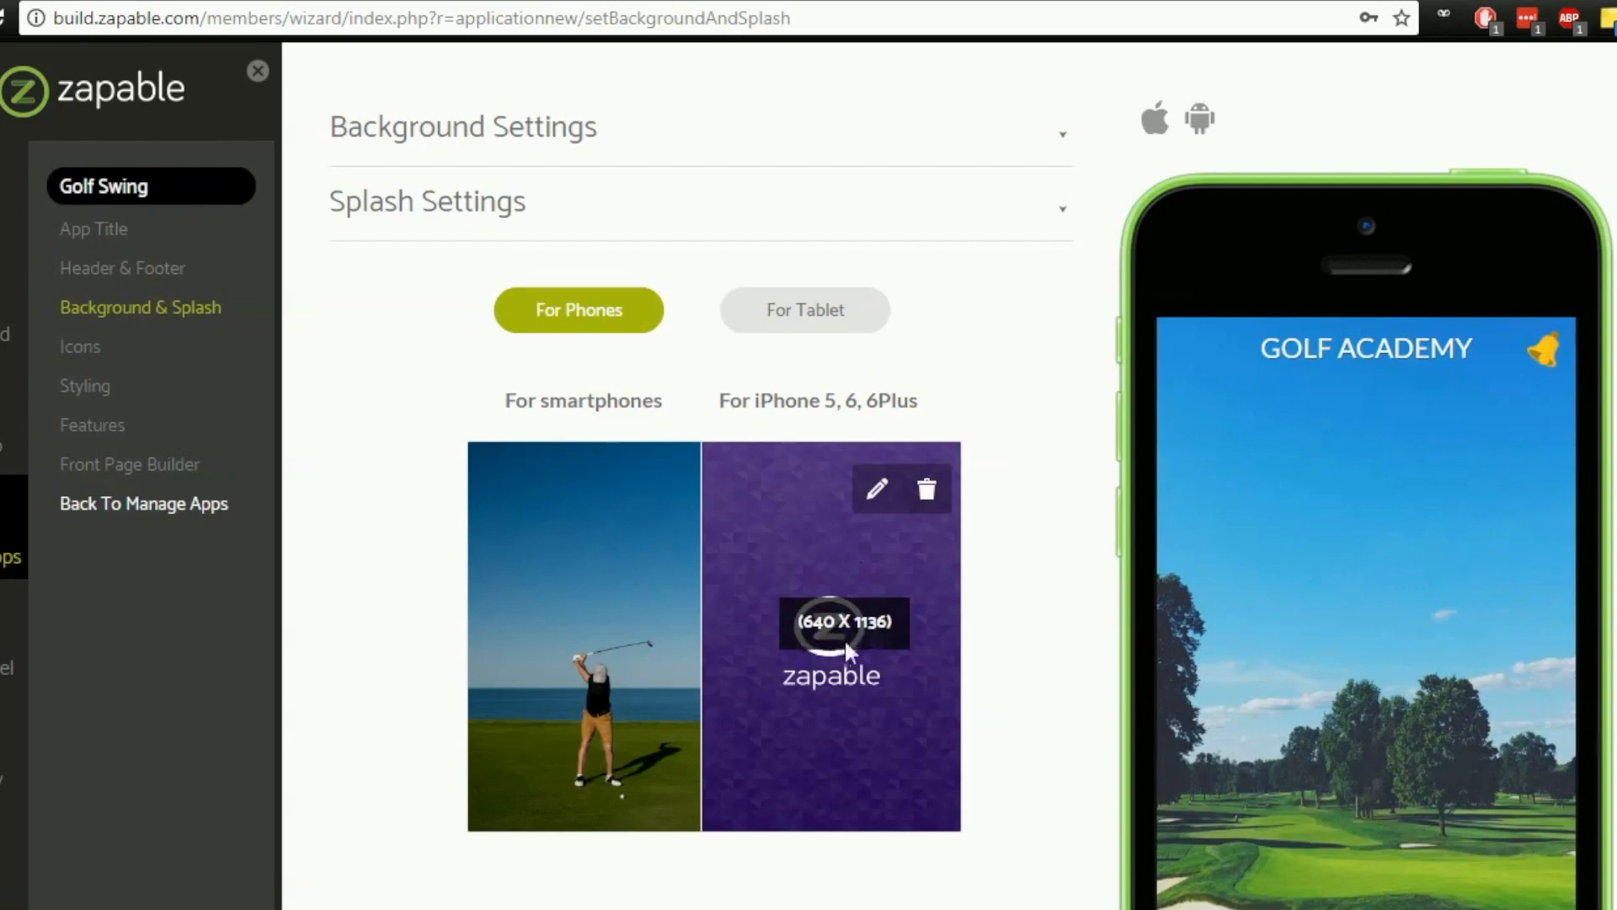
{"action": "left_click", "coordinate": [879, 497]}
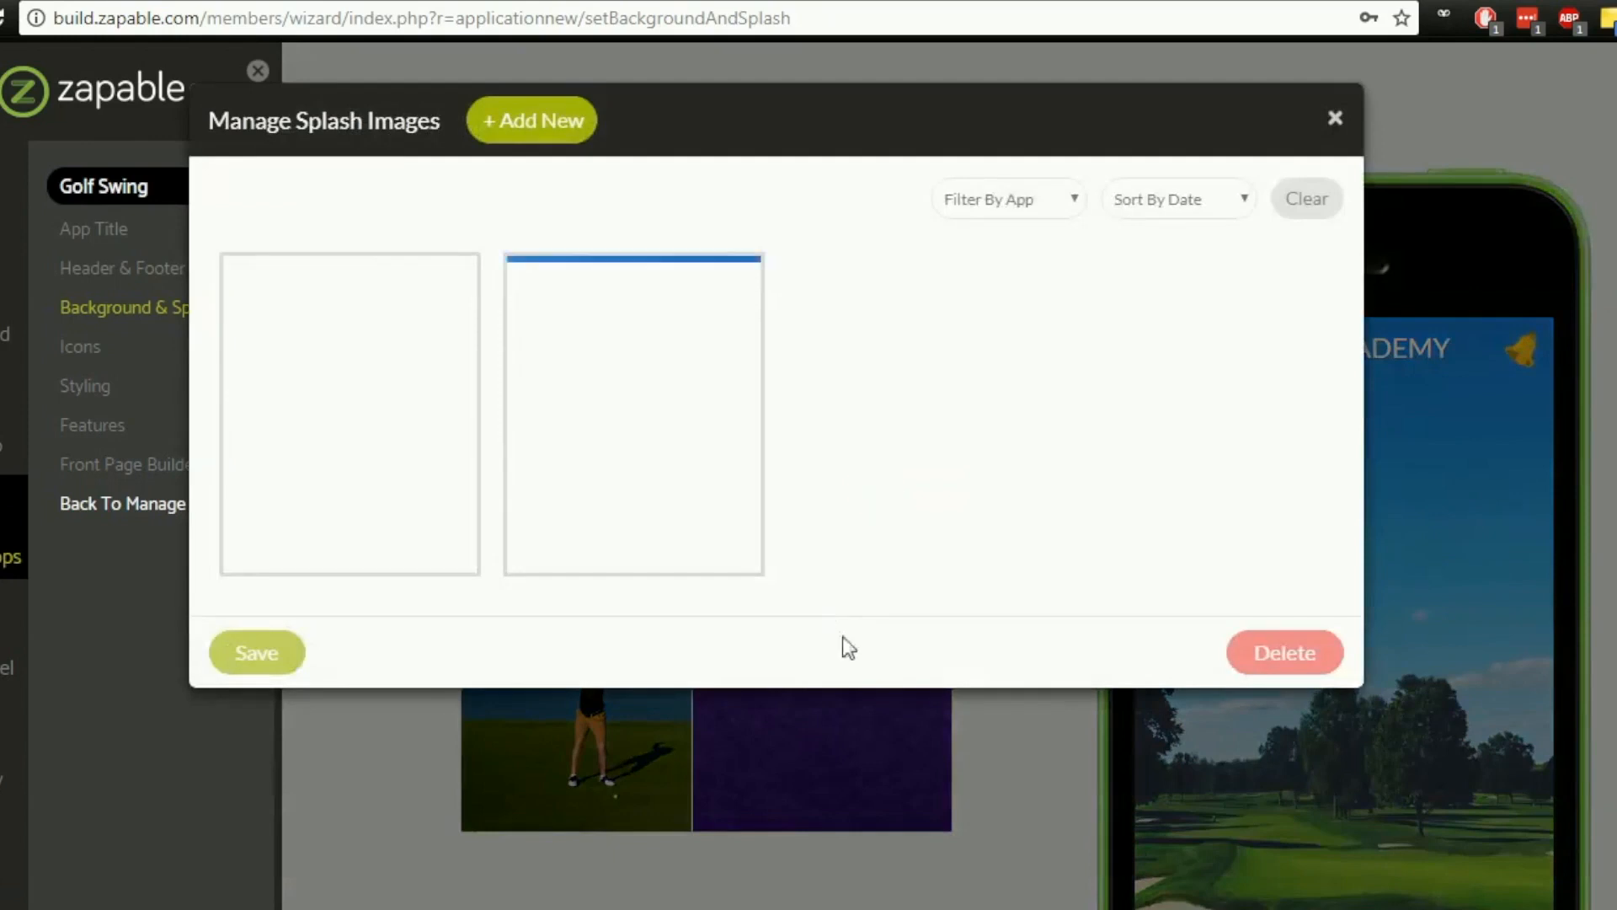
{"action": "left_click", "coordinate": [542, 126]}
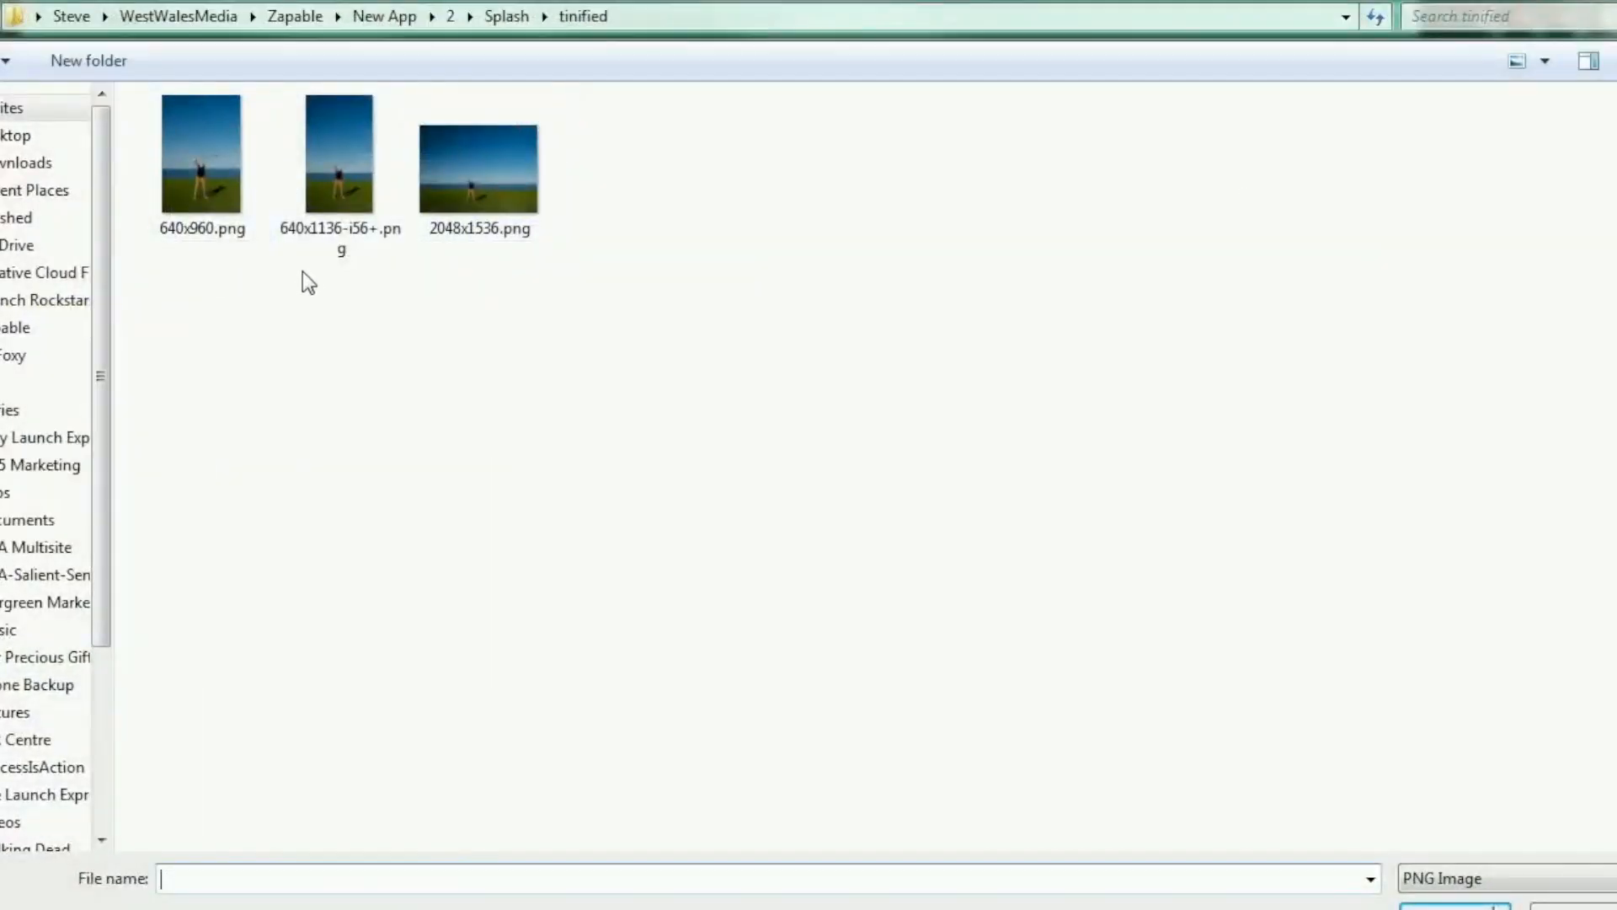
{"action": "left_click", "coordinate": [342, 244]}
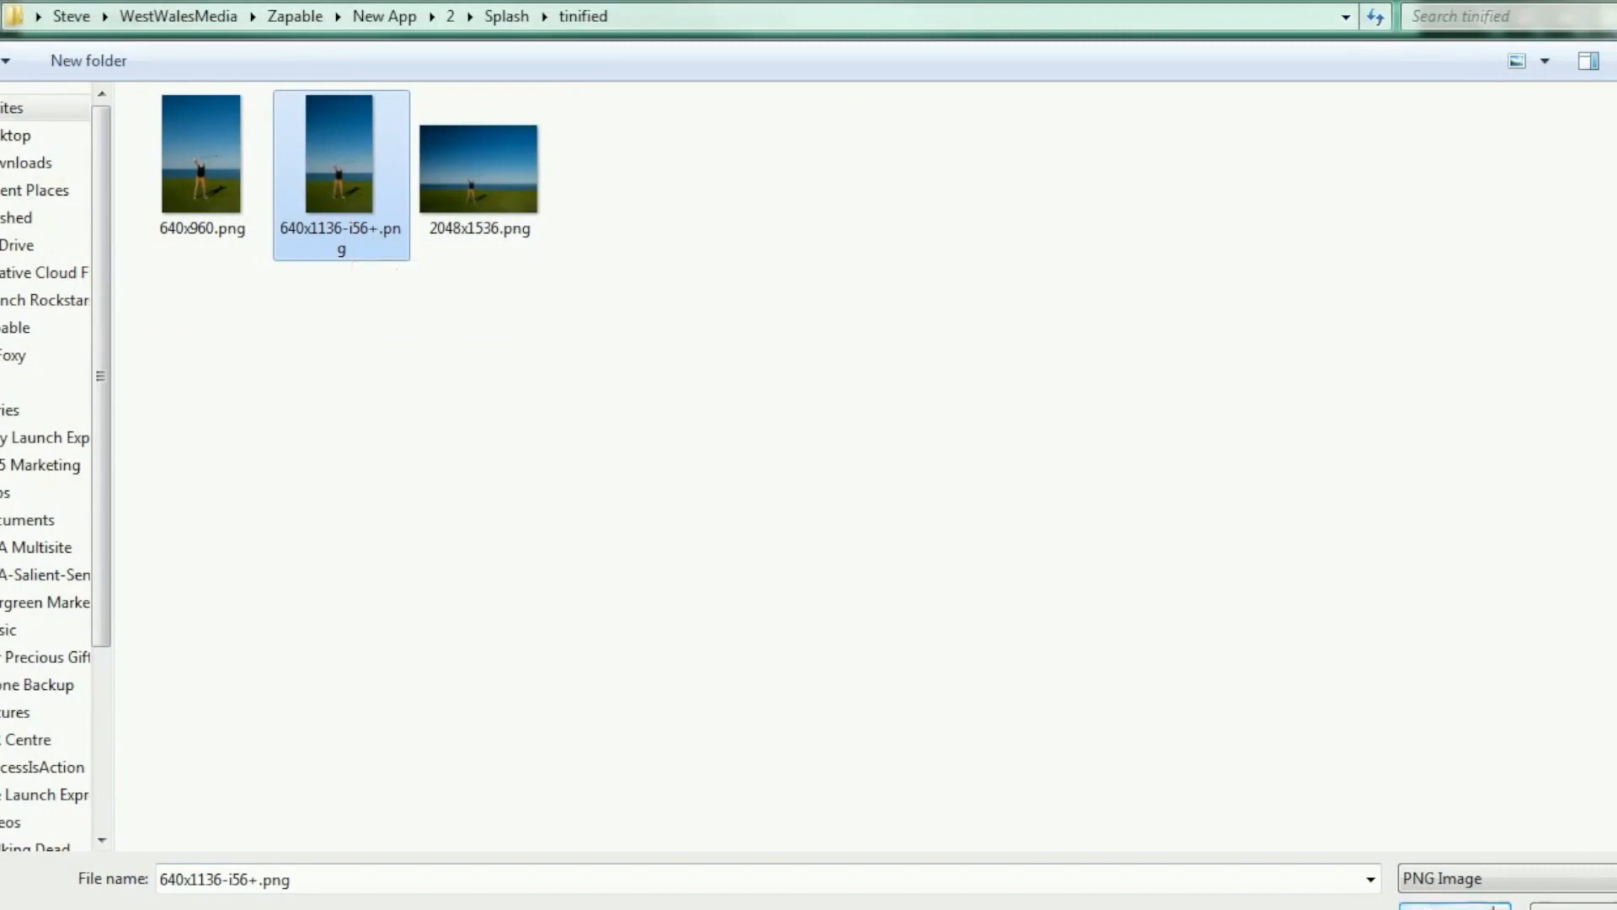
{"action": "left_click", "coordinate": [1408, 906]}
{"action": "left_click", "coordinate": [268, 658]}
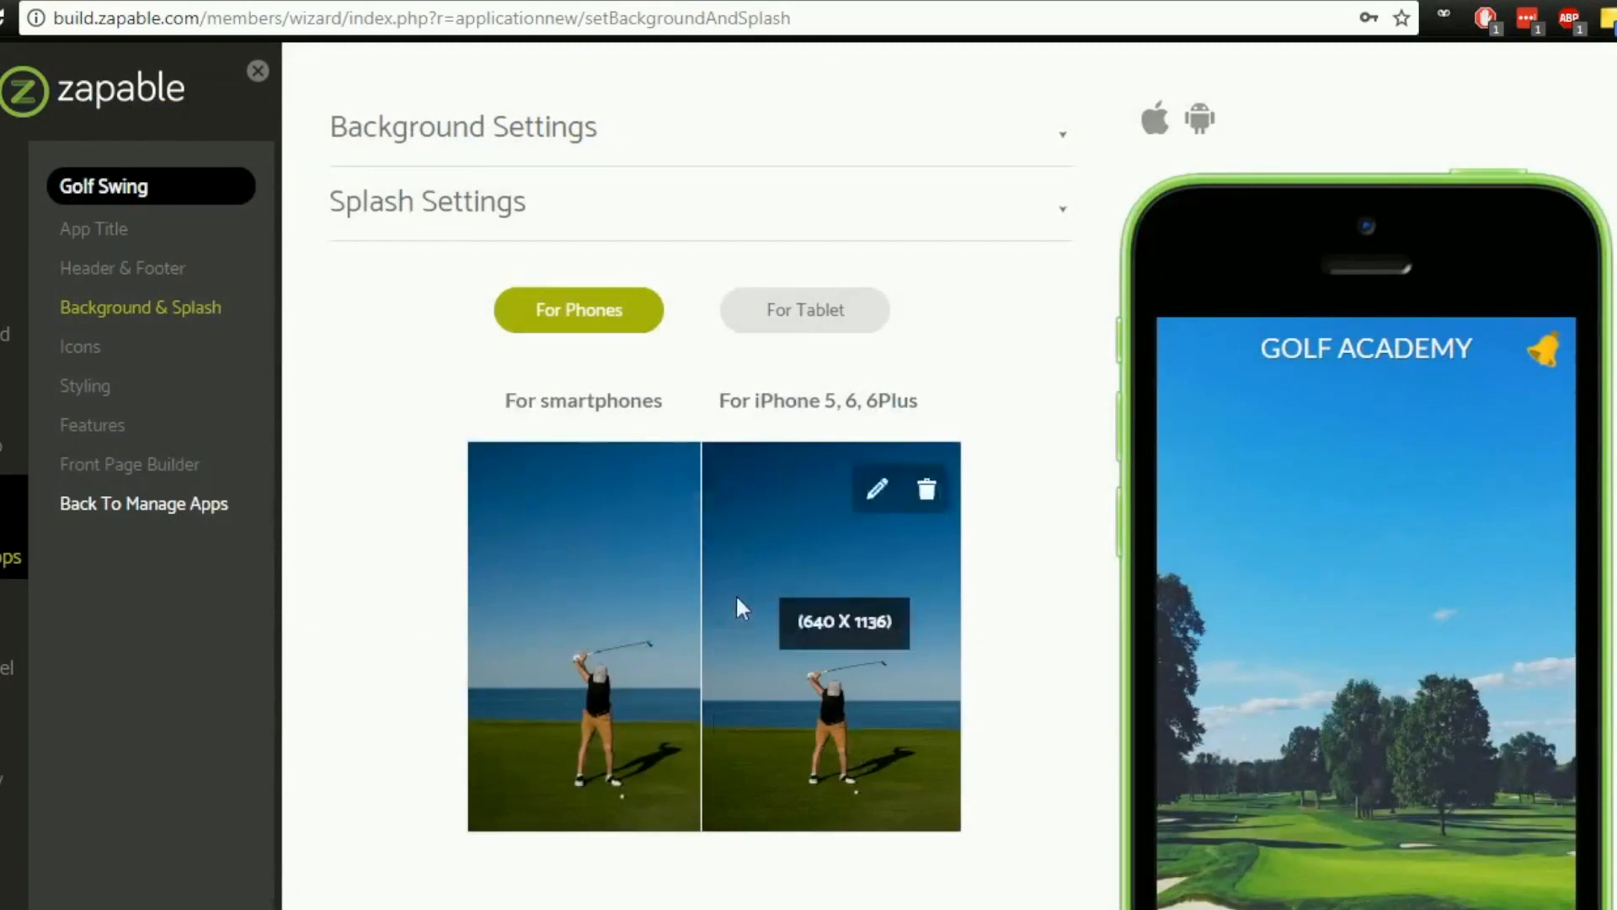
Save the app with its phone splash images.
{"action": "scroll", "coordinate": [741, 669], "scroll_direction": "down", "scroll_amount": 2}
{"action": "scroll", "coordinate": [742, 669], "scroll_direction": "down", "scroll_amount": 3}
{"action": "left_click", "coordinate": [1364, 870]}
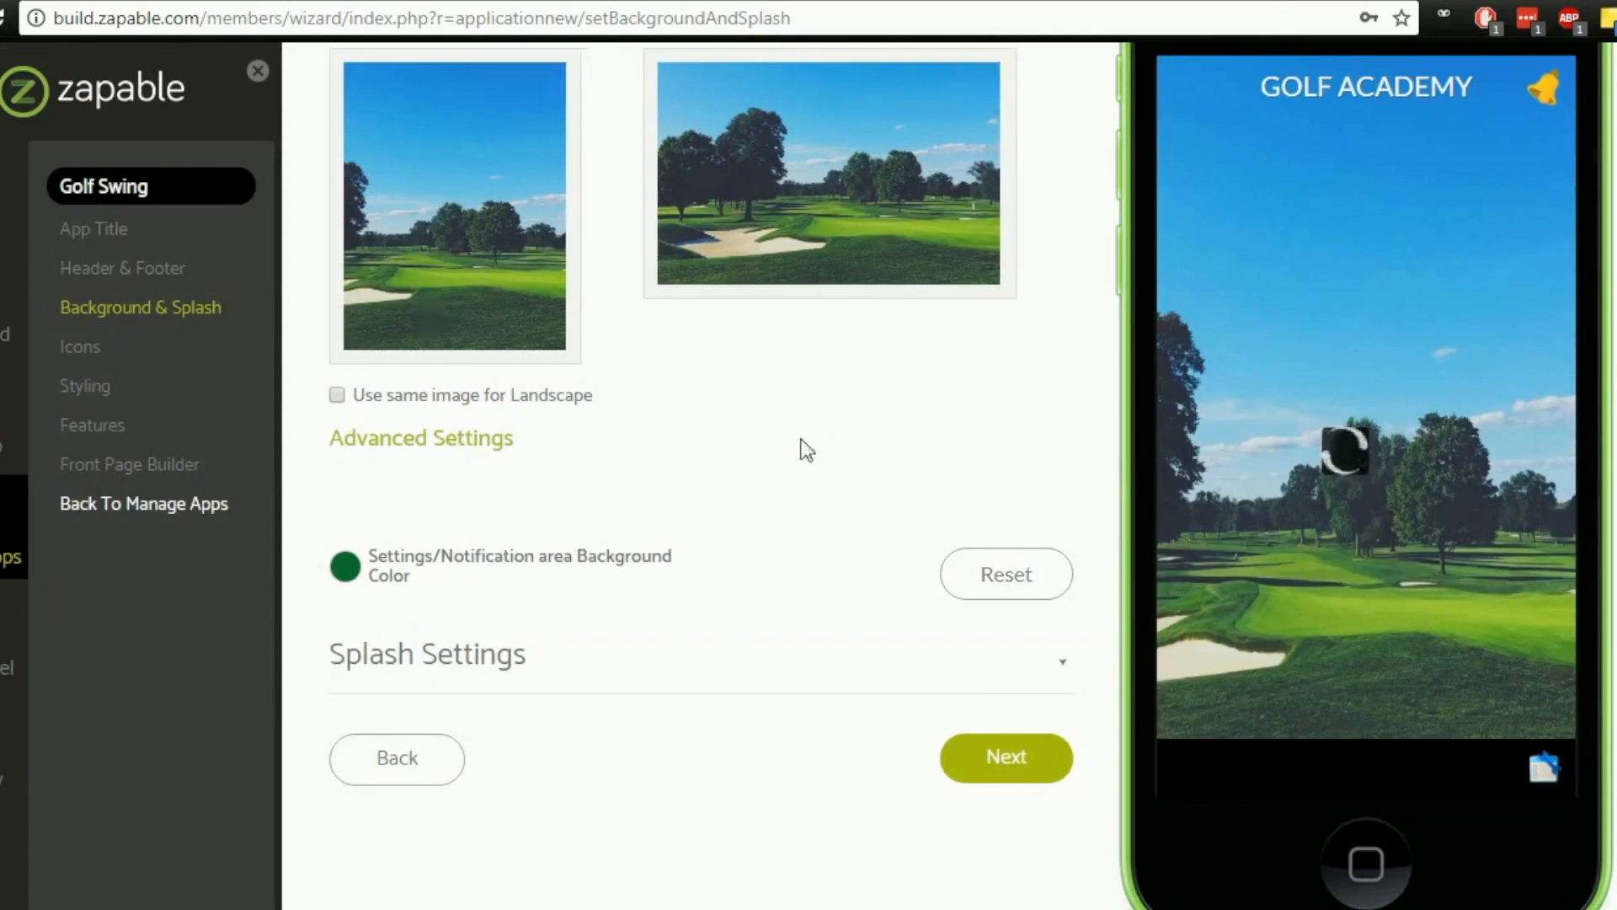
Upload 2048x1536.png from the tinified folder as the iPad splash image, keeping the full image in the crop.
{"action": "scroll", "coordinate": [729, 471], "scroll_direction": "down", "scroll_amount": 2}
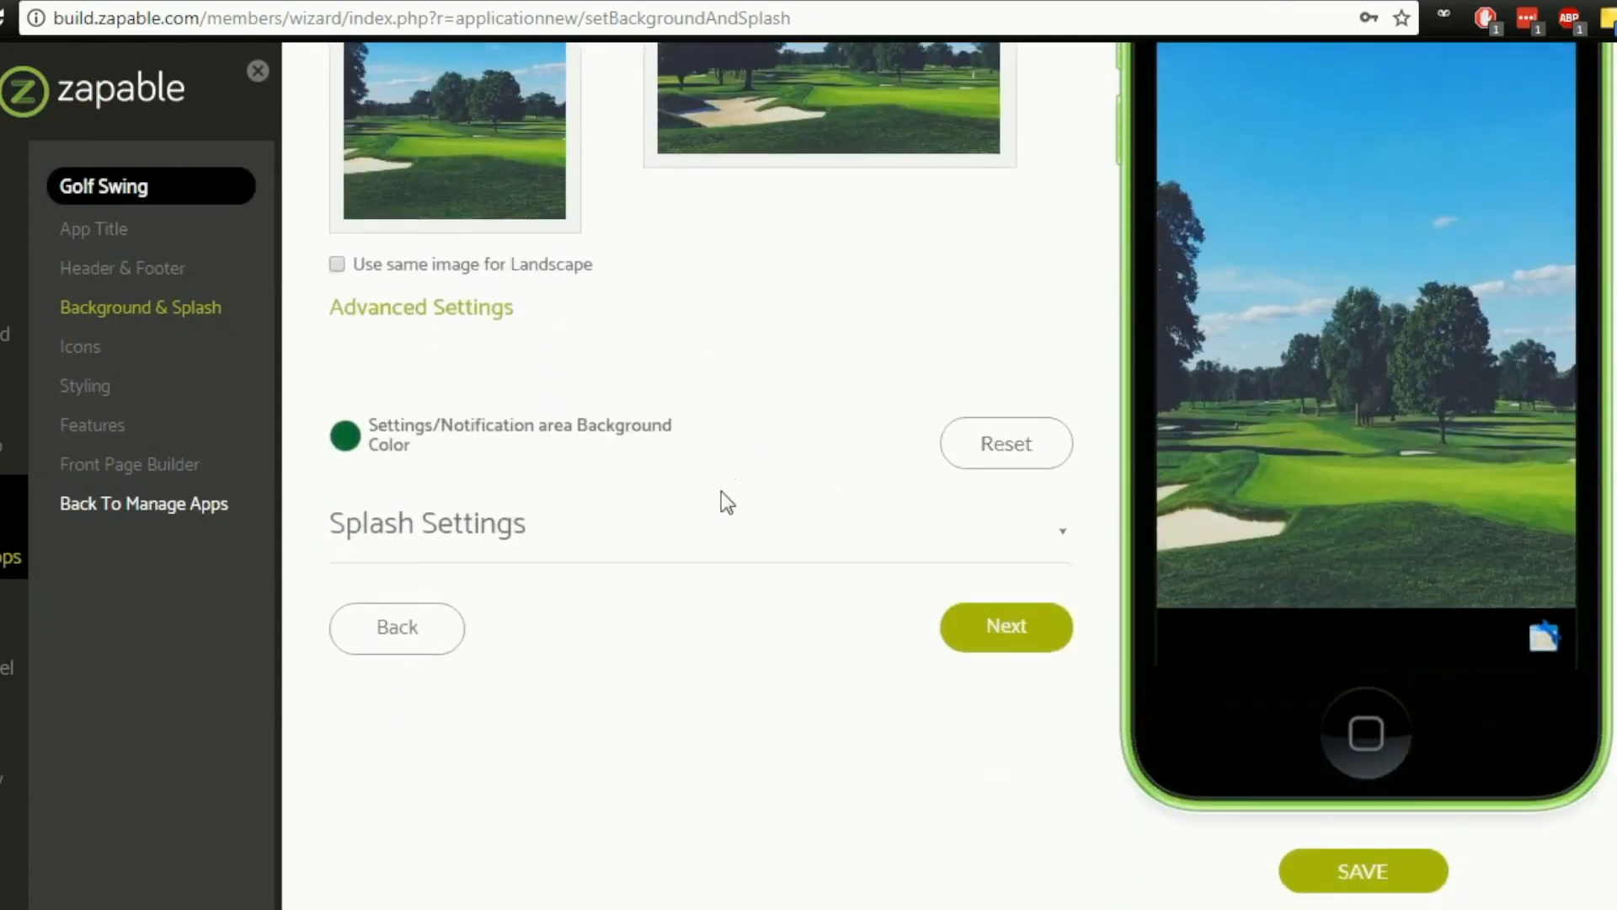
{"action": "left_click", "coordinate": [555, 523]}
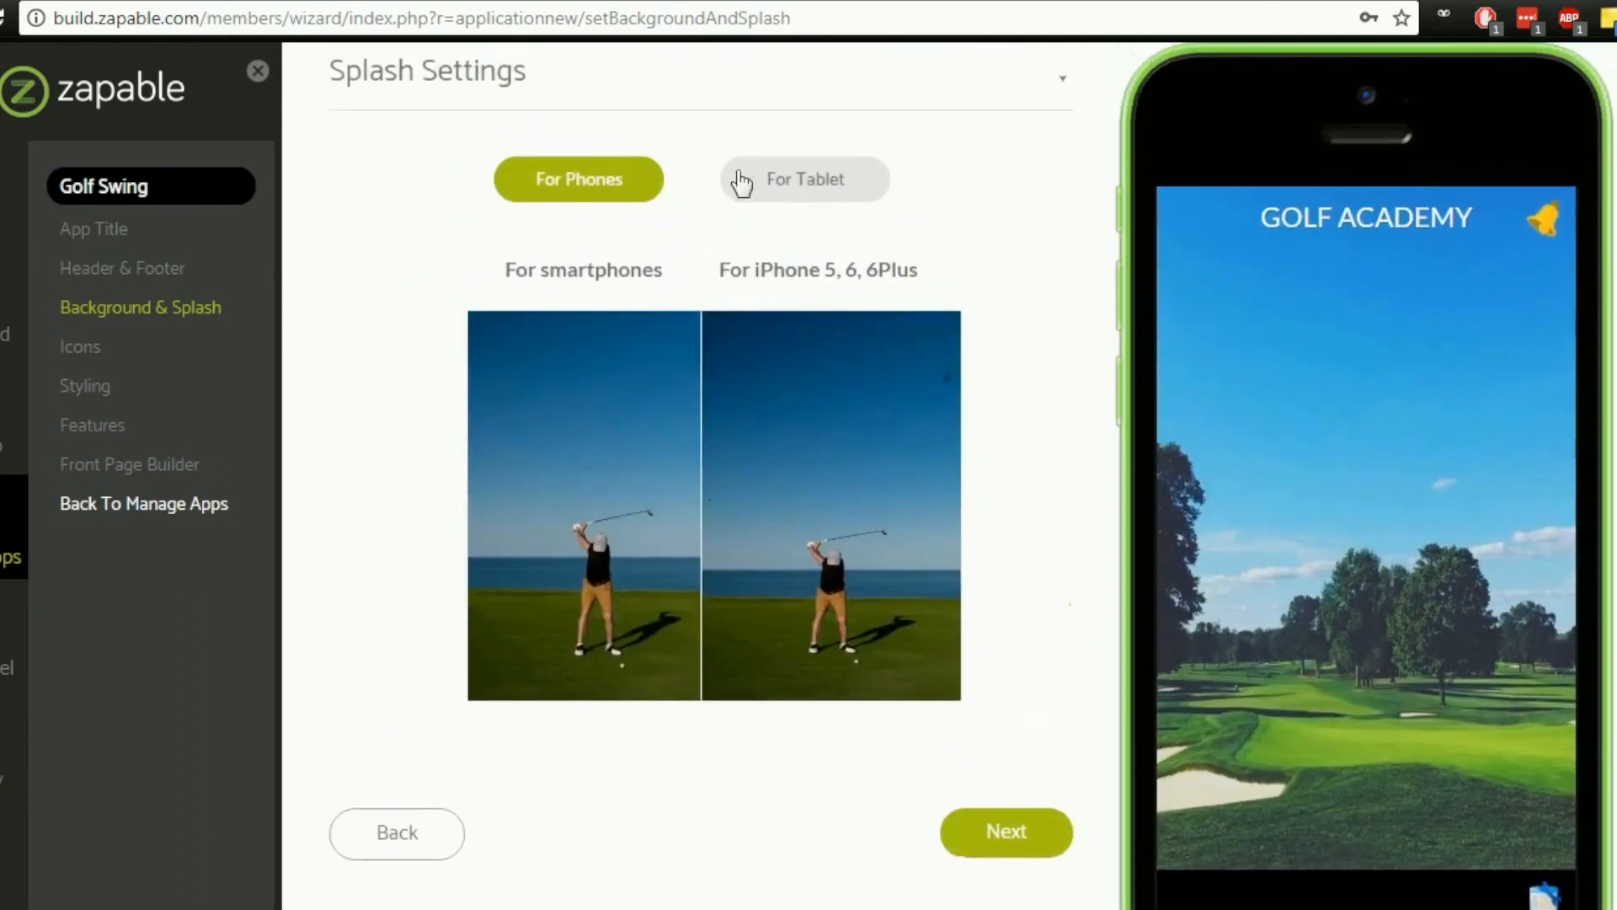
{"action": "left_click", "coordinate": [801, 193]}
{"action": "mouse_move", "coordinate": [642, 340]}
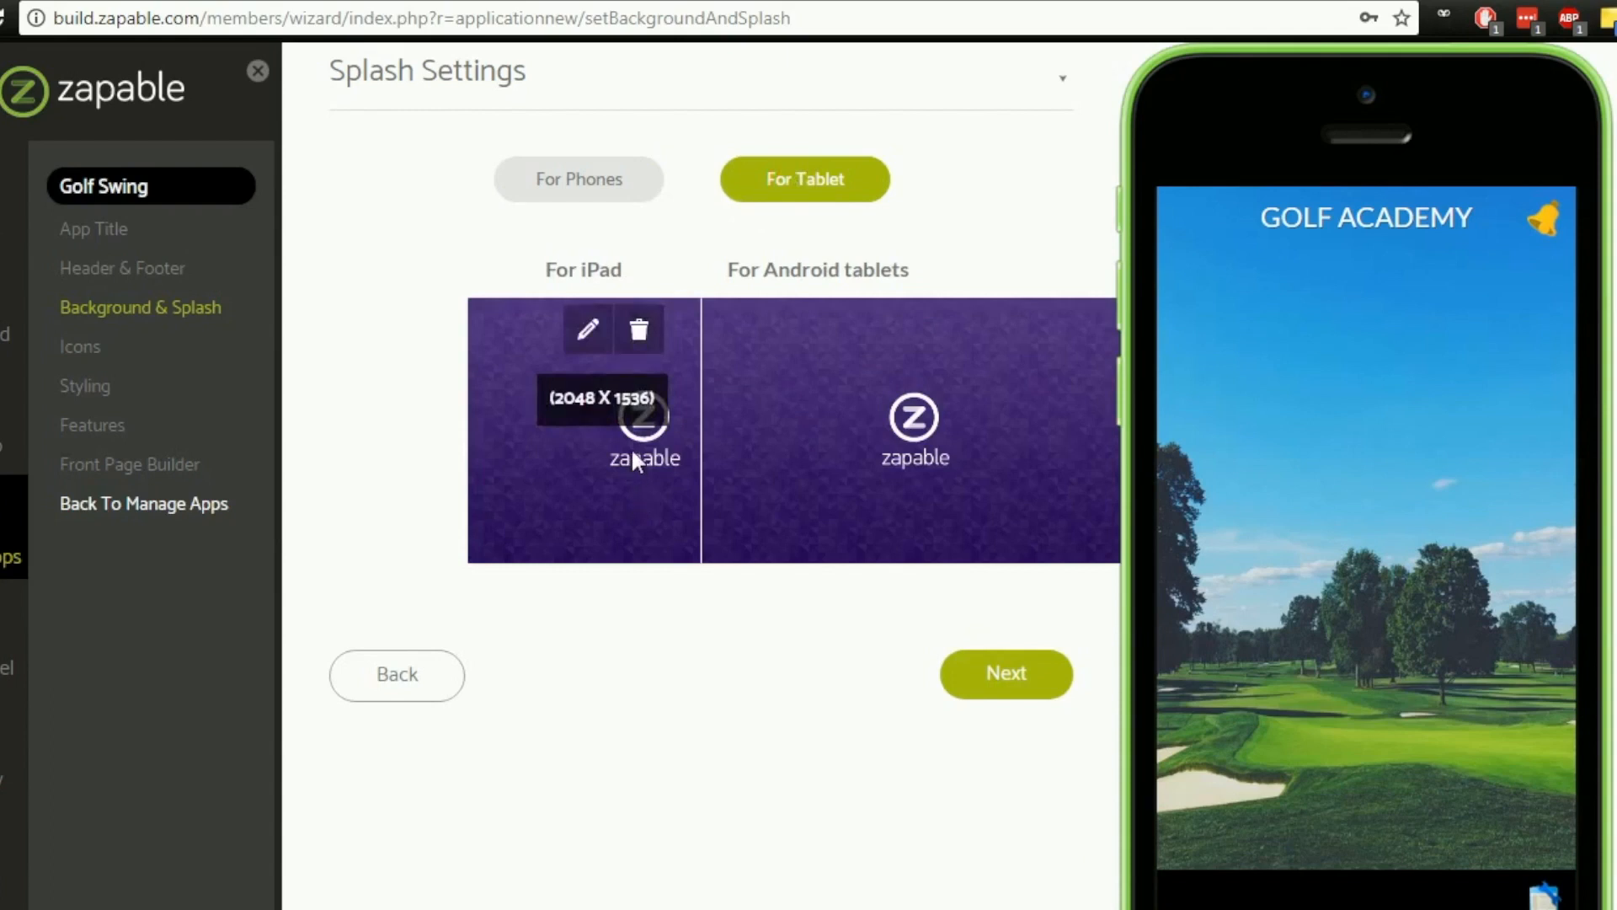
{"action": "left_click", "coordinate": [588, 329]}
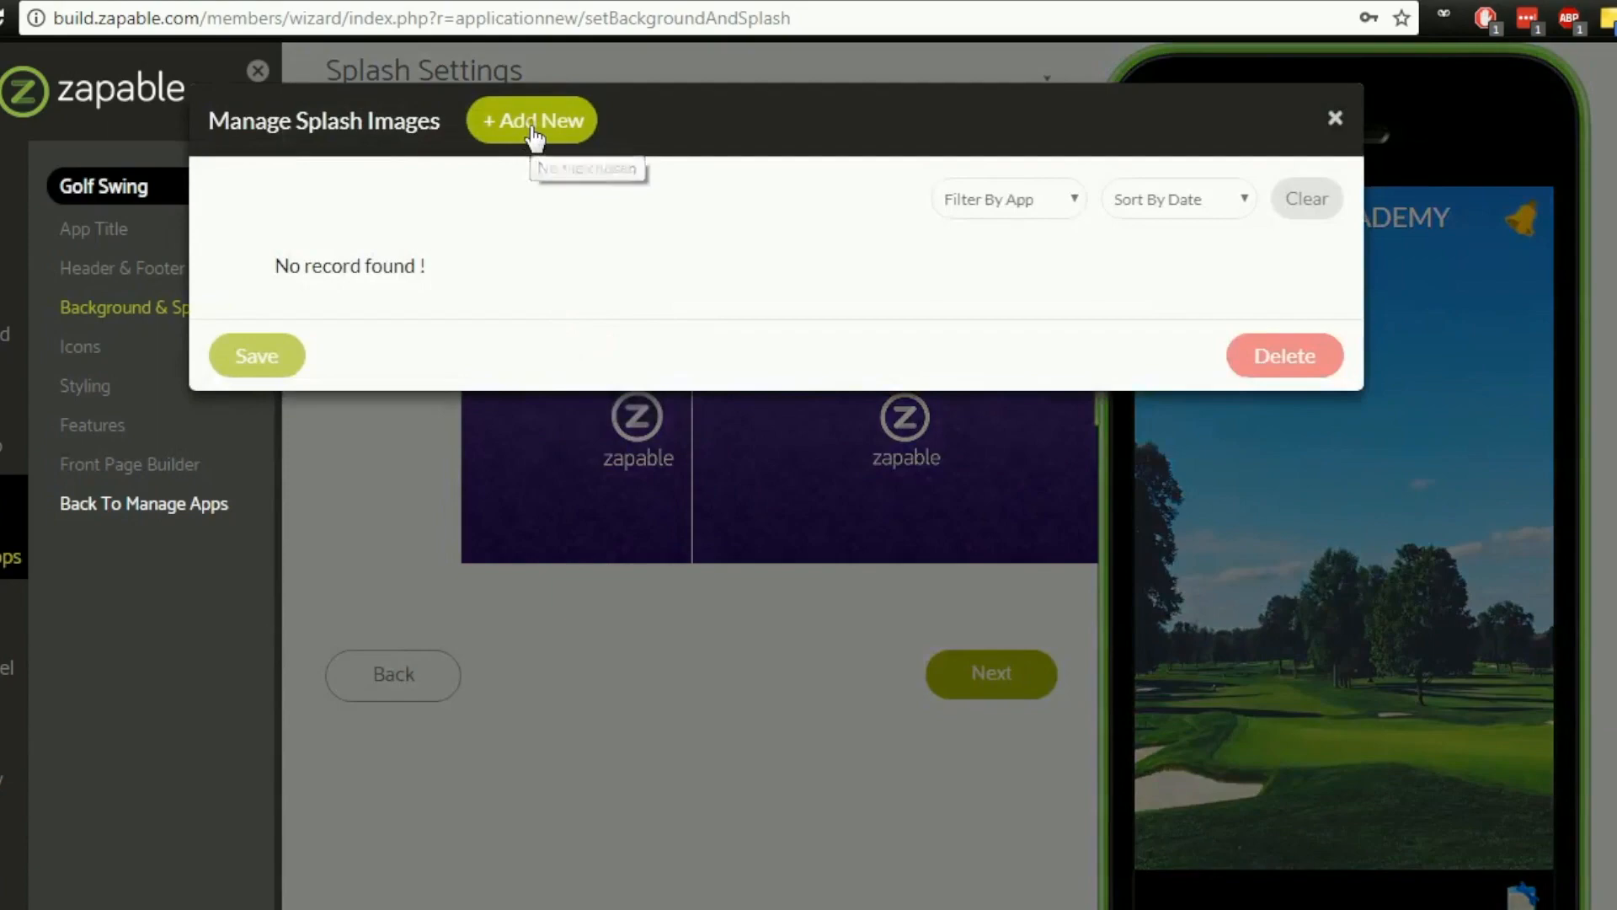
{"action": "left_click", "coordinate": [533, 135]}
{"action": "left_click", "coordinate": [480, 242]}
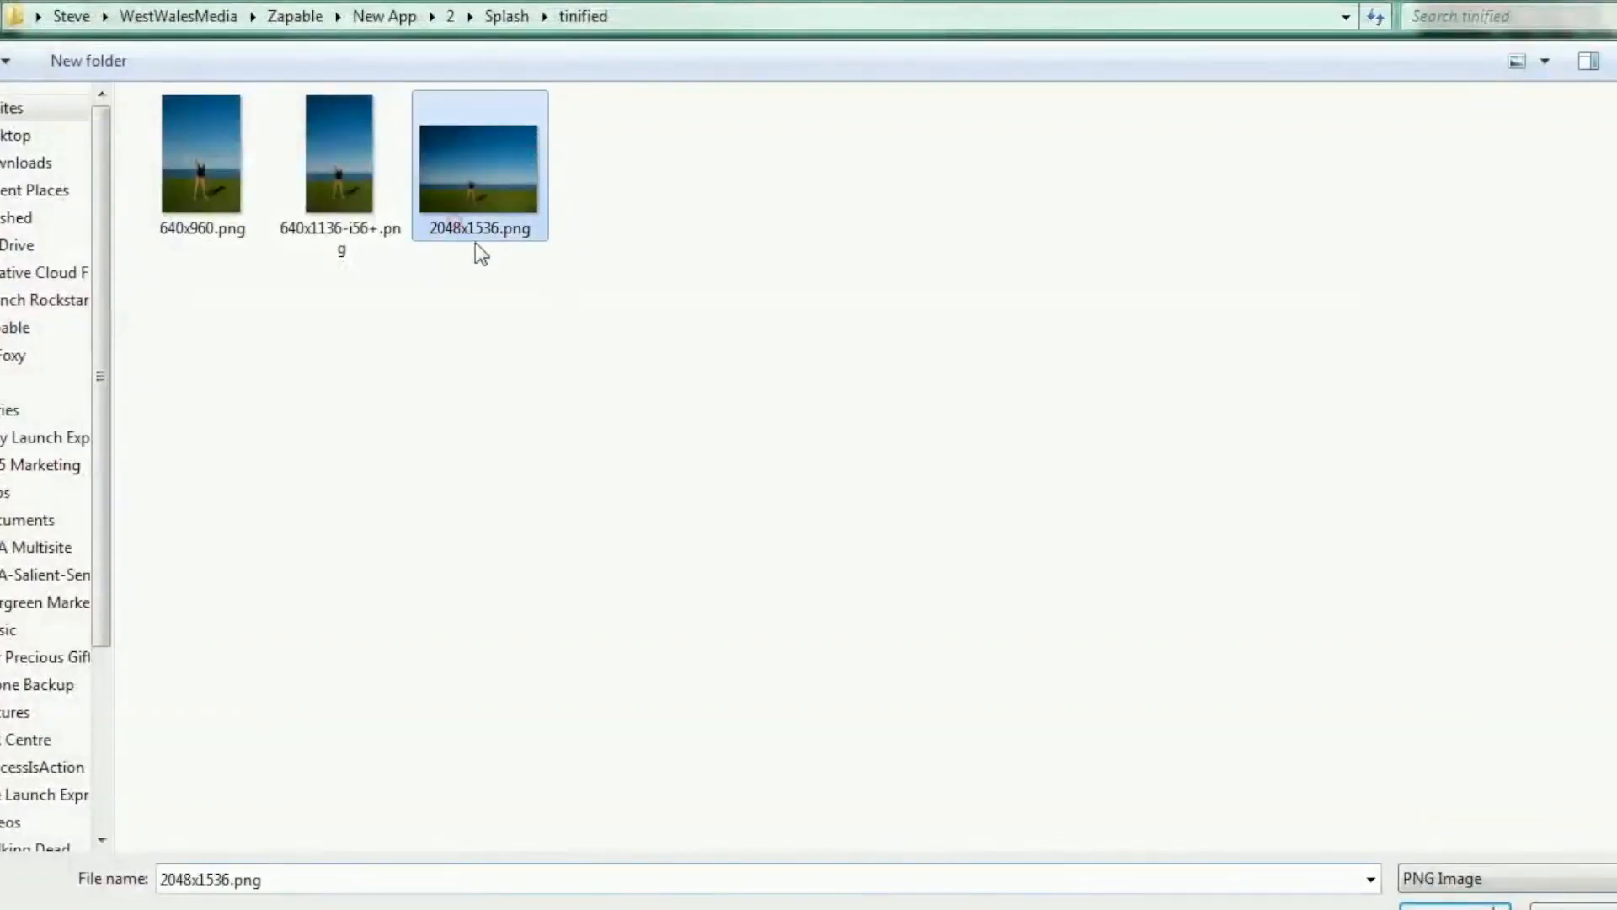
{"action": "left_click", "coordinate": [1493, 907]}
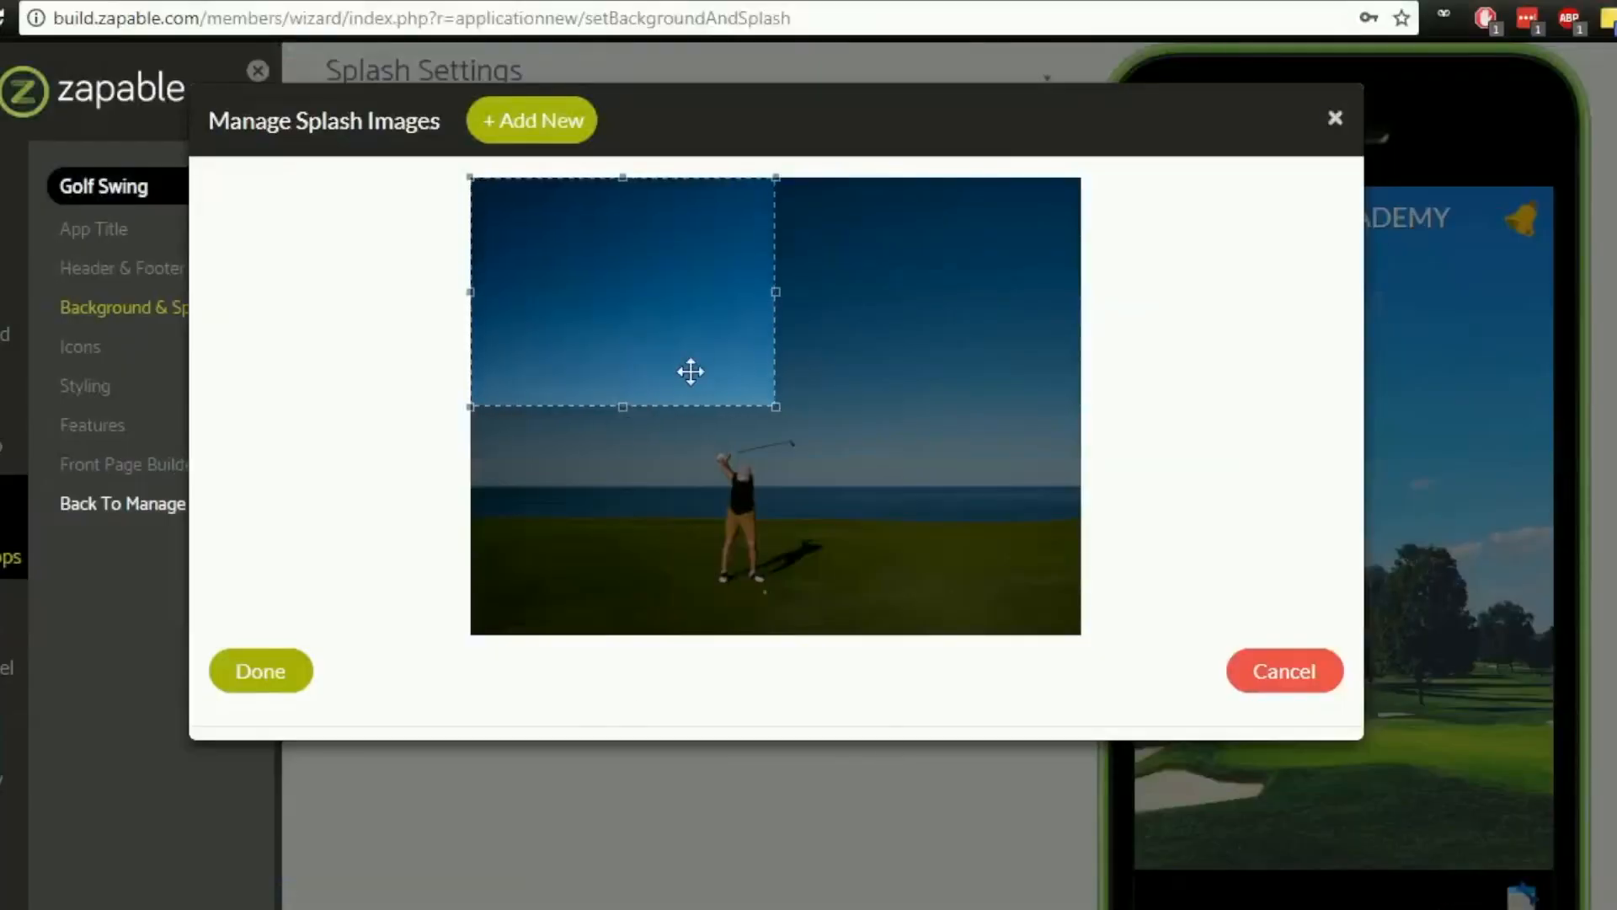
{"action": "left_click_drag", "start_coordinate": [776, 406], "coordinate": [1099, 630]}
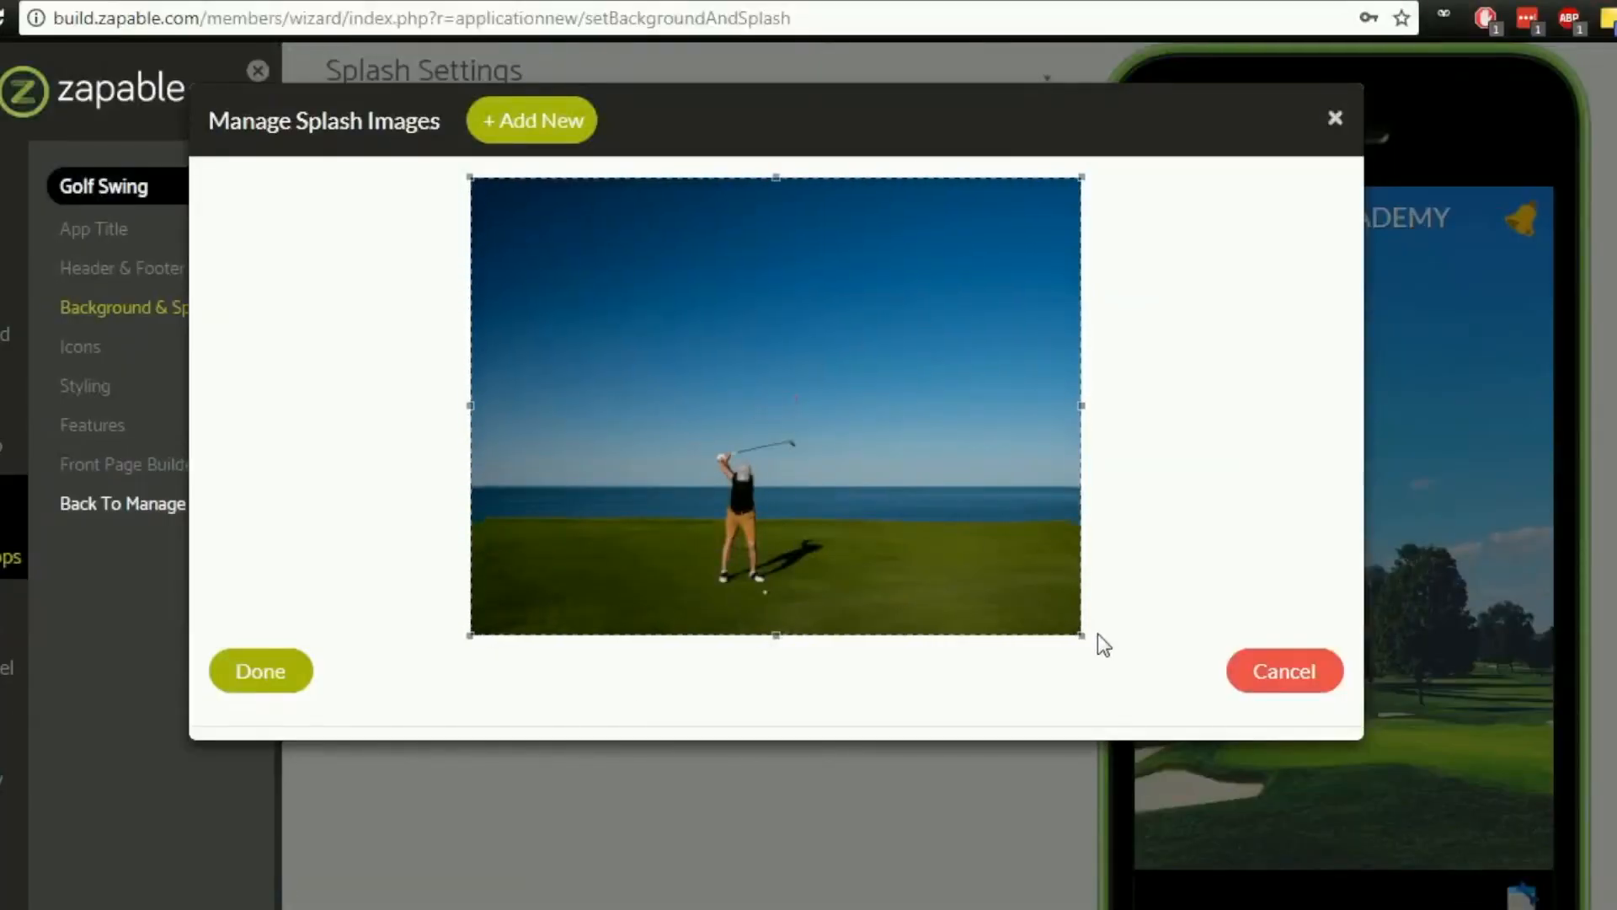
{"action": "left_click", "coordinate": [264, 677]}
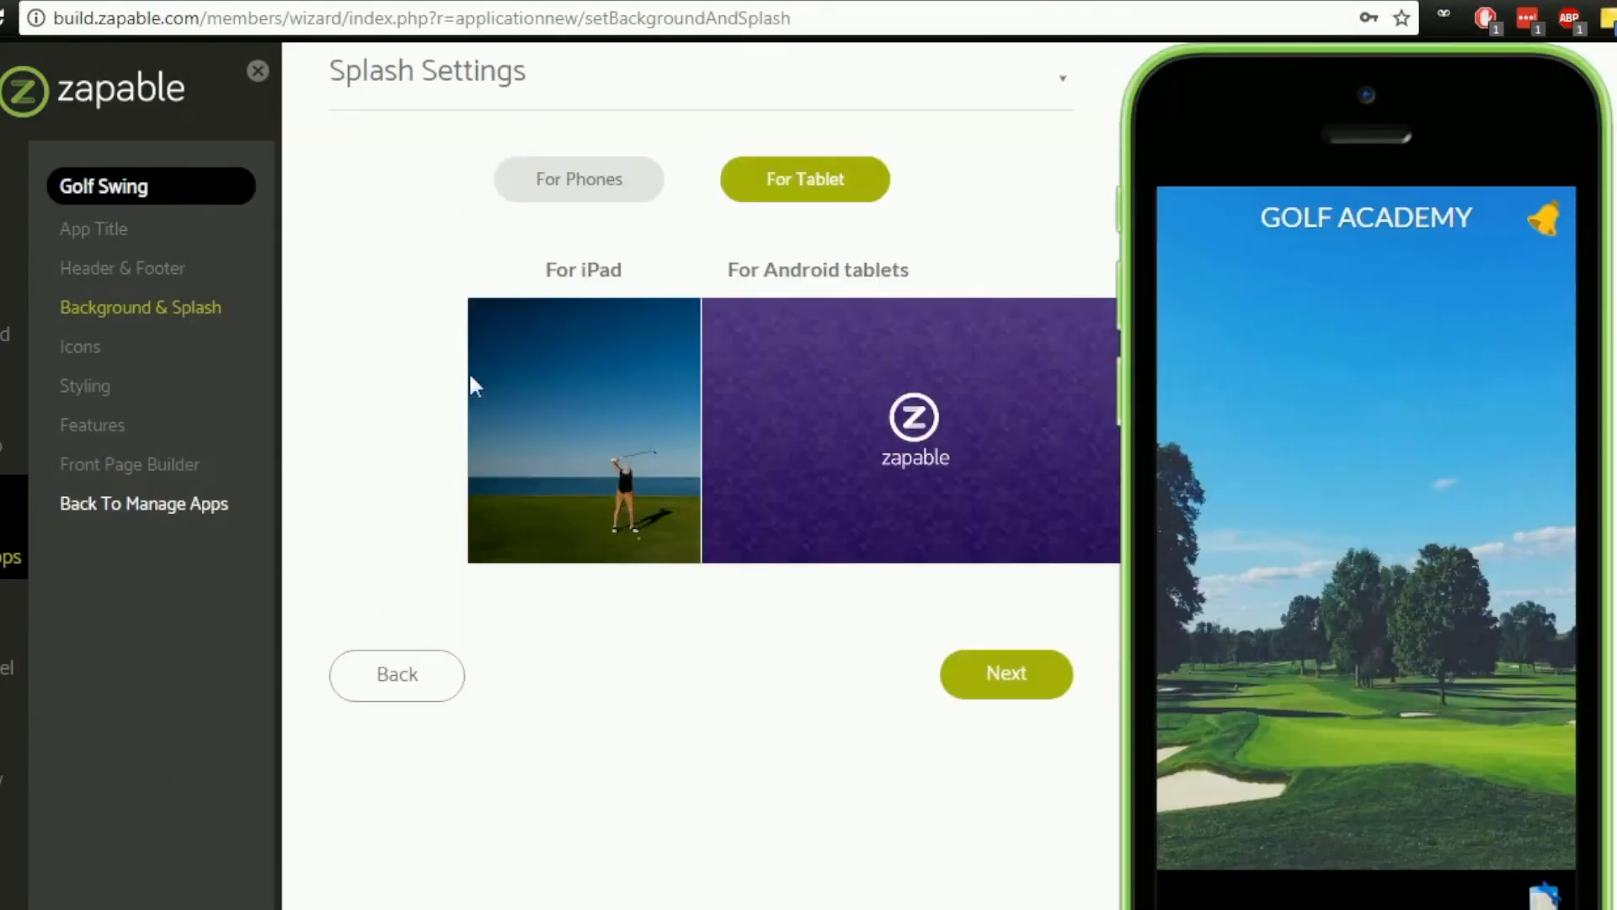
{"action": "mouse_move", "coordinate": [583, 456]}
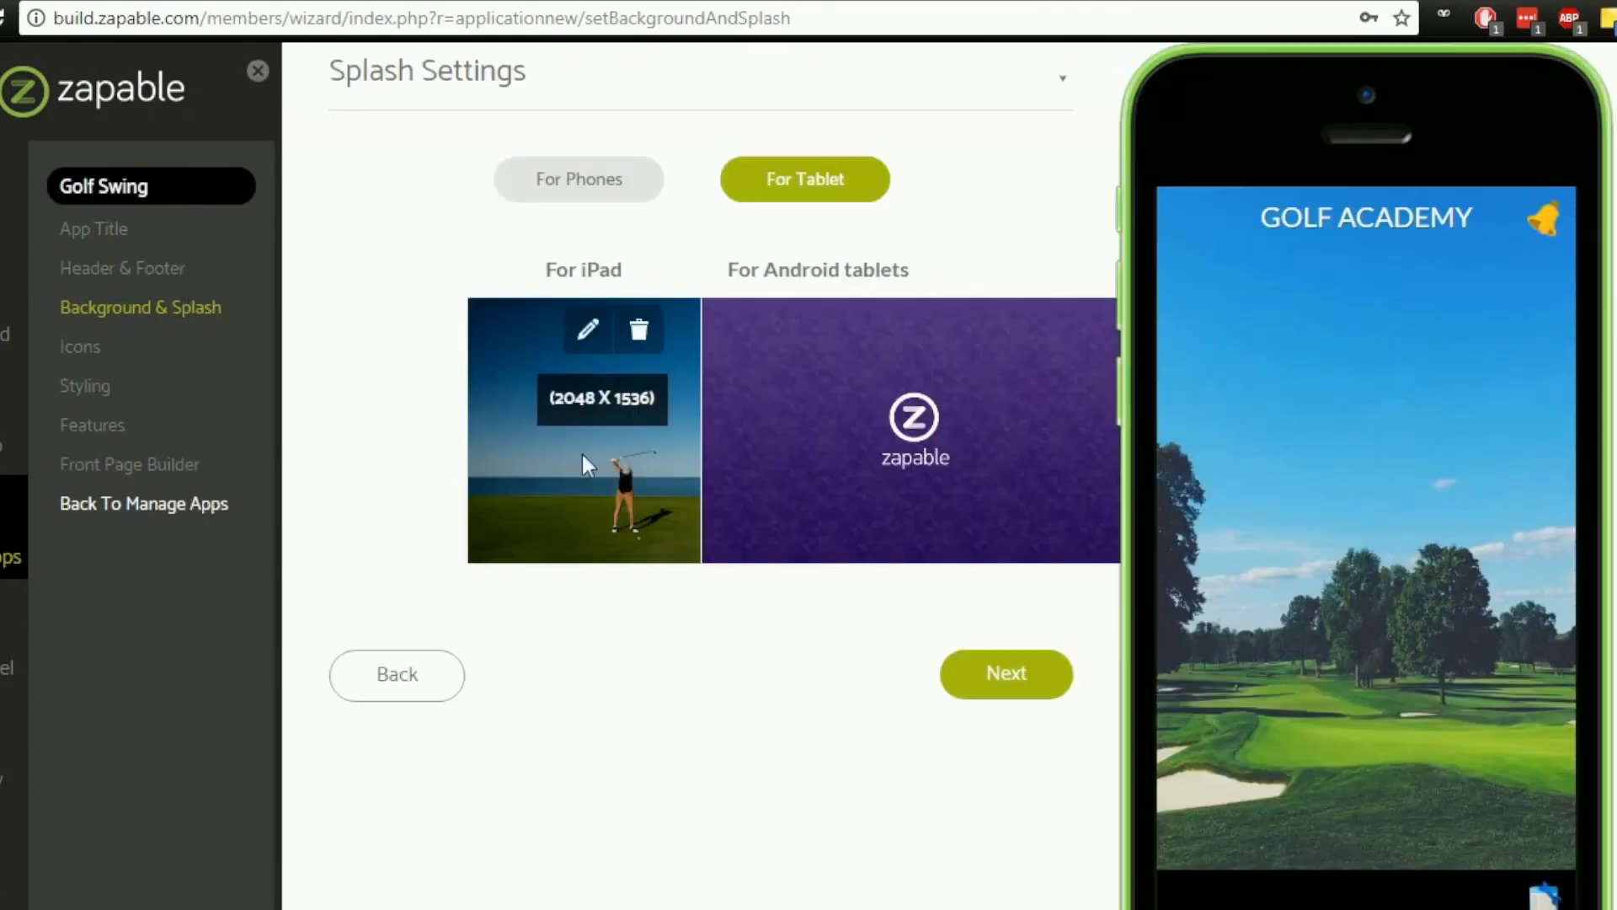
Switch to File Explorer, copy the Splash folder's path, and return to the Zapable app builder.
{"action": "key", "text": "alt+Tab"}
{"action": "left_click", "coordinate": [489, 521]}
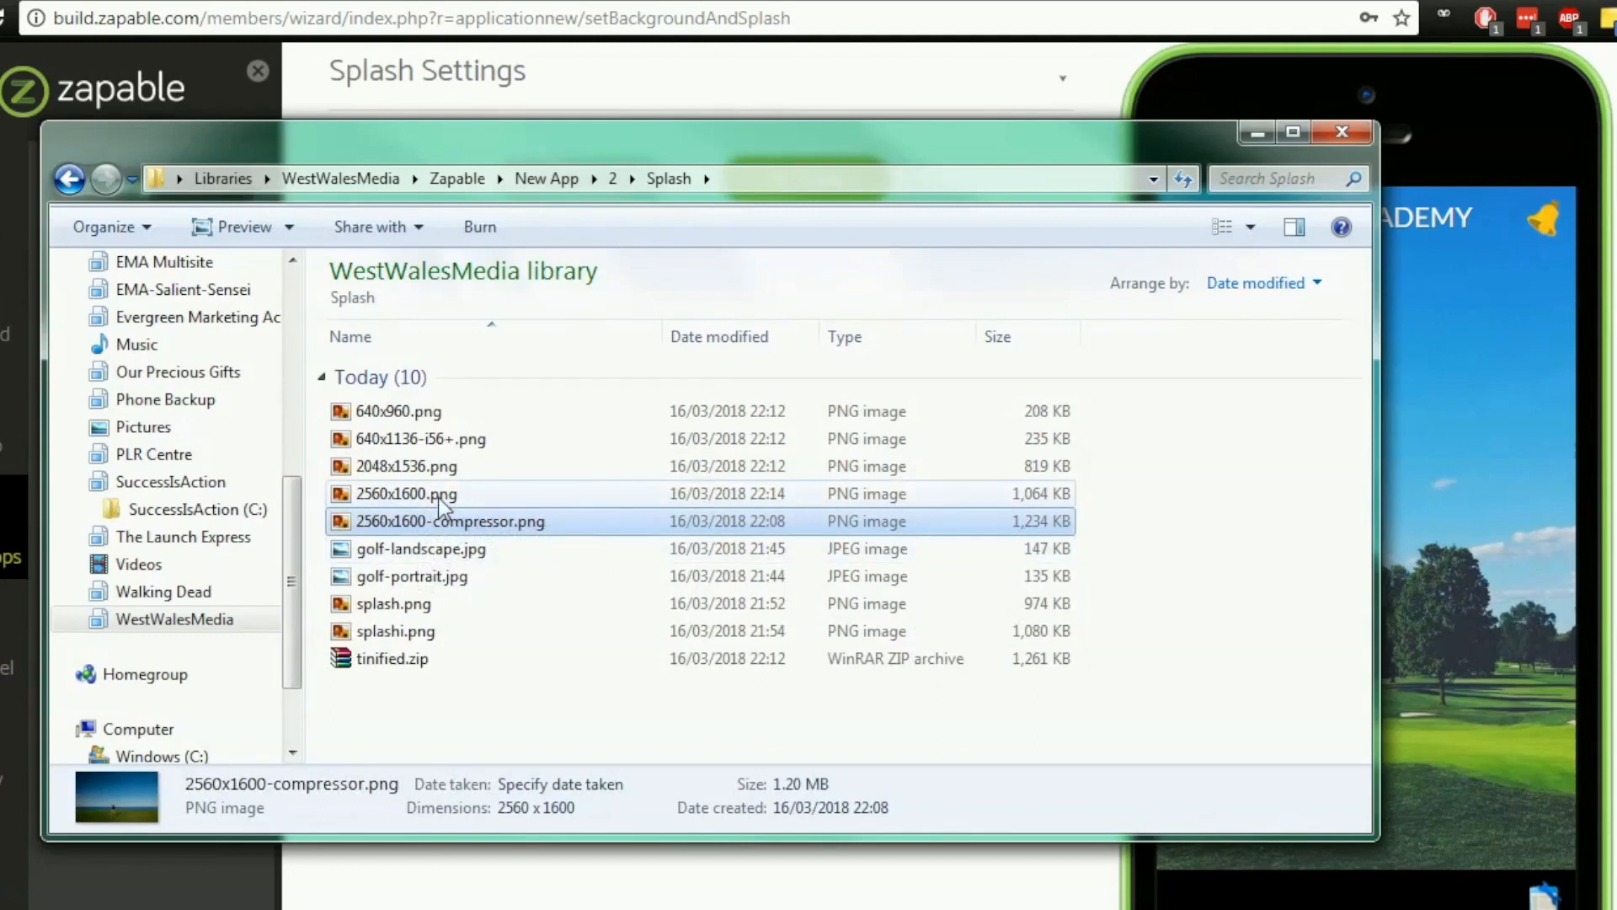
{"action": "left_click", "coordinate": [733, 173]}
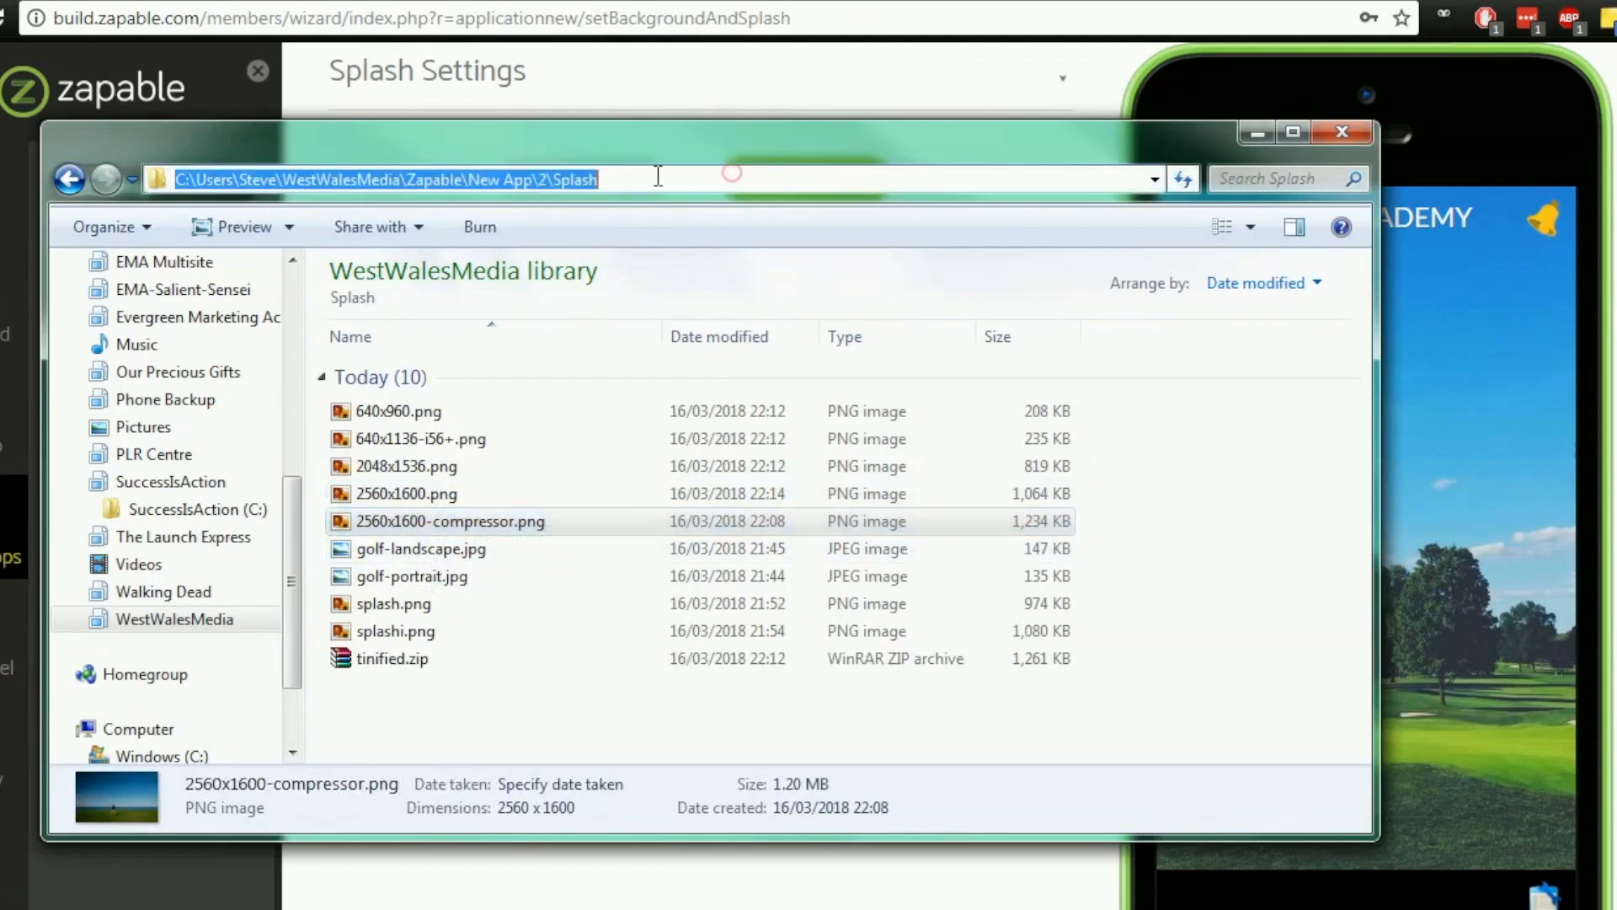
{"action": "right_click", "coordinate": [607, 178]}
{"action": "left_click", "coordinate": [645, 258]}
{"action": "key", "text": "alt+Tab"}
Upload 2560x1600.png from the Splash folder as the Android tablet splash image, checking the file in Details view and keeping the full image in the crop.
{"action": "mouse_move", "coordinate": [832, 442]}
{"action": "left_click", "coordinate": [827, 331]}
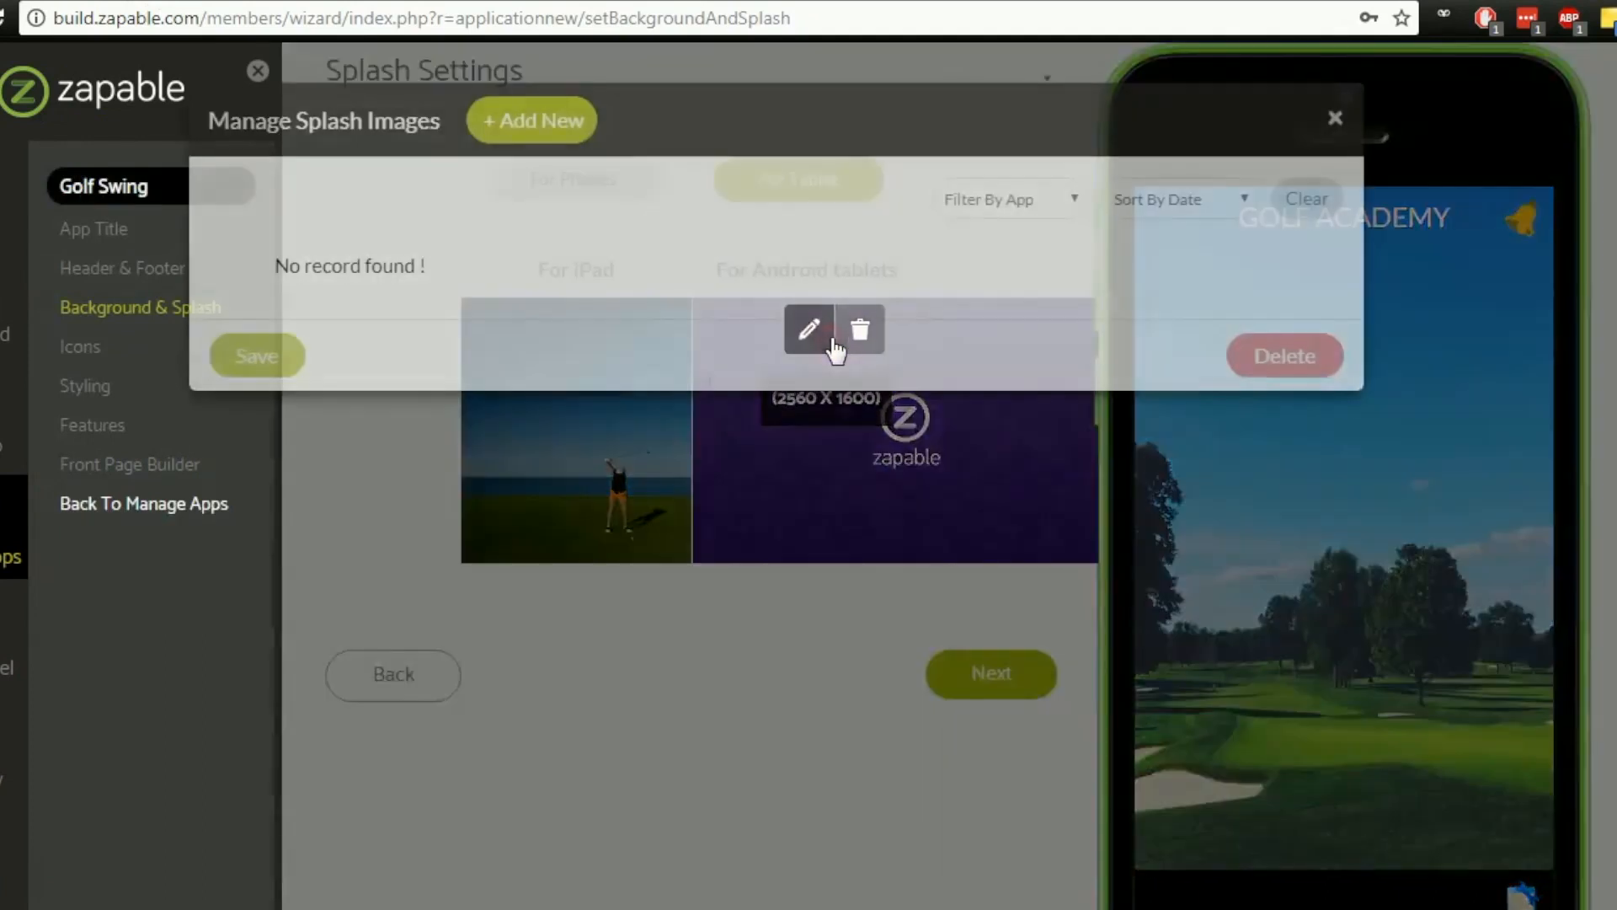
{"action": "left_click", "coordinate": [578, 148]}
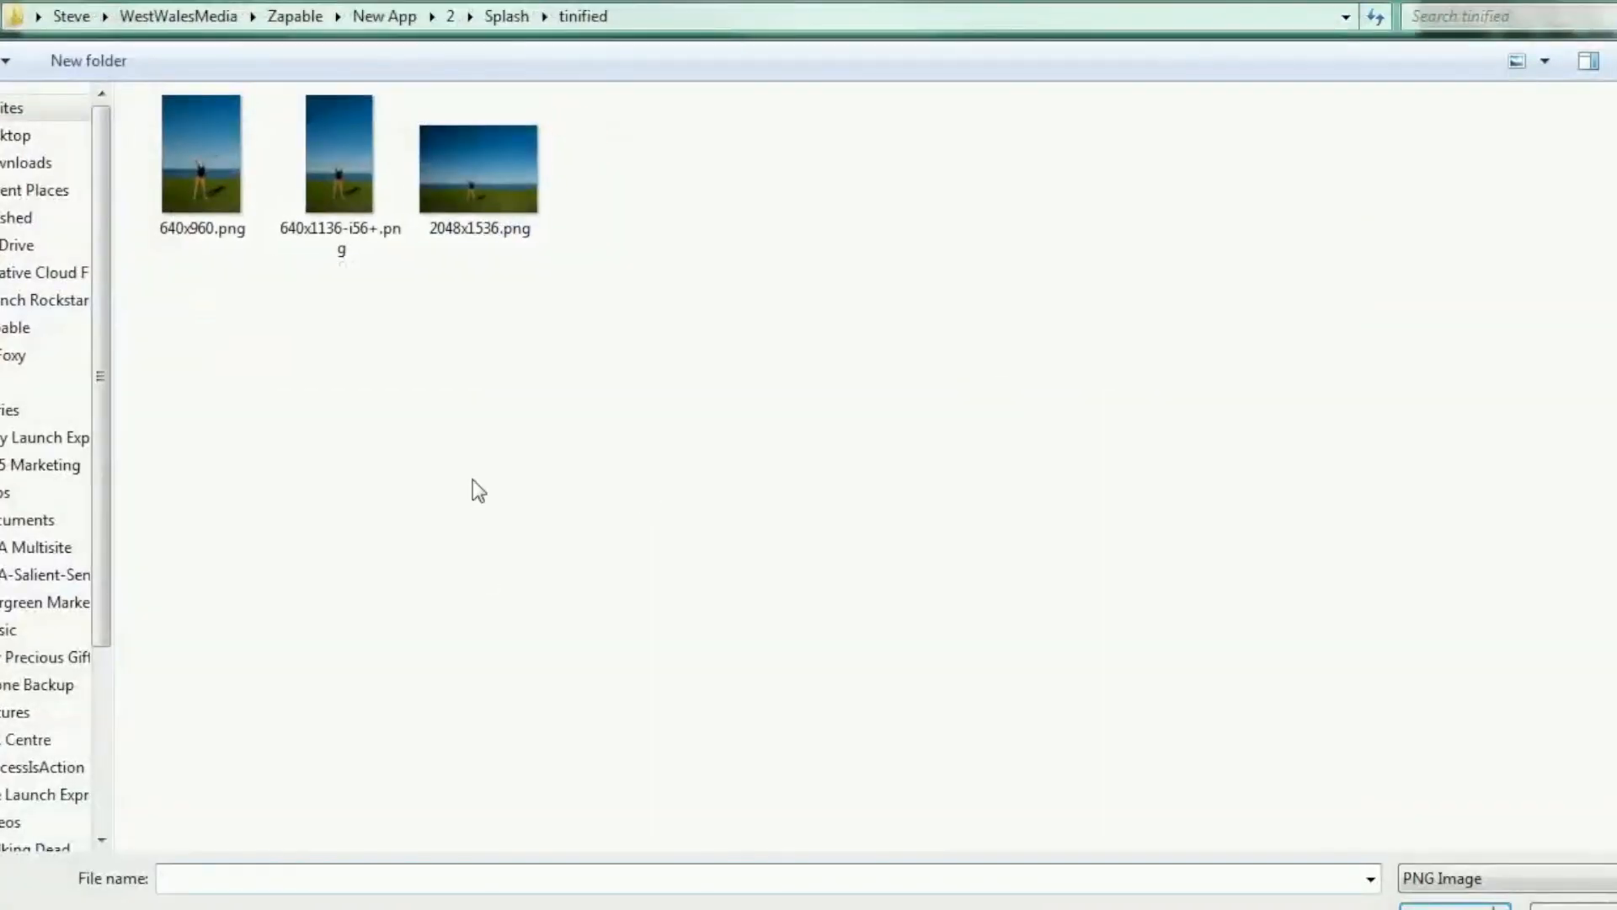
{"action": "left_click", "coordinate": [506, 19]}
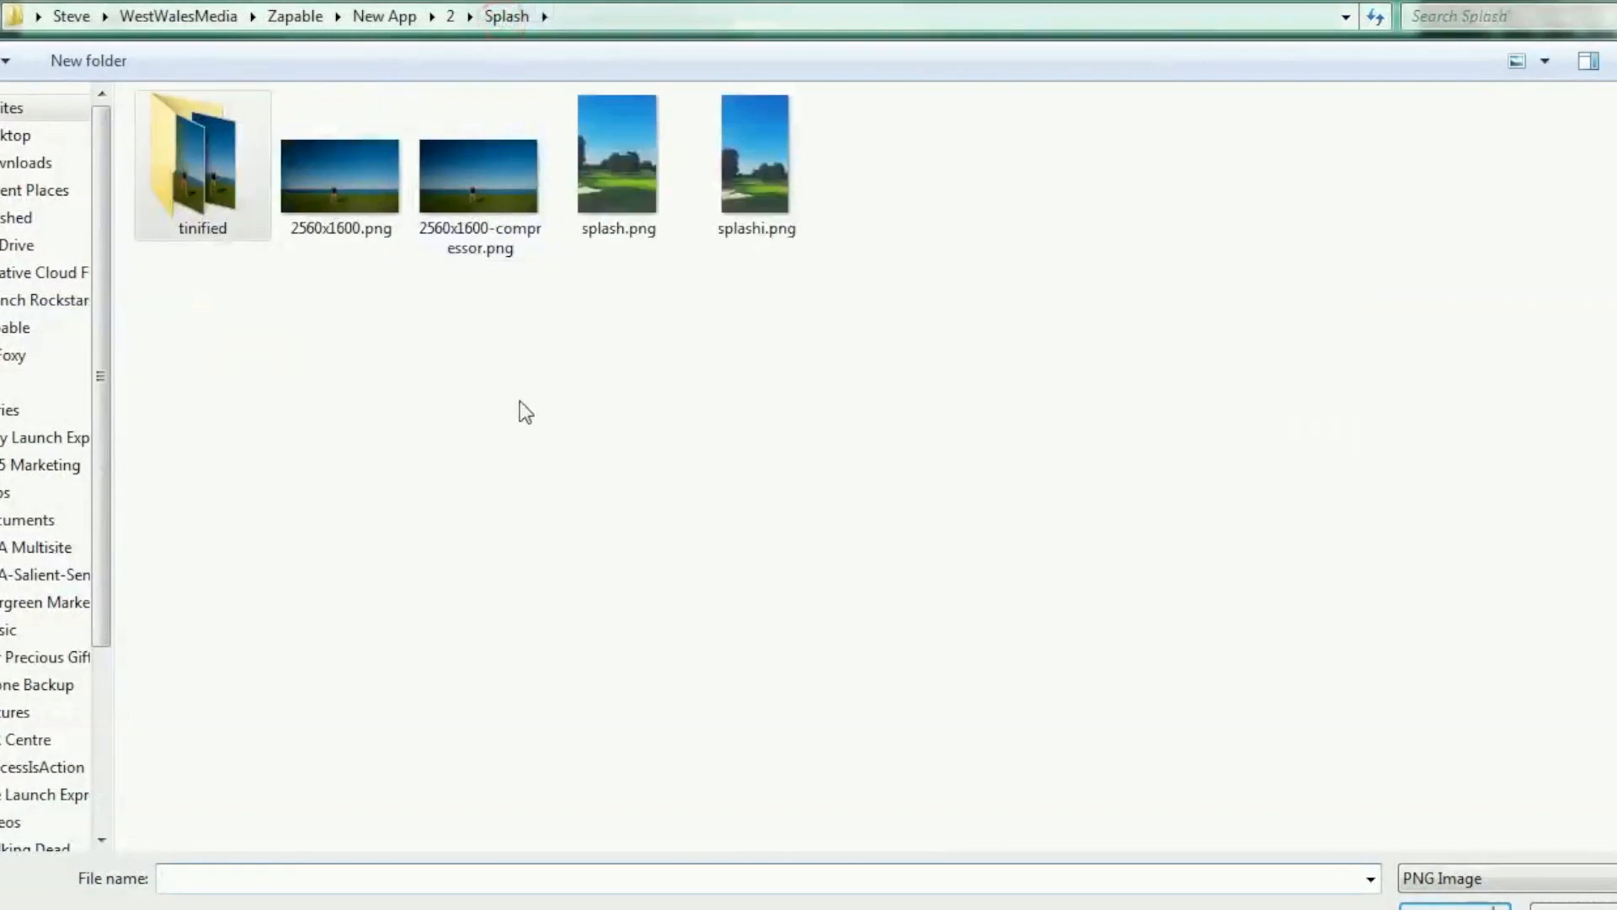
{"action": "left_click", "coordinate": [327, 225]}
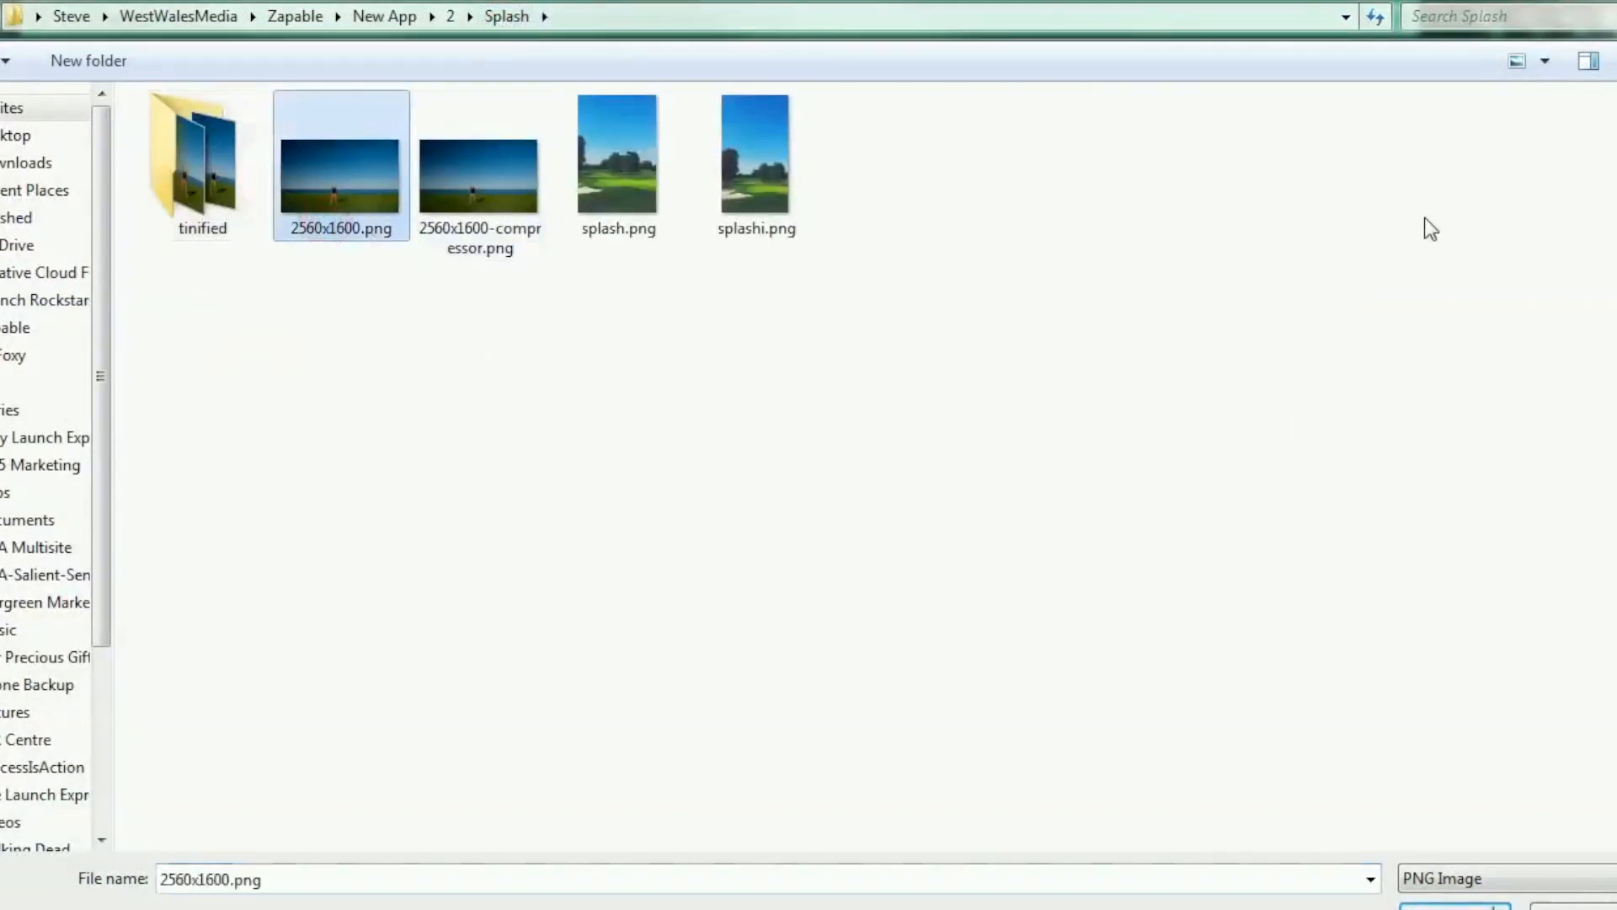
{"action": "left_click", "coordinate": [1546, 68]}
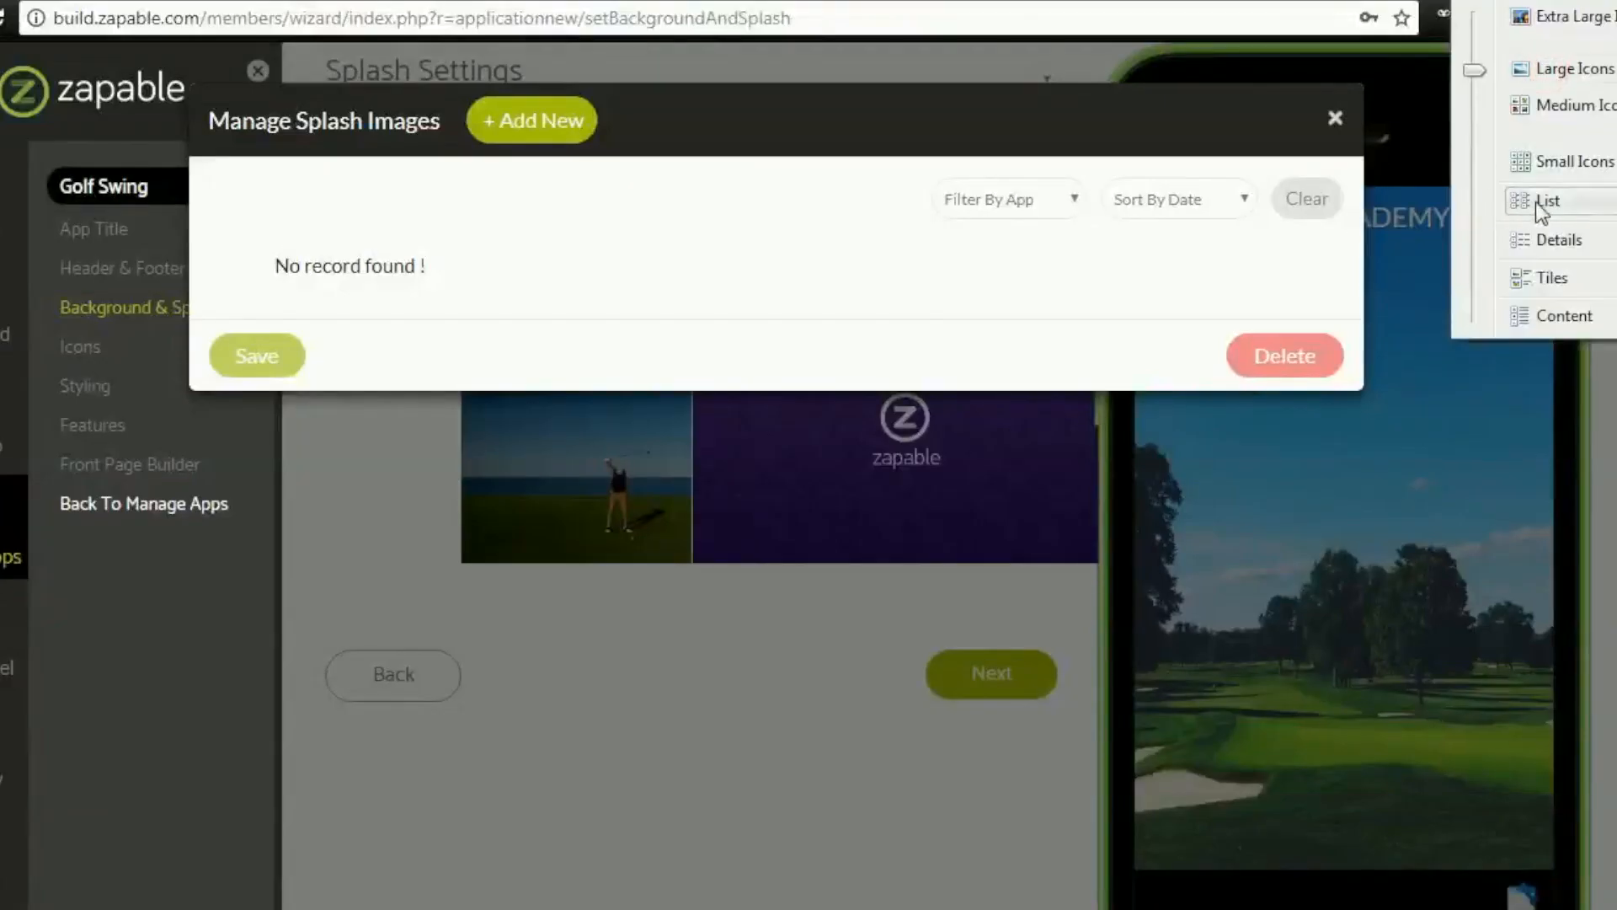
{"action": "left_click", "coordinate": [1538, 239]}
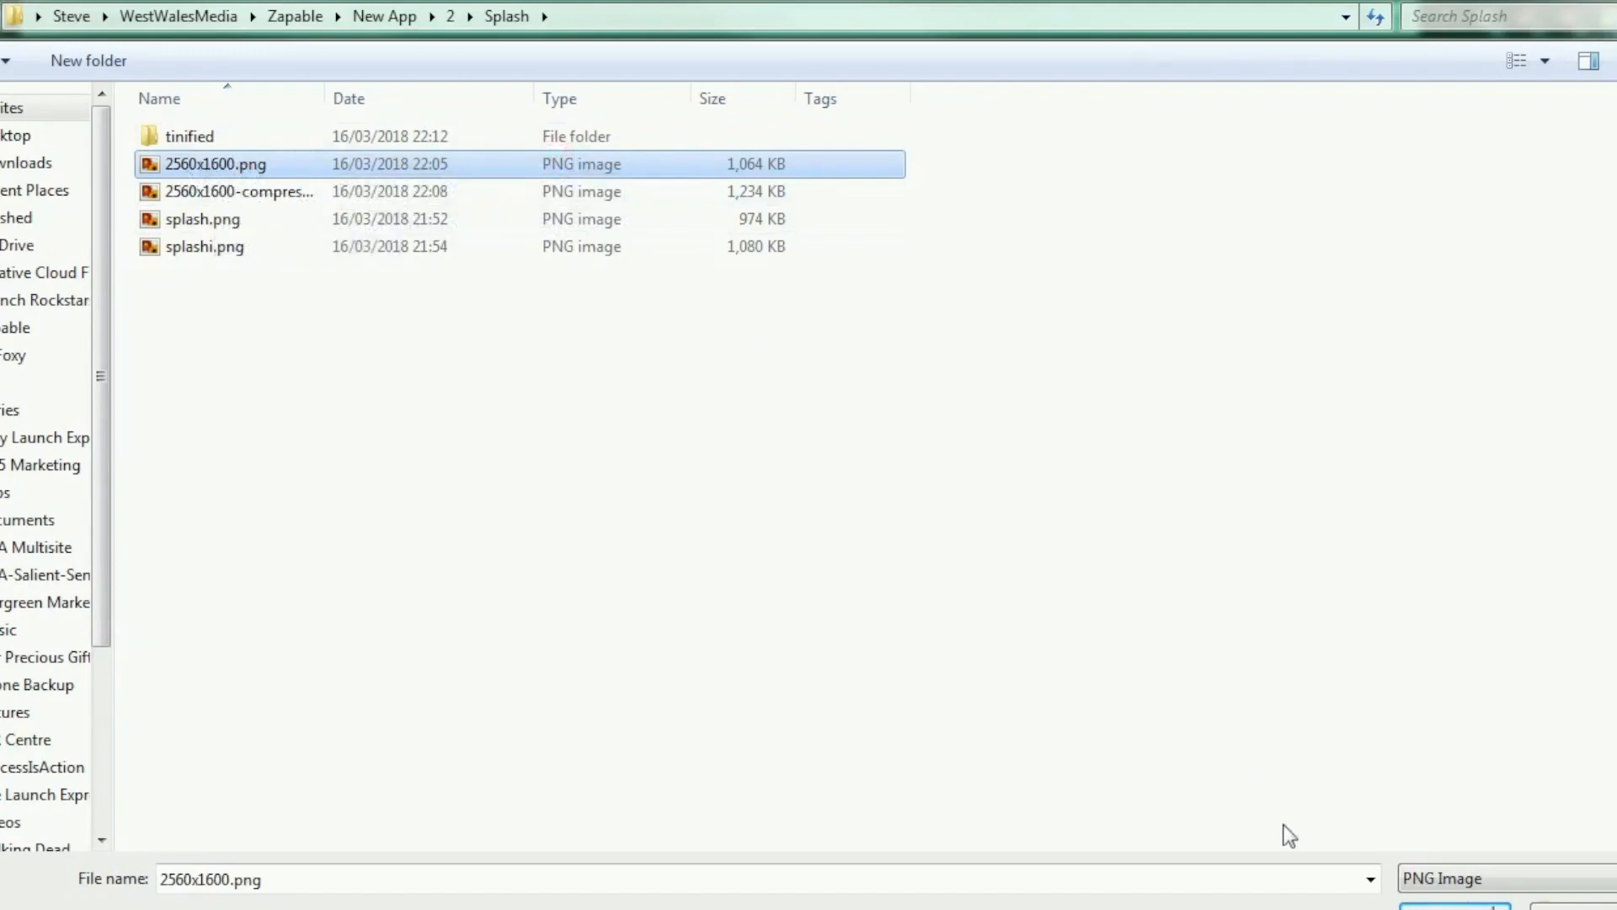
{"action": "left_click", "coordinate": [1456, 908]}
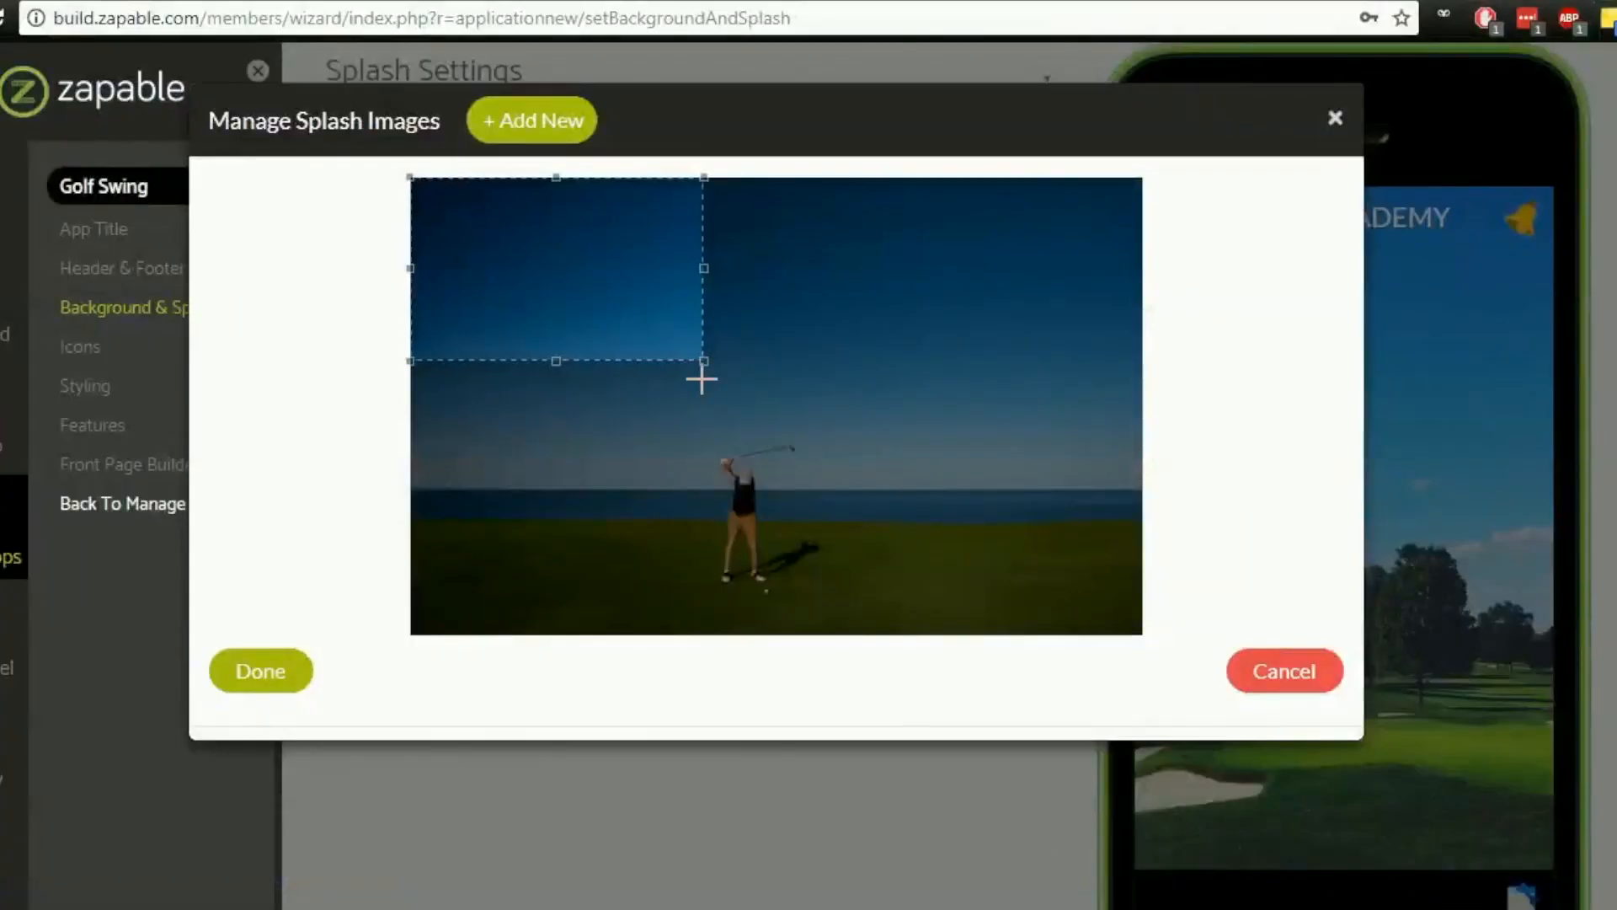
{"action": "left_click_drag", "start_coordinate": [704, 361], "coordinate": [1162, 588]}
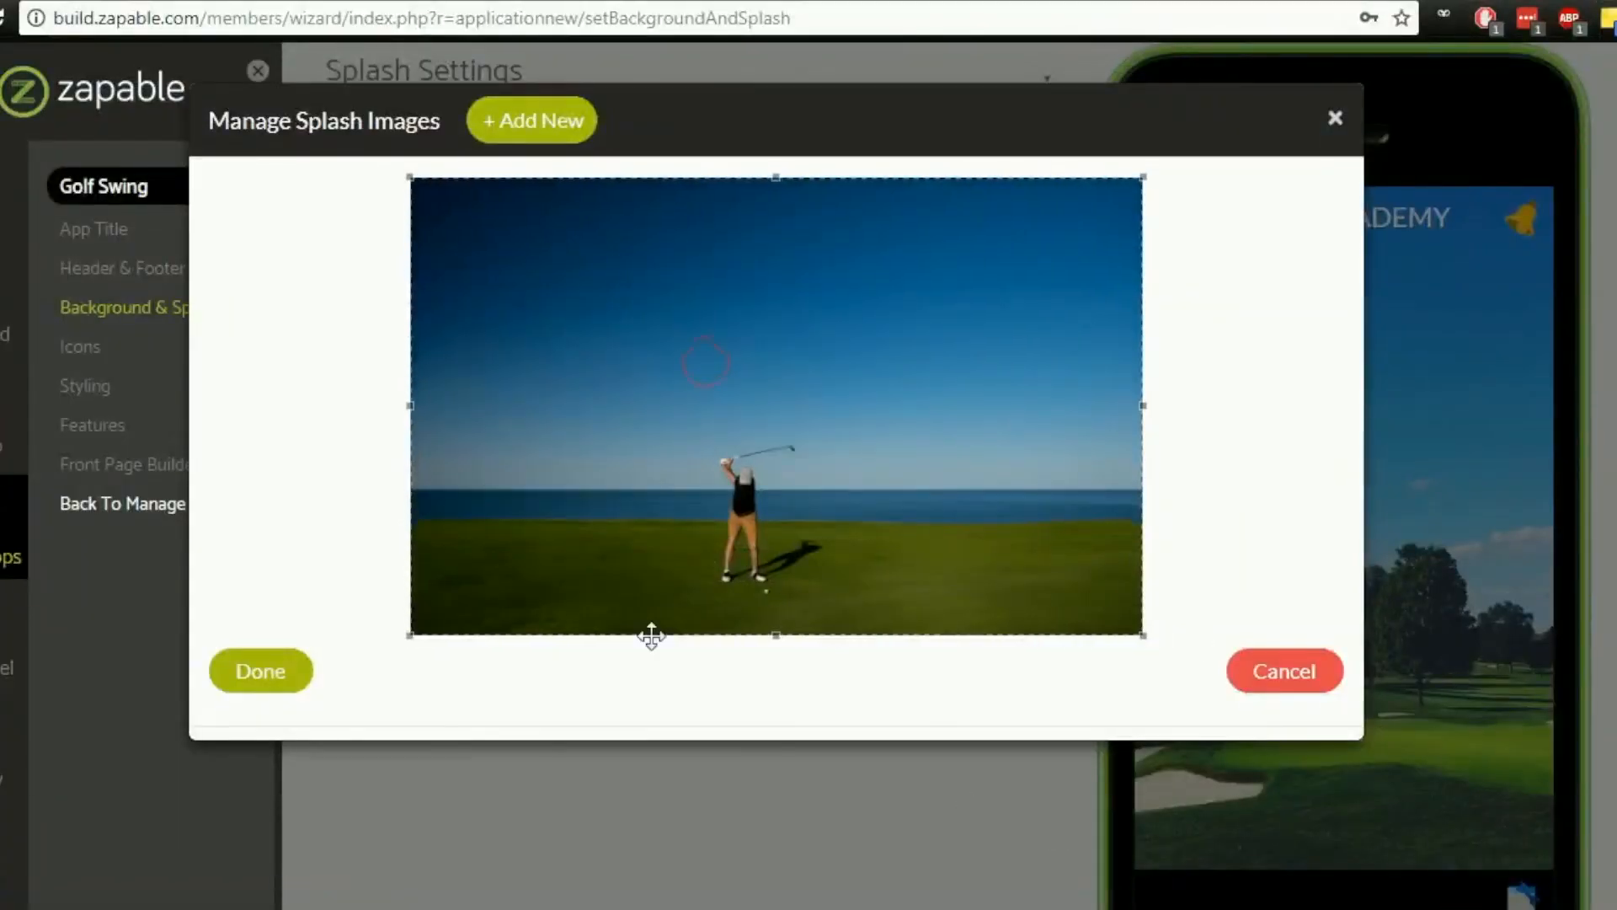
{"action": "left_click", "coordinate": [275, 682]}
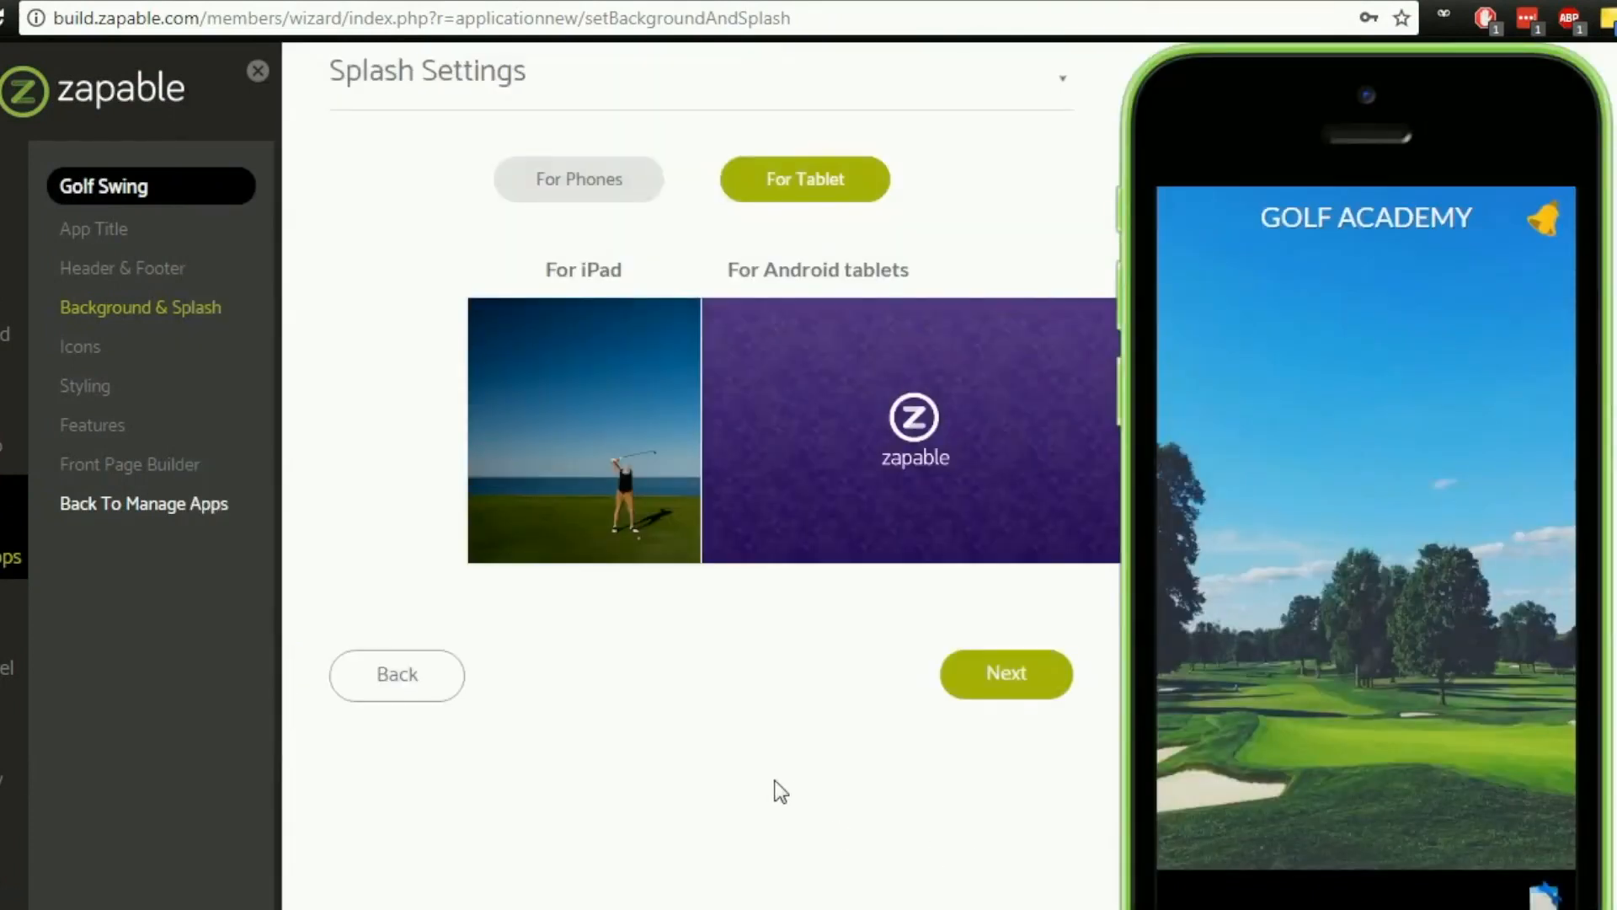
Save the app with its iPad and Android tablet splash images.
{"action": "mouse_move", "coordinate": [925, 458]}
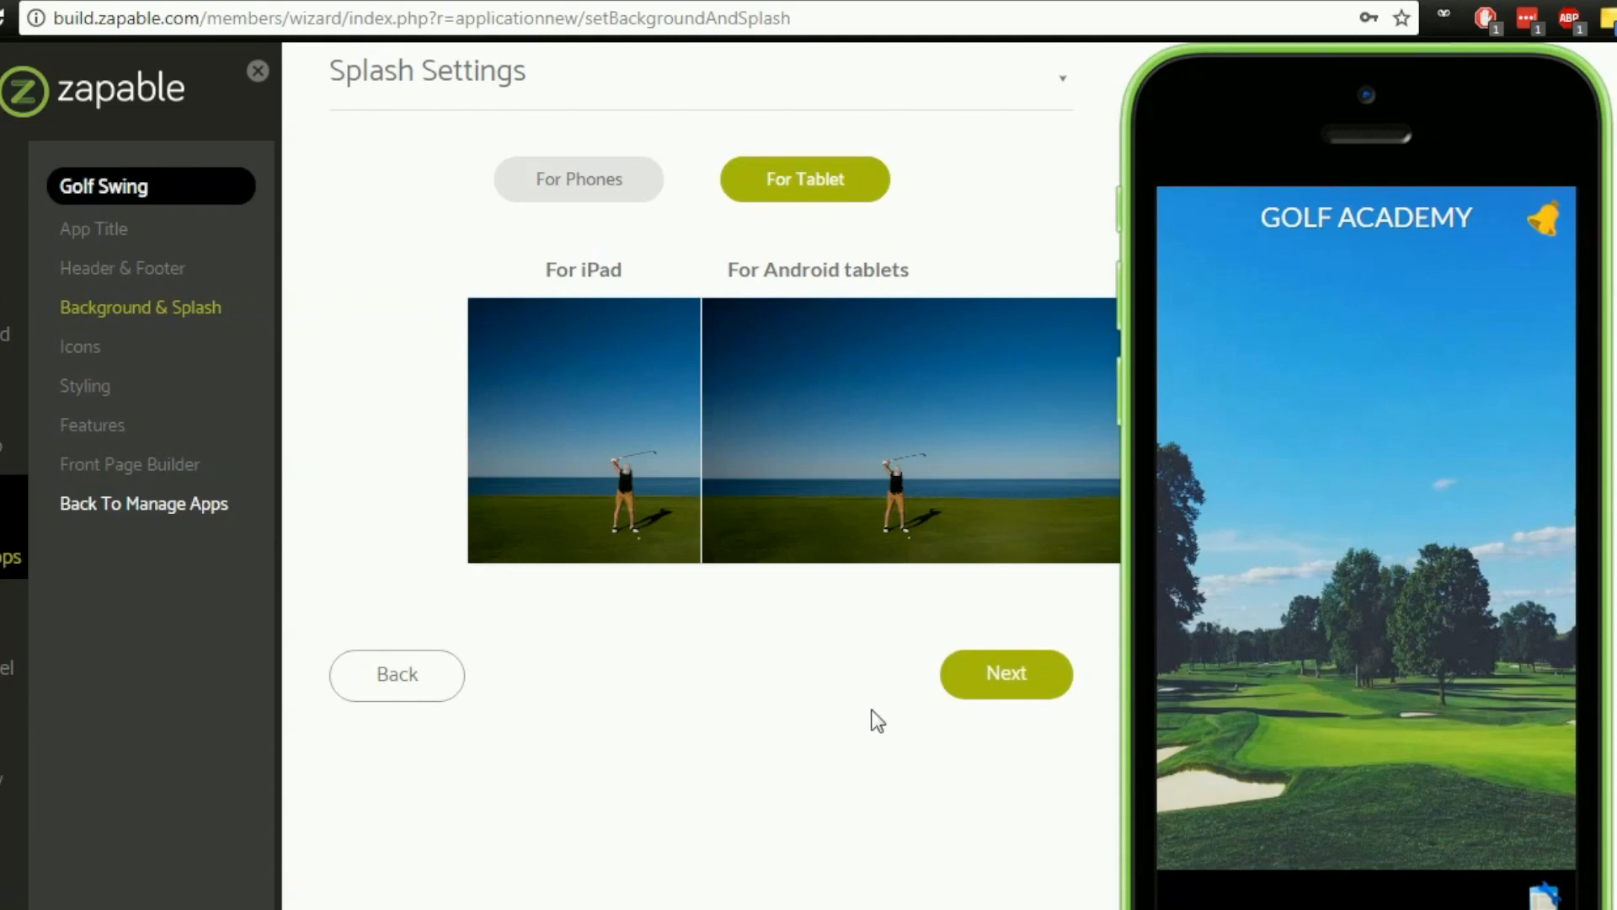
{"action": "scroll", "coordinate": [868, 716], "scroll_direction": "down", "scroll_amount": 3}
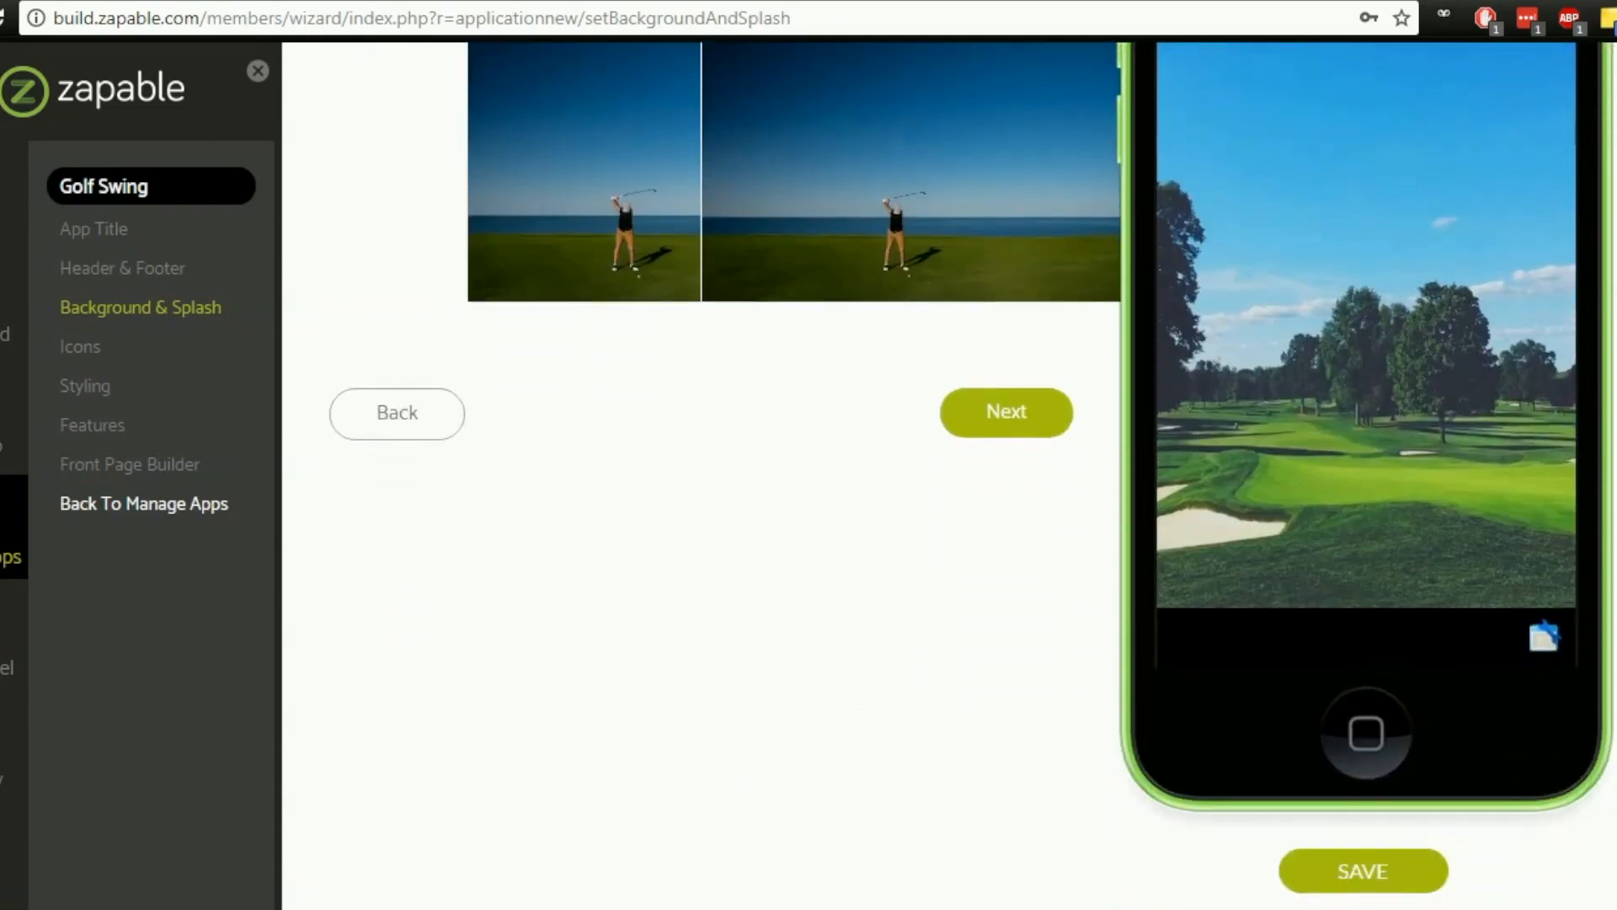
{"action": "left_click", "coordinate": [1381, 885]}
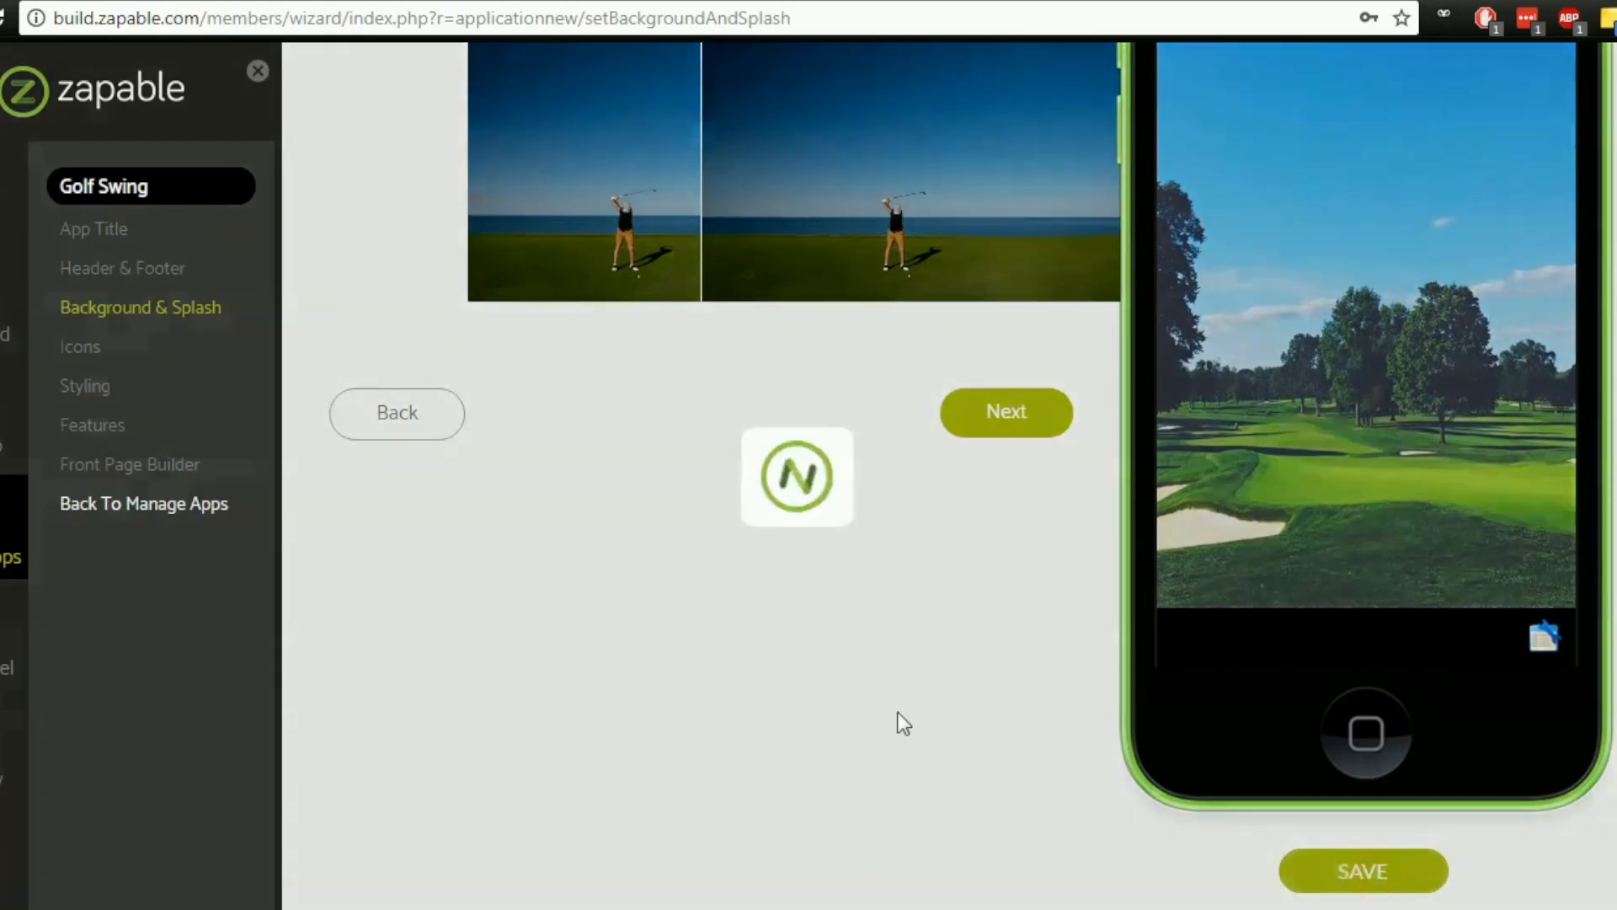